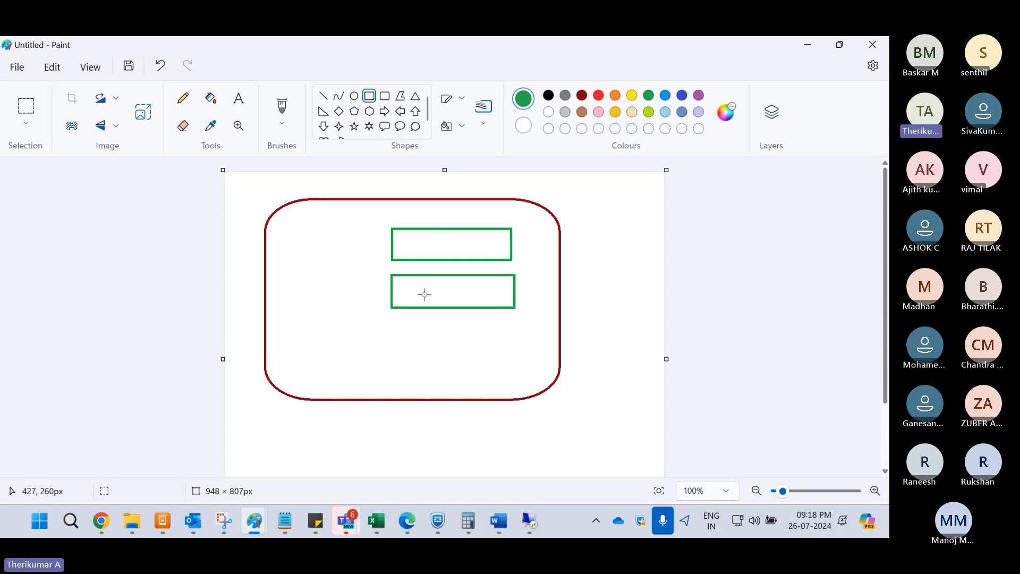
Undo the second green rectangle and place the text label "C Drive" in green beside the remaining one
key("ctrl+z")
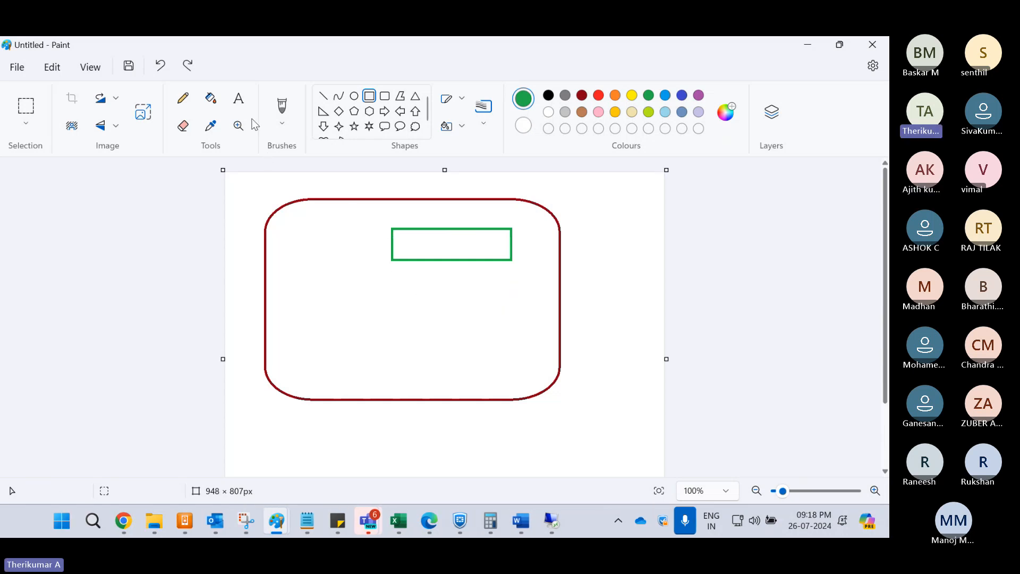
left_click(182, 98)
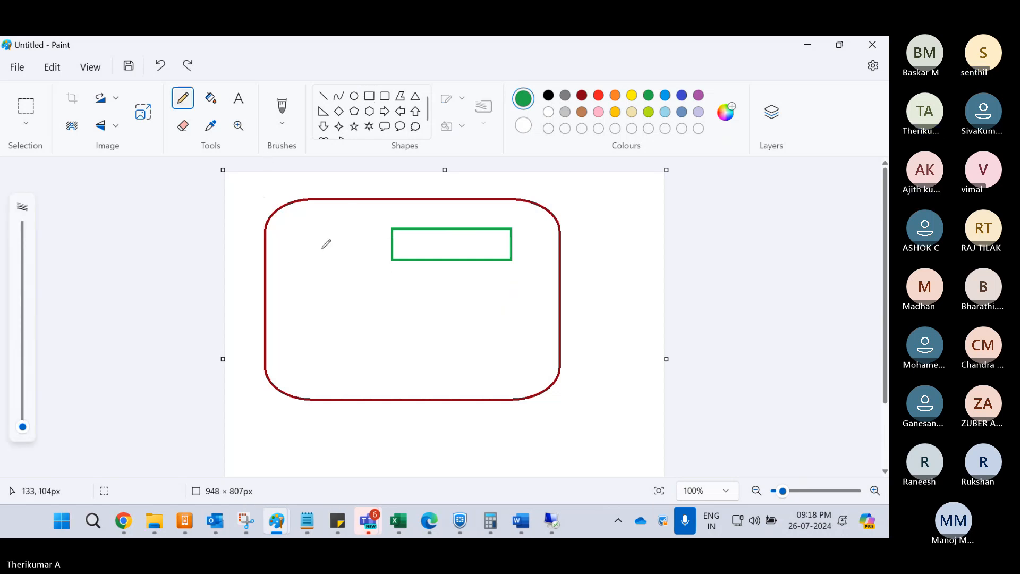
left_click(290, 246)
type("C ")
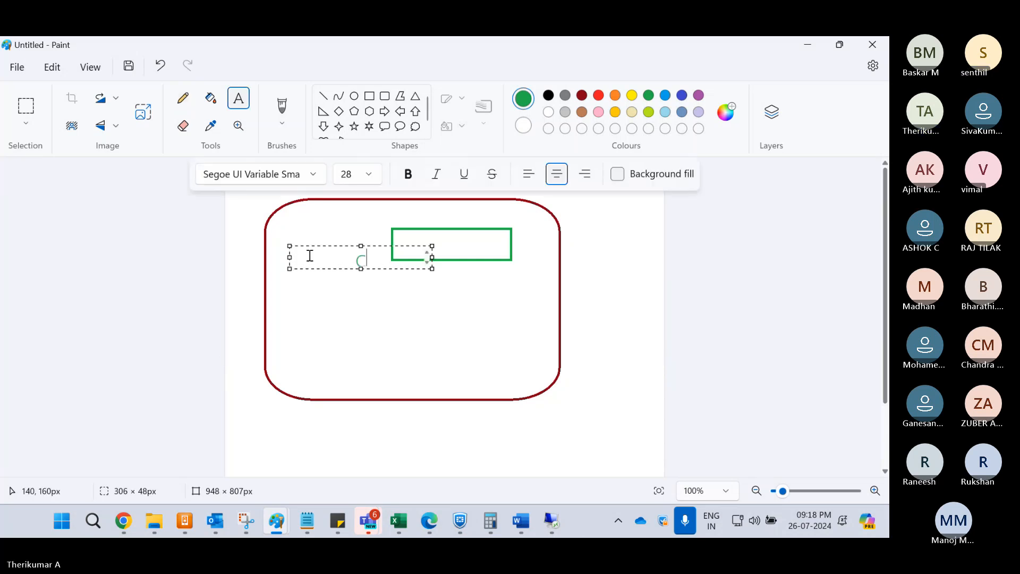
type("Drive")
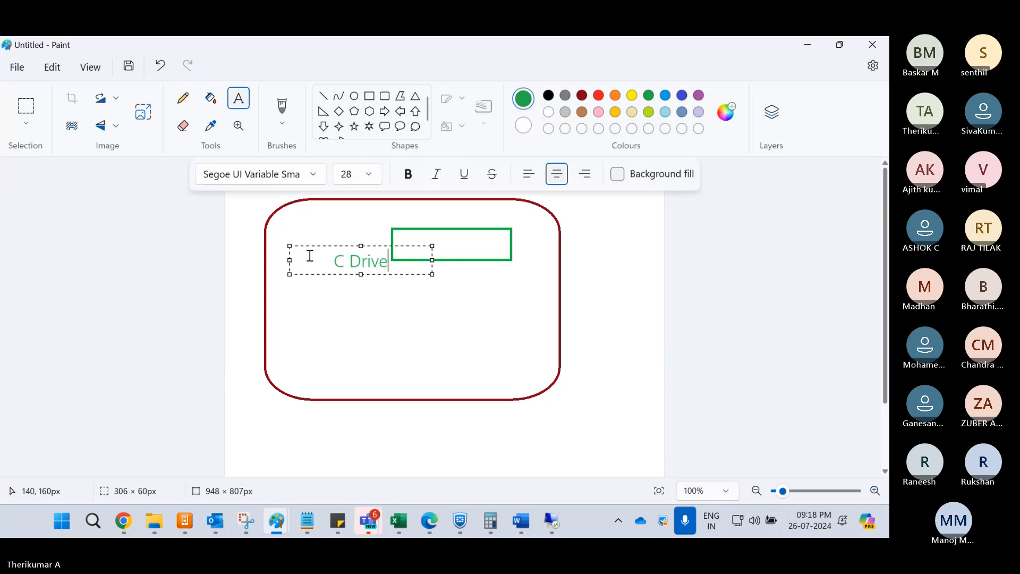
left_click_drag(307, 243, 280, 228)
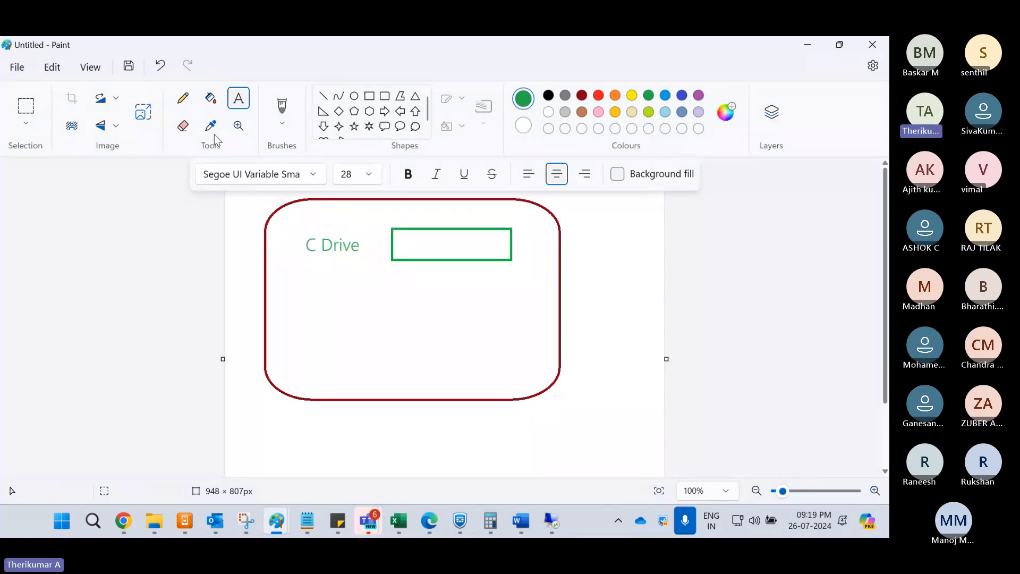
Handwrite "100" with the Pencil inside the green C Drive rectangle, undoing a stray stroke
left_click(182, 98)
left_click_drag(425, 244, 464, 234)
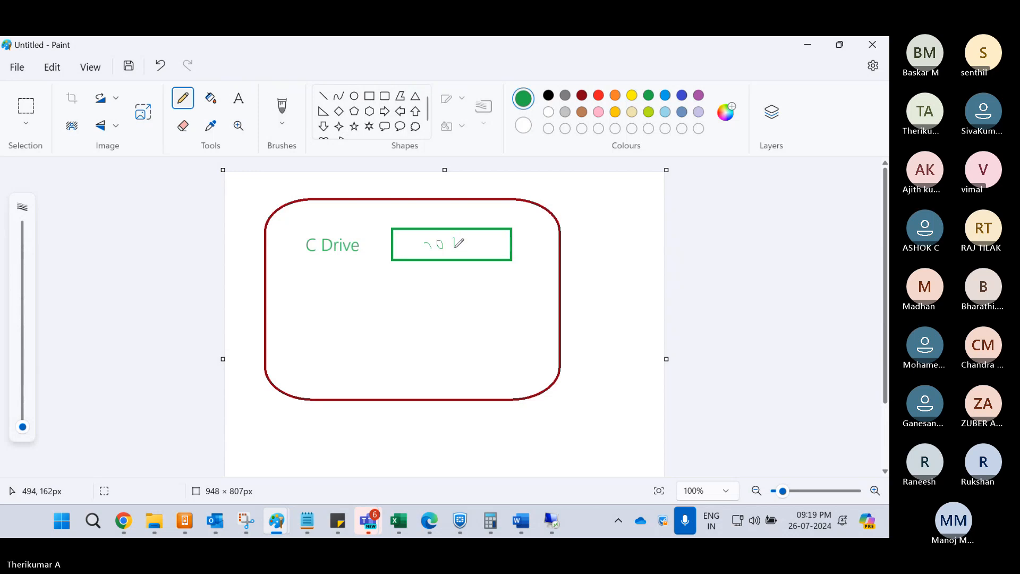
key("ctrl+z")
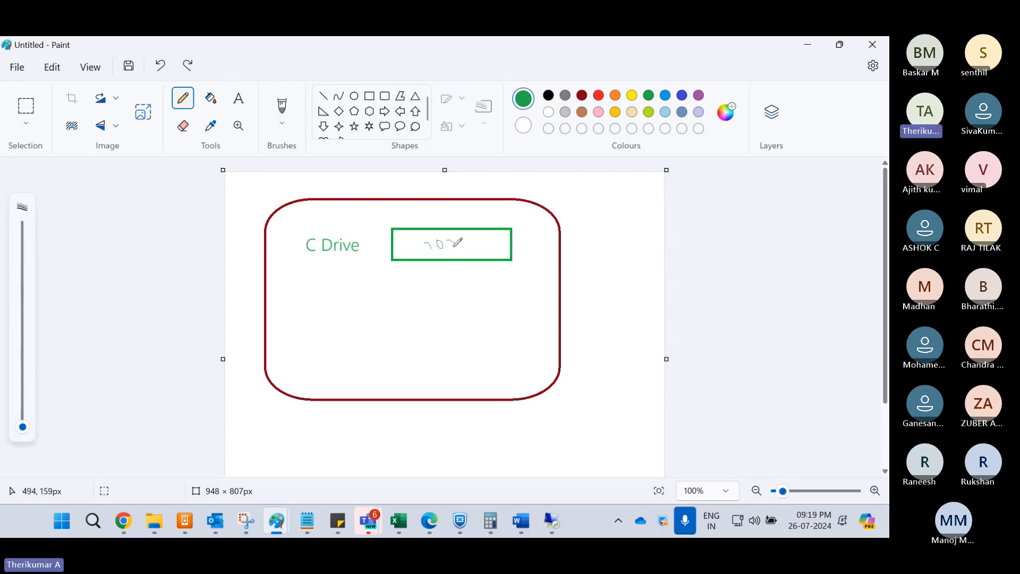
left_click_drag(447, 246, 450, 244)
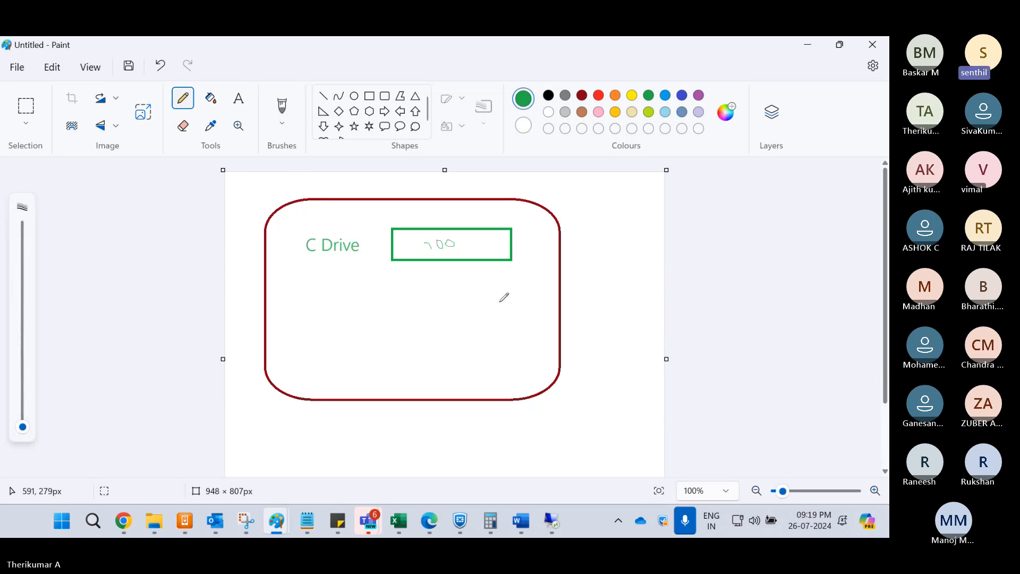
Draw two empty green rectangles below the C Drive box, about 257 × 78 px and 273 × 86 px
left_click(370, 96)
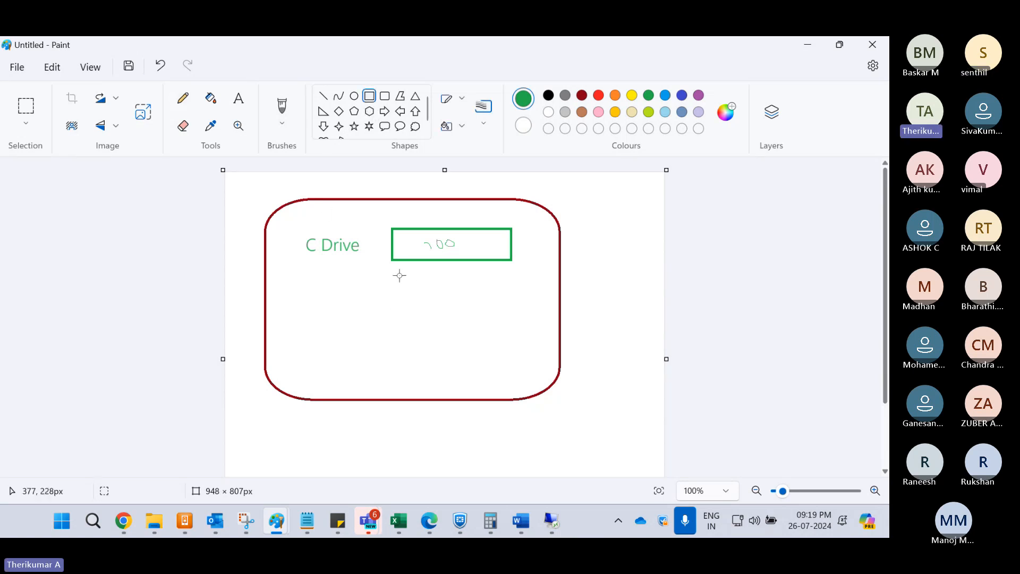
left_click_drag(393, 268, 513, 305)
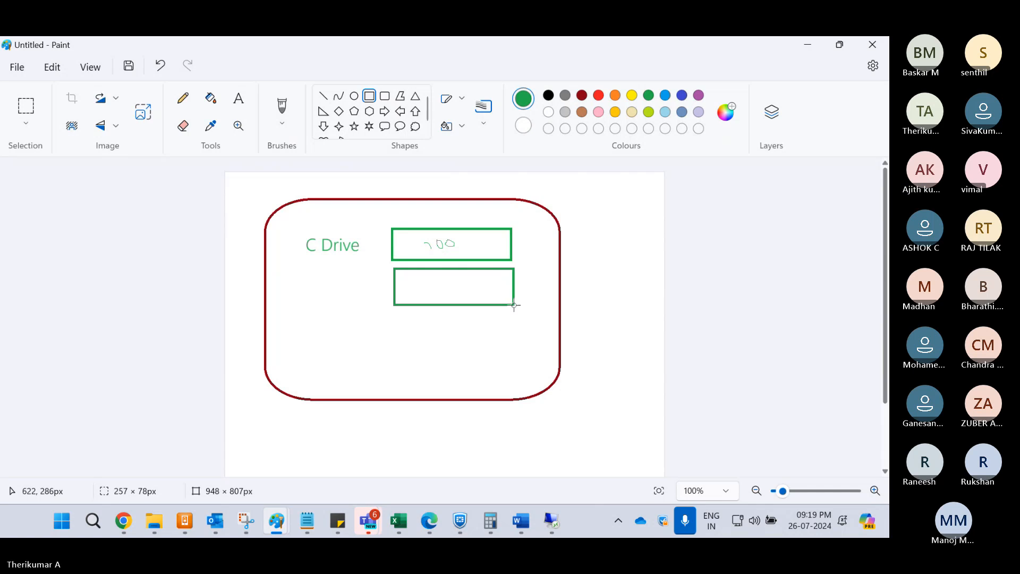
left_click(462, 355)
left_click_drag(393, 315, 521, 355)
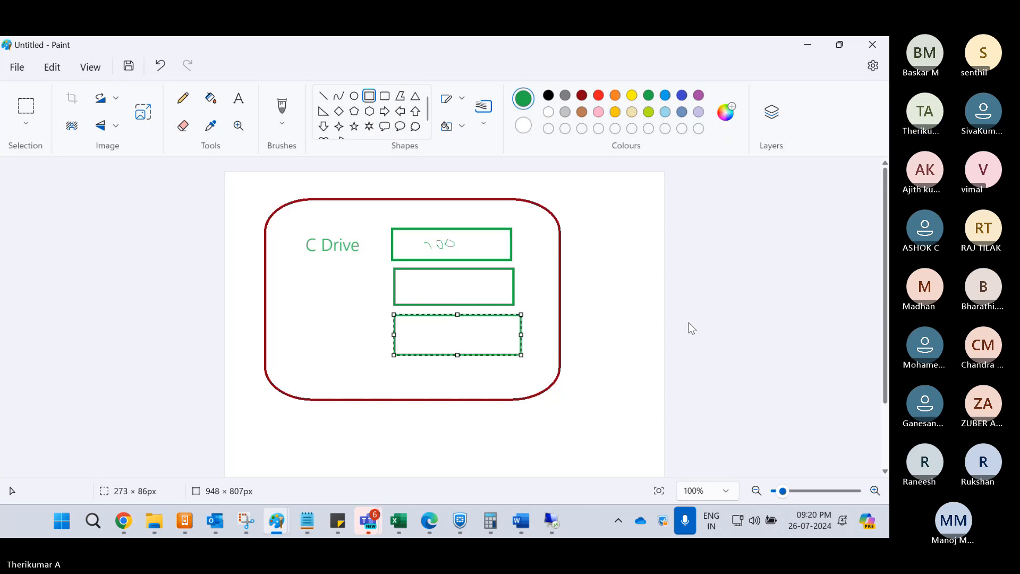
Switch to Notepad and open the disk types note at the empty lines after the VM network adapter list
mouse_move(313, 519)
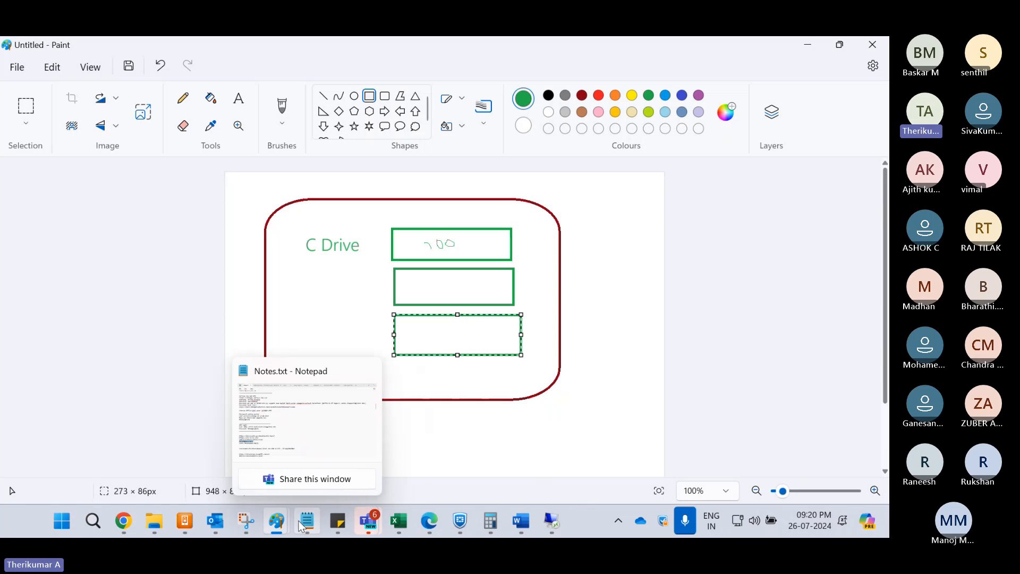
left_click(259, 427)
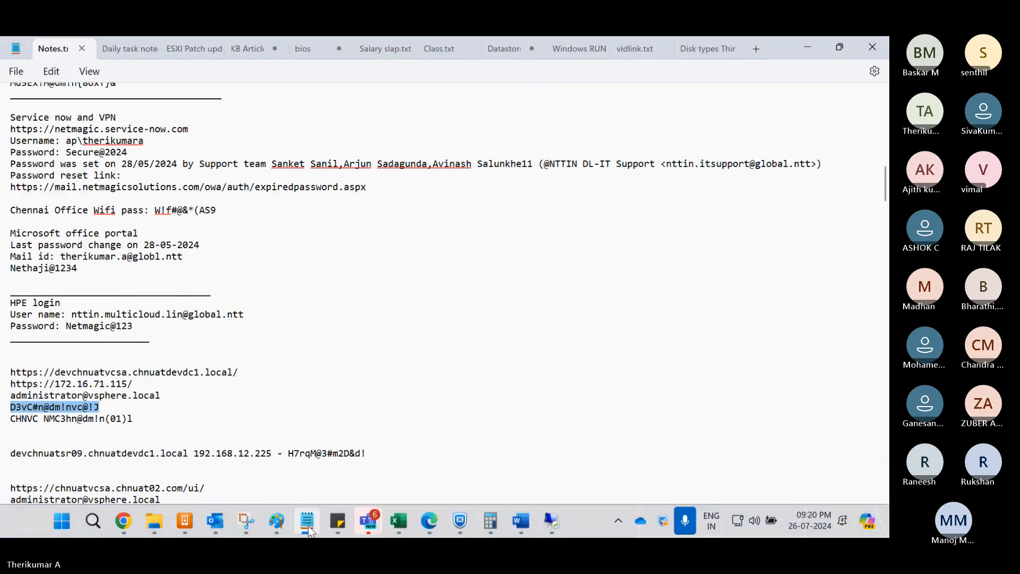
left_click(692, 49)
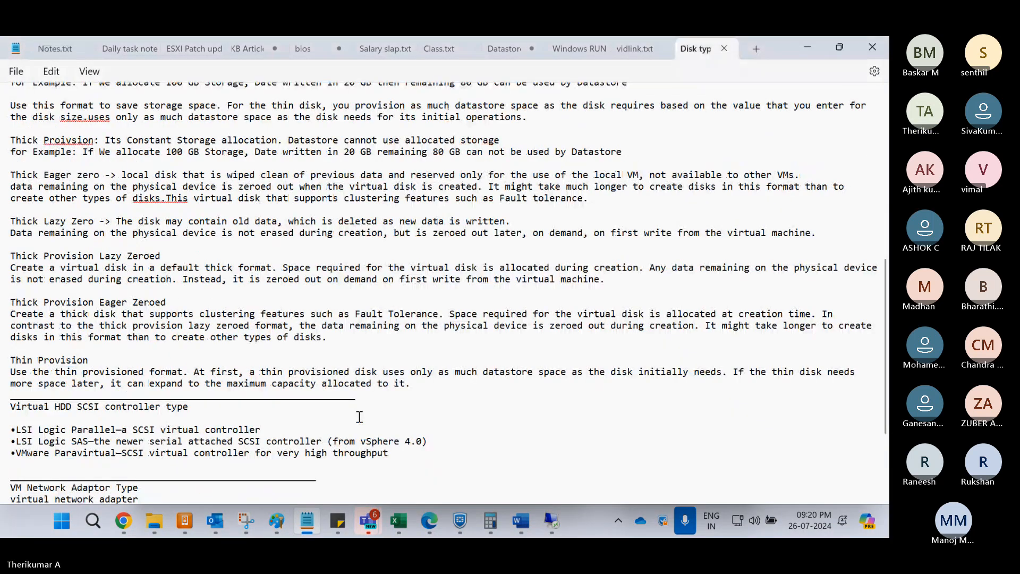
scroll(358, 418, "down", 4)
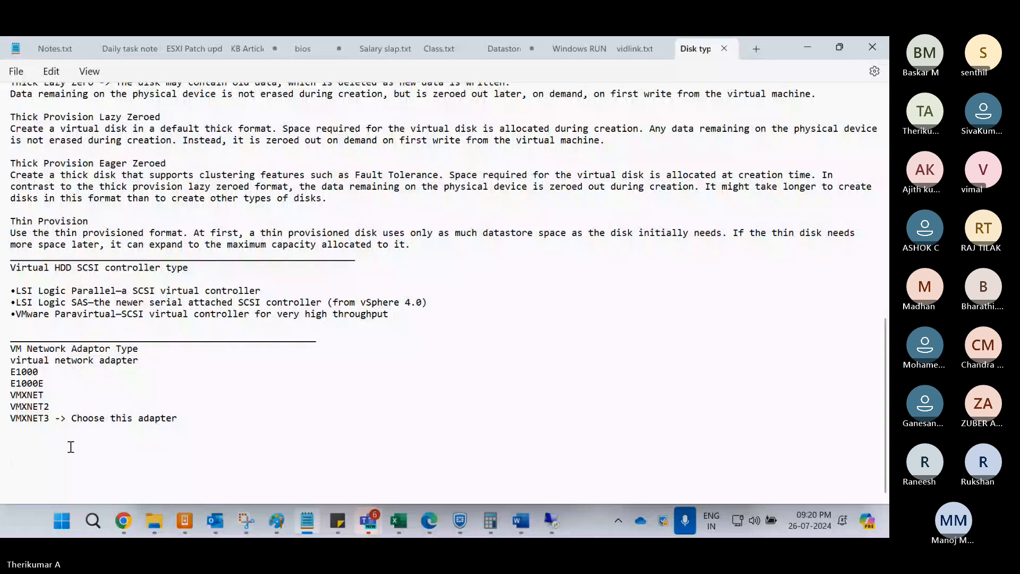
scroll(70, 447, "up", 4)
scroll(113, 387, "down", 1)
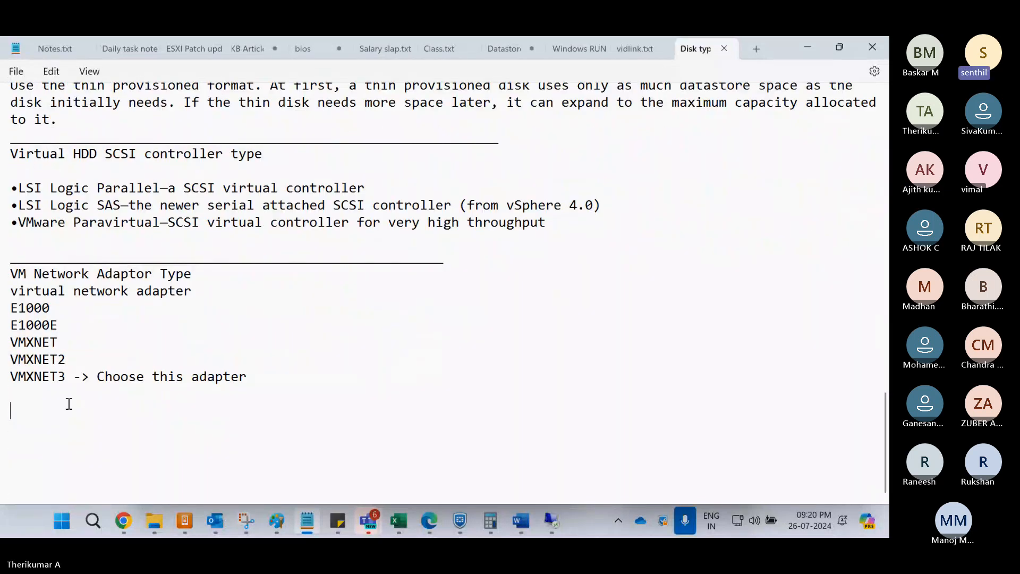
Write the greeting "Hi operations team," below the network adapter list
type("Hi Ip")
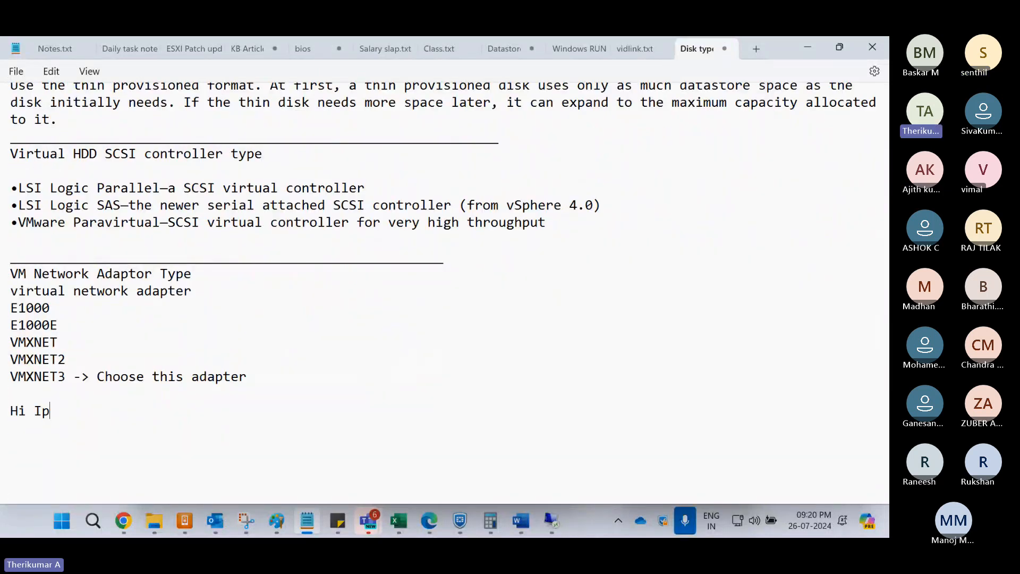
key("BackSpace")
key("BackSpace")
type("opera")
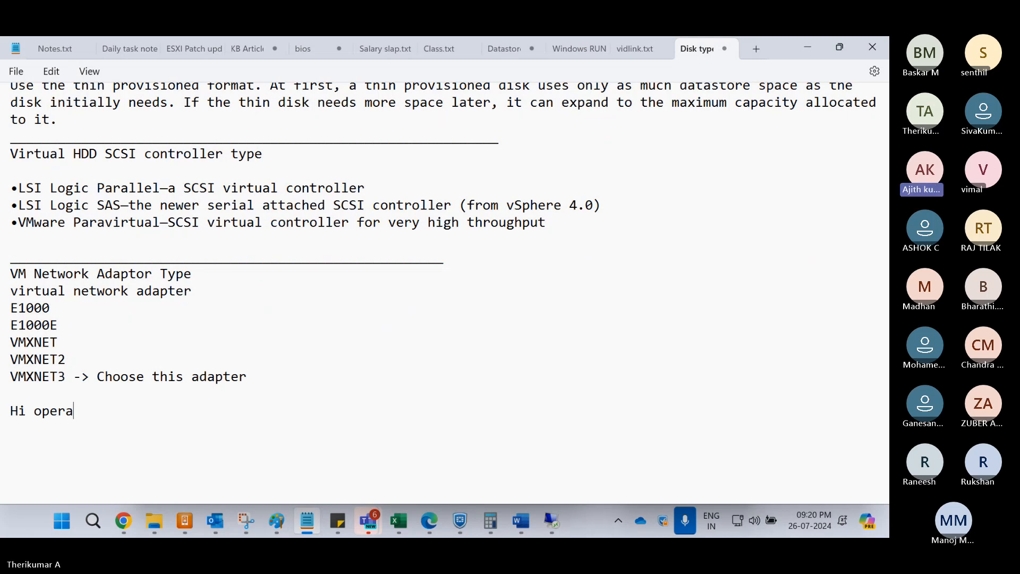
type("tions re")
key("BackSpace")
key("BackSpace")
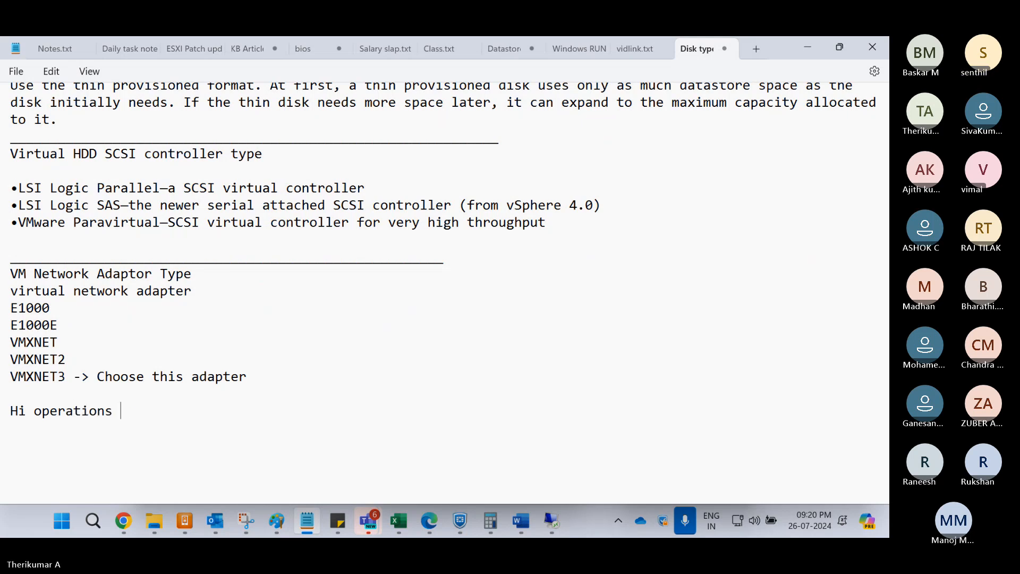
type("team,")
Add the request line "Please add D drive and E drive on below server" under the greeting
type("Please ")
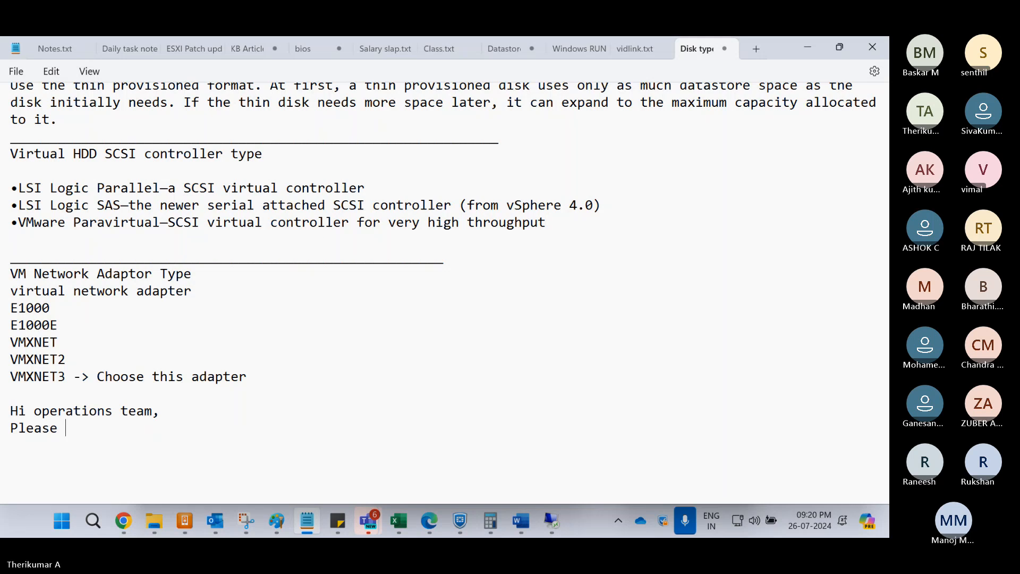
type("add ")
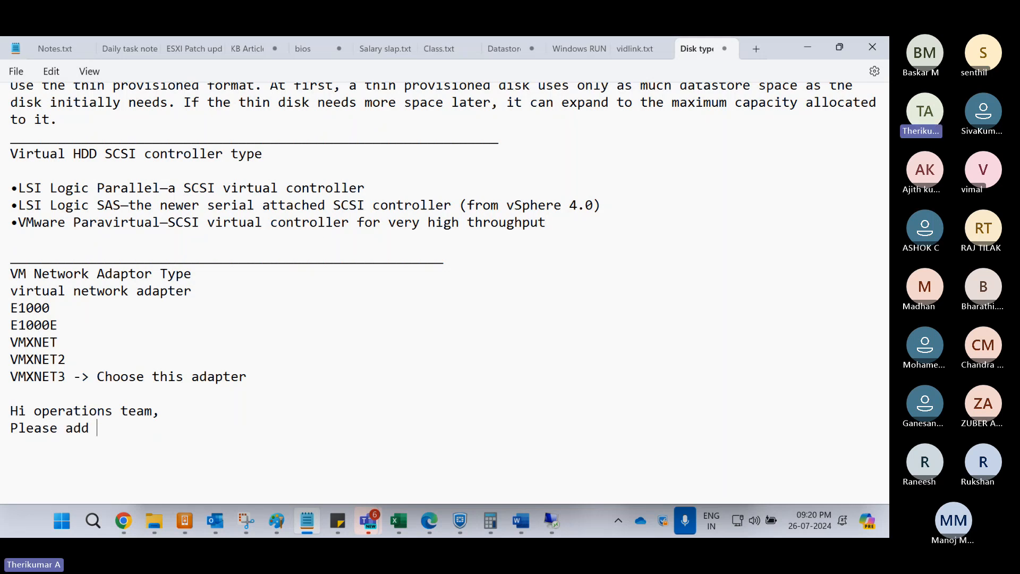
type("D drive and E d")
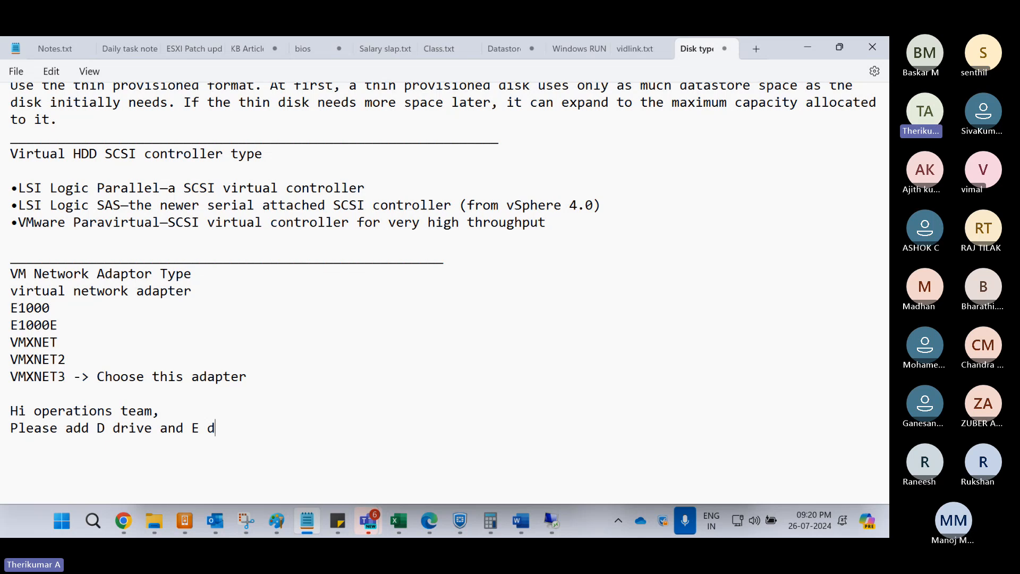
type("rive on below ")
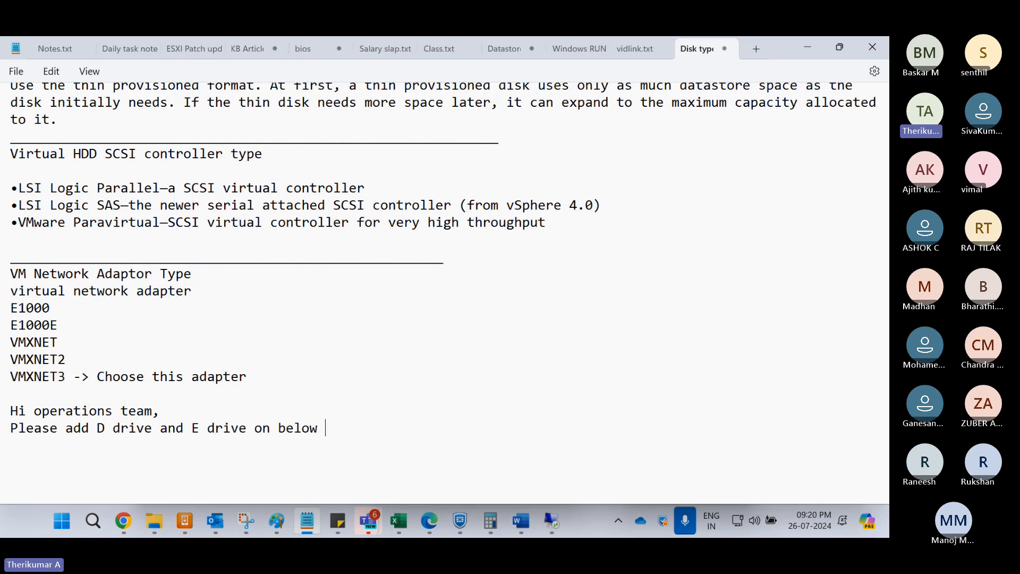
type("saerver")
key("BackSpace")
key("BackSpace")
key("BackSpace")
key("BackSpace")
key("BackSpace")
key("BackSpace")
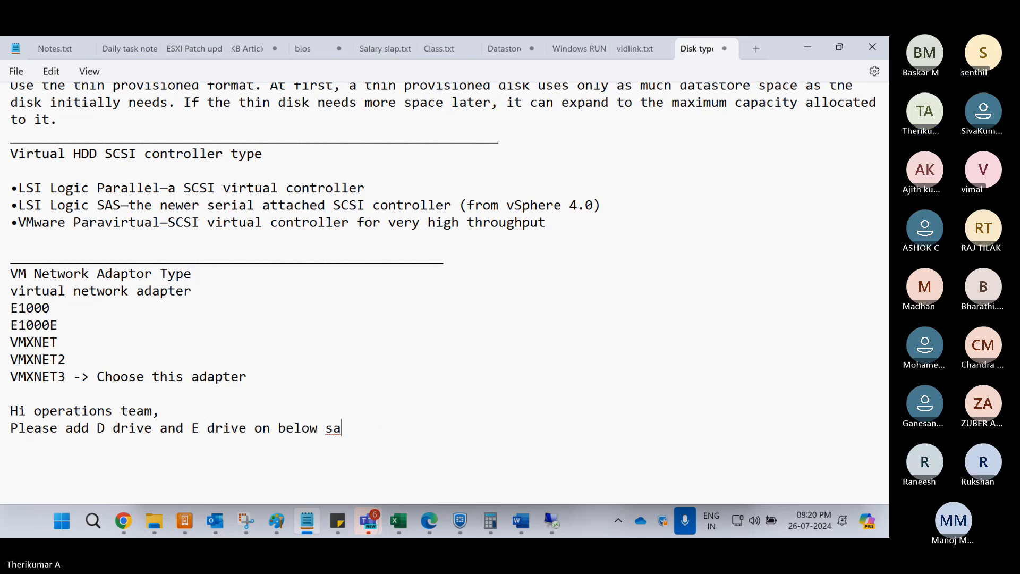
type("erver")
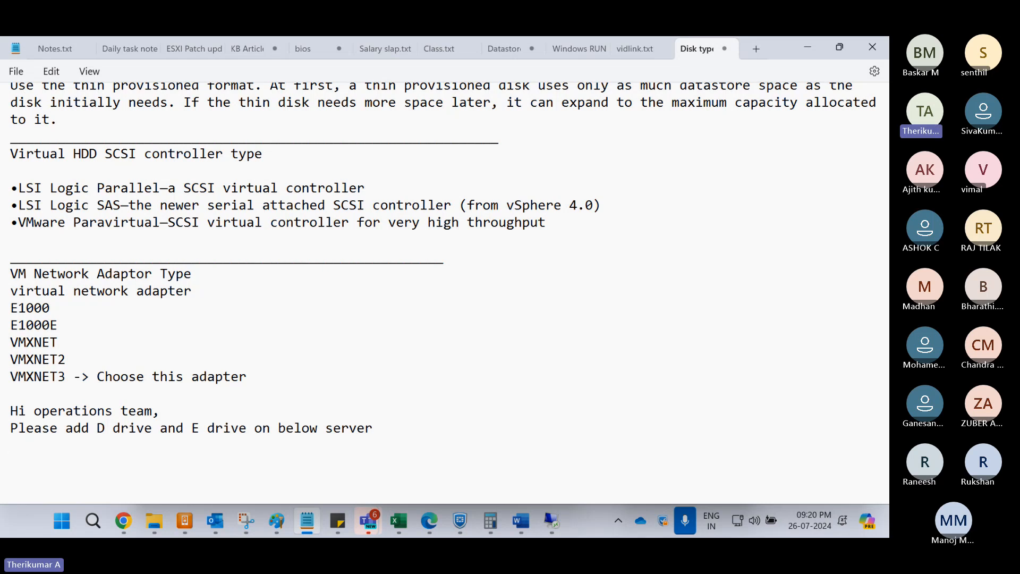
Add the line "D drive - 100 GB" under the request
key("Return")
type("D r")
type("drive")
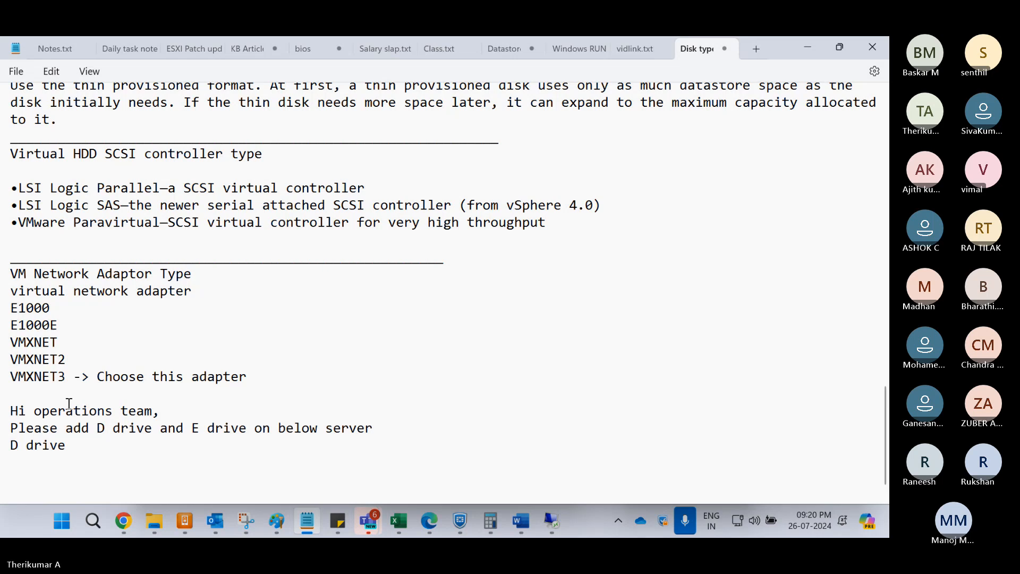
type(" -")
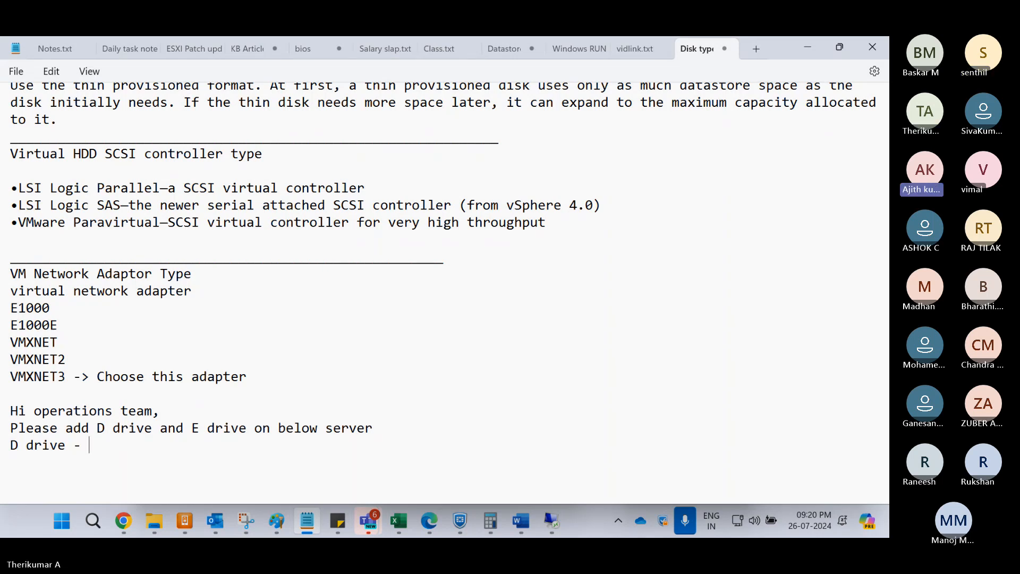
type(" 10")
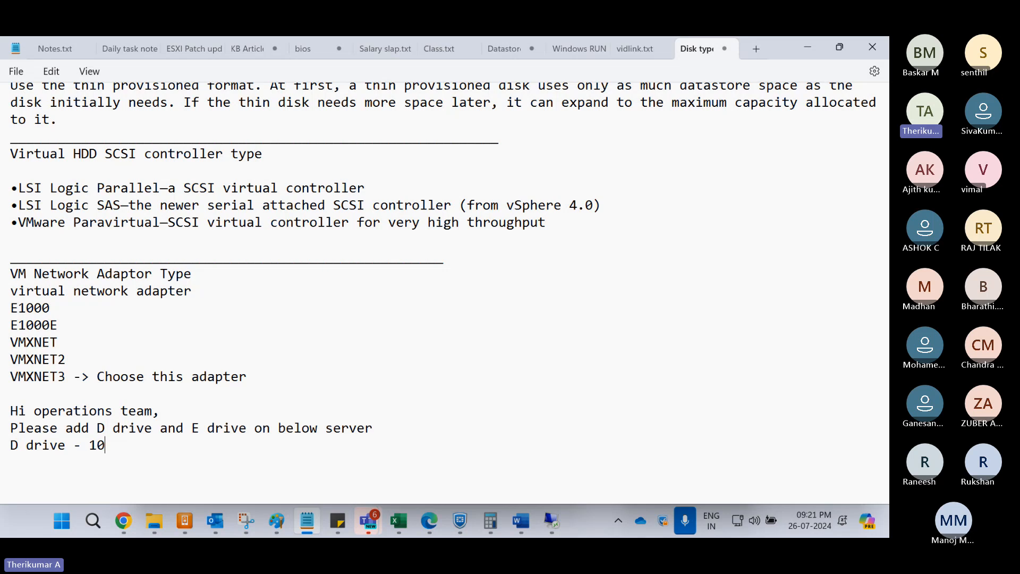
type("0 GB")
Add the line "E Drive - 100 GB" and replace "add" with "create" in the request line
type("E DRive")
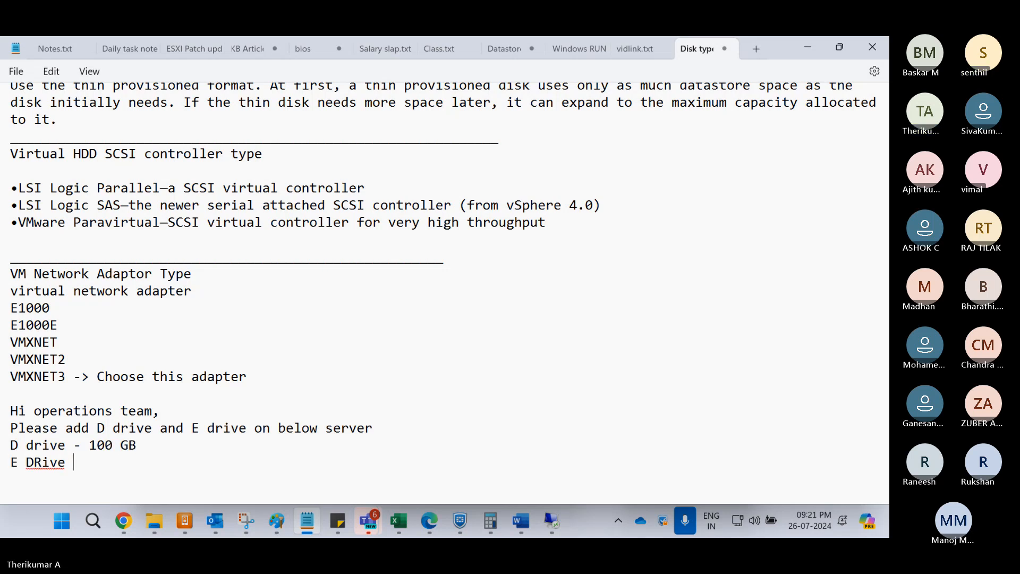
key("BackSpace")
key("BackSpace")
key("BackSpace")
key("BackSpace")
type("rive - ")
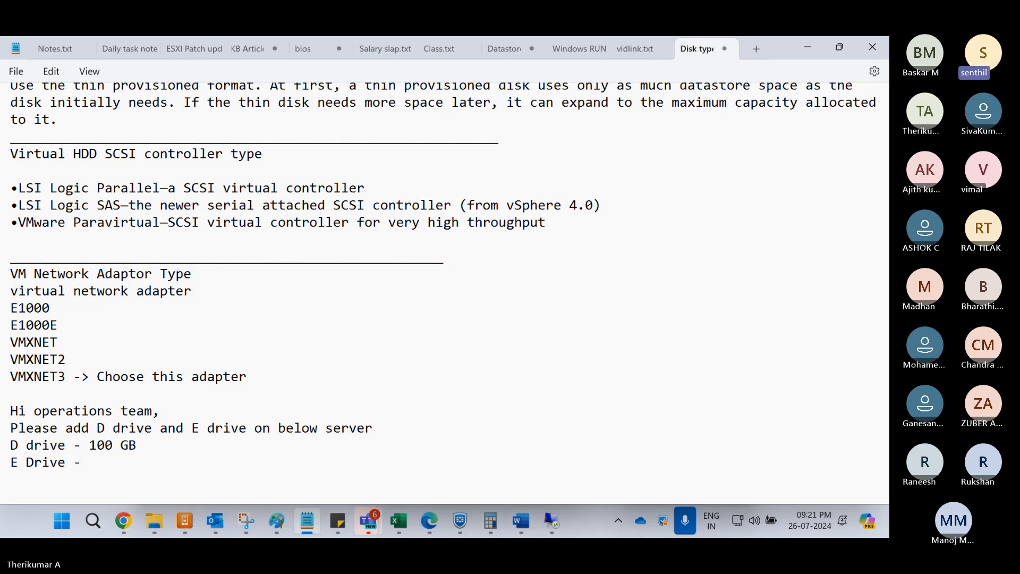
type("100 GB")
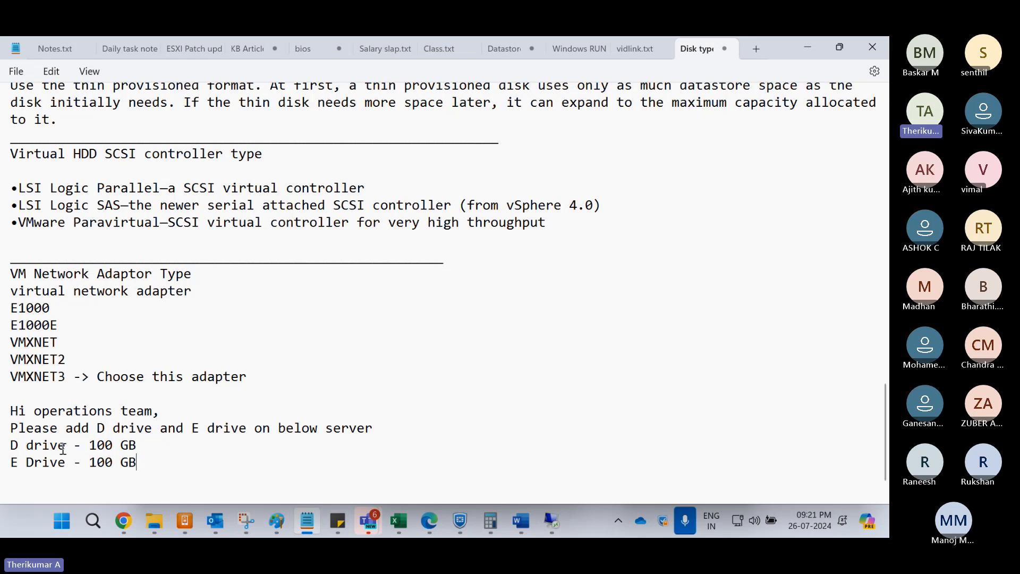
double_click(89, 430)
type("create")
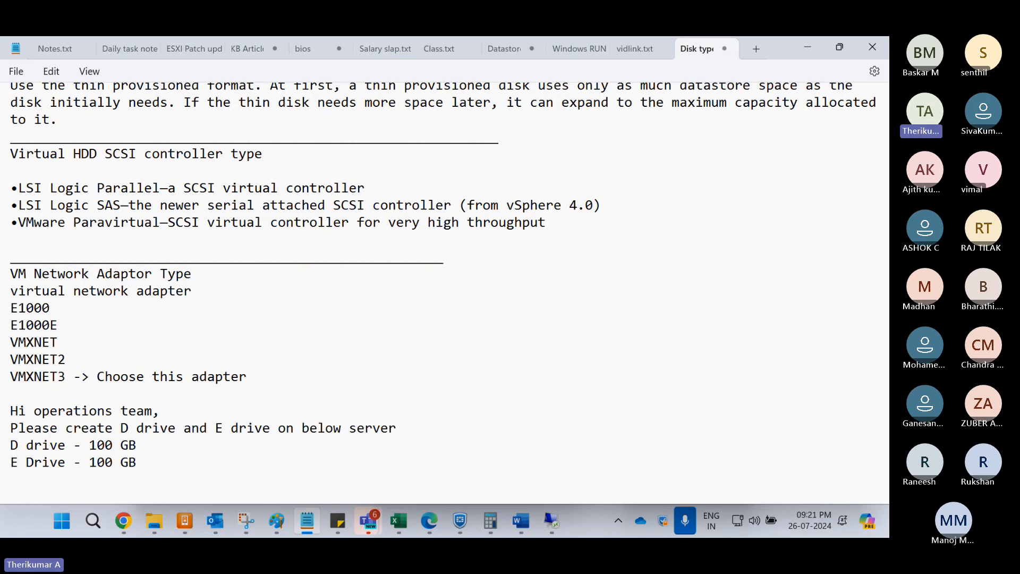
Add the line "Server name: WIN2K16-APP-01" under the E Drive line
left_click(144, 470)
key("Return")
type("Serv")
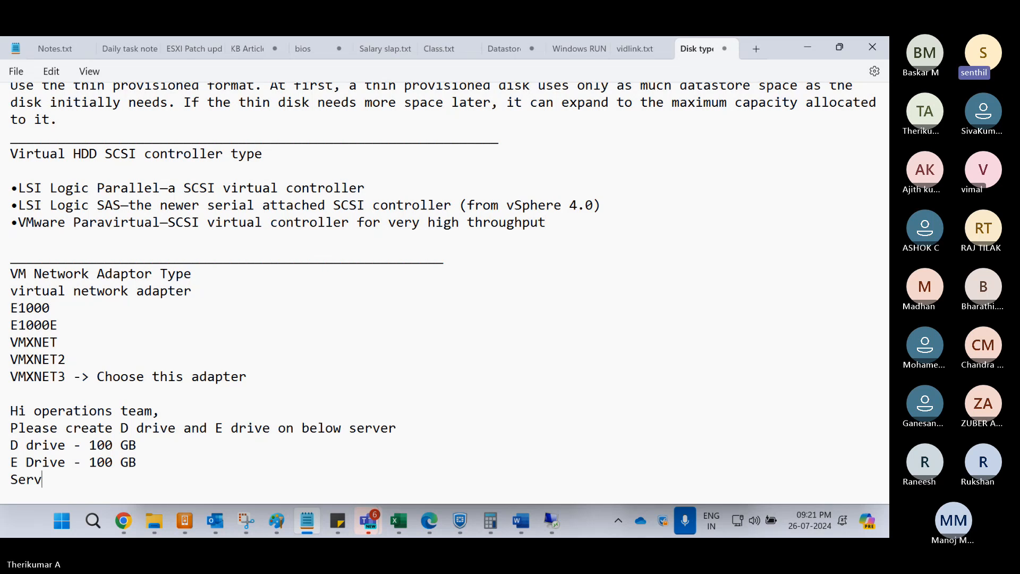
type("er nam")
key("BackSpace")
key("BackSpace")
type("nam")
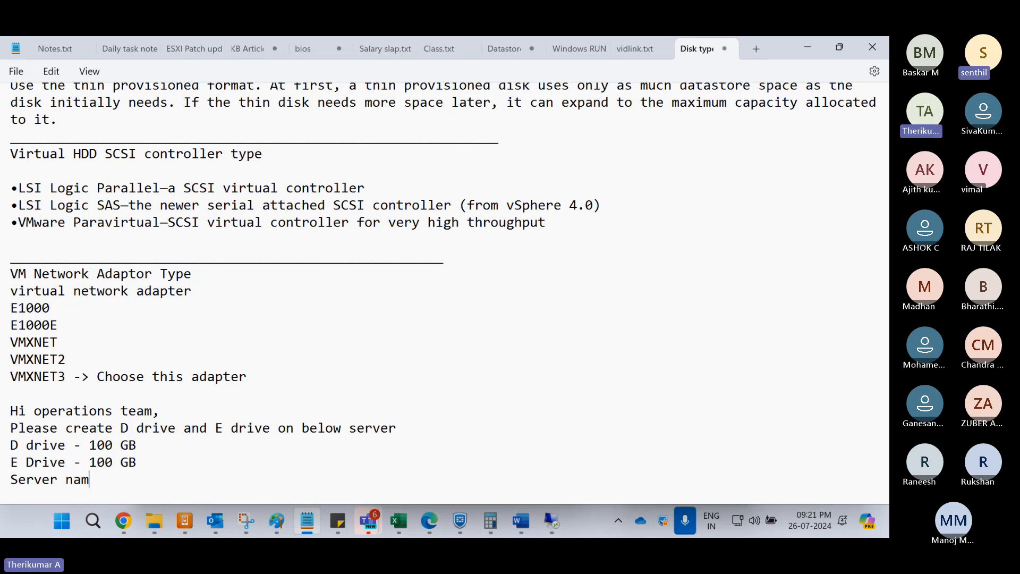
type("e: WIN")
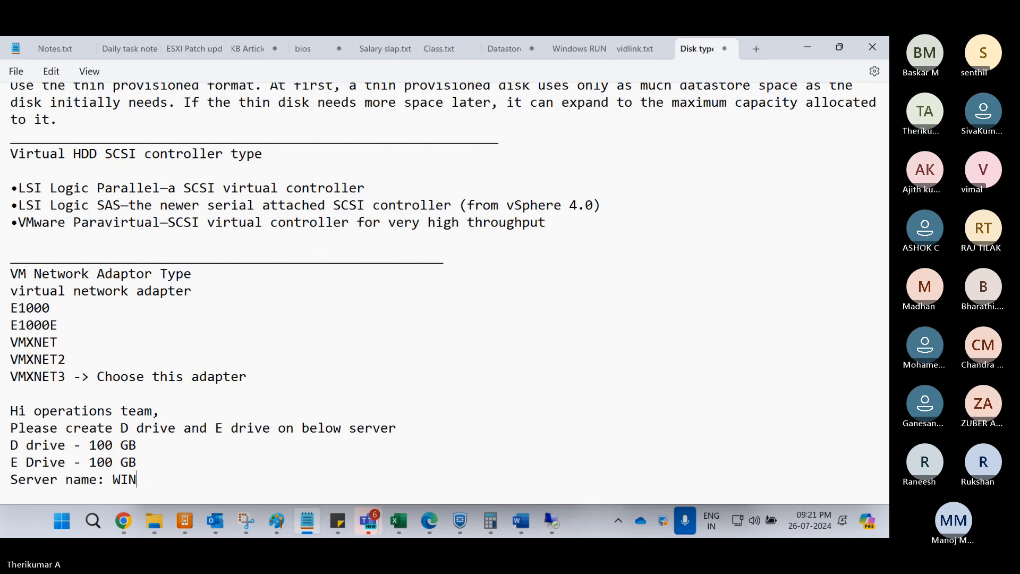
type("2K16-APP-01")
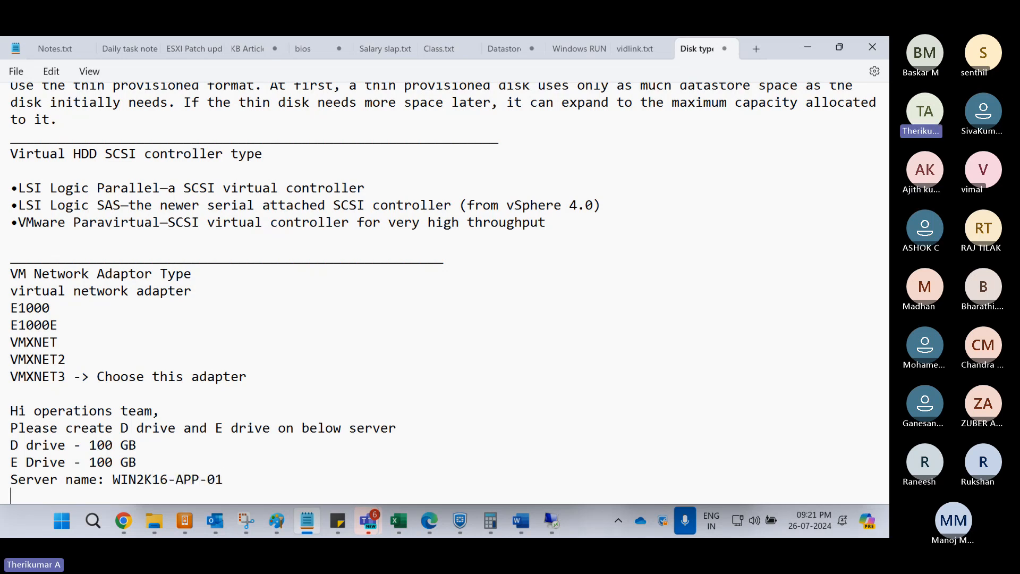
Add the line "IP address: 192.168.1.10" below the server name
key("Return")
type("IP add")
type("ress")
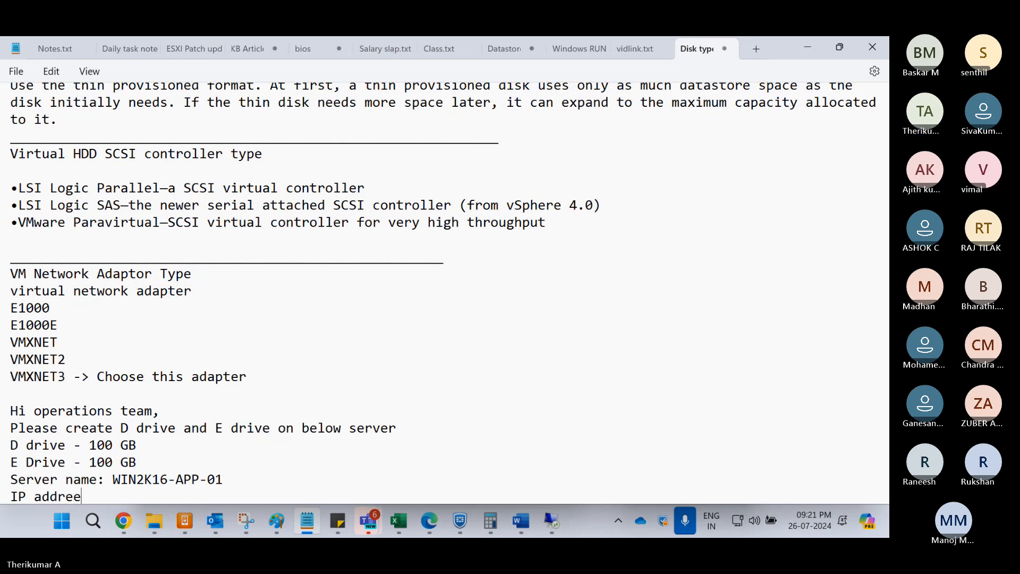
type(": 192.168.1")
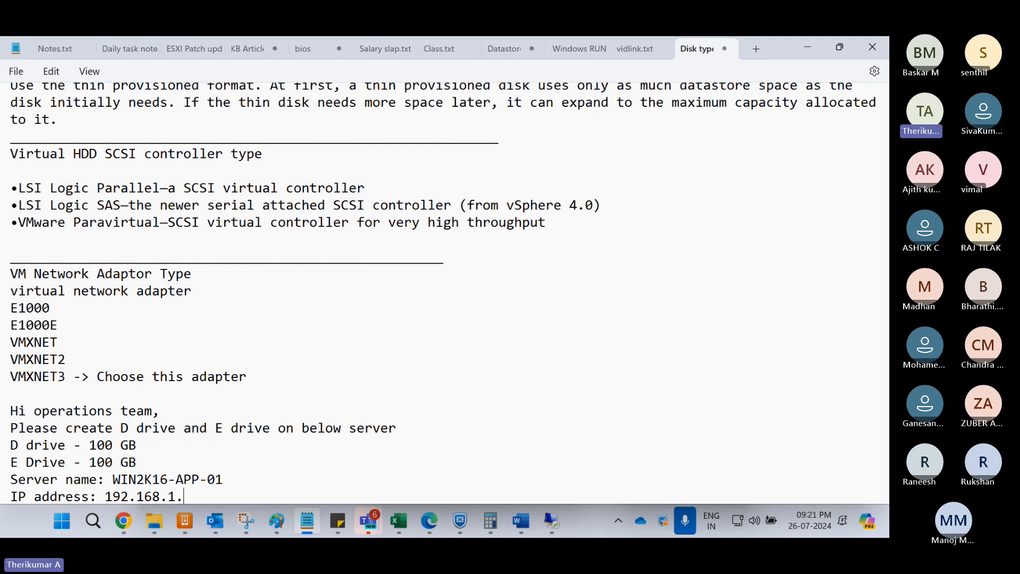
type(".10")
scroll(232, 476, "down", 2)
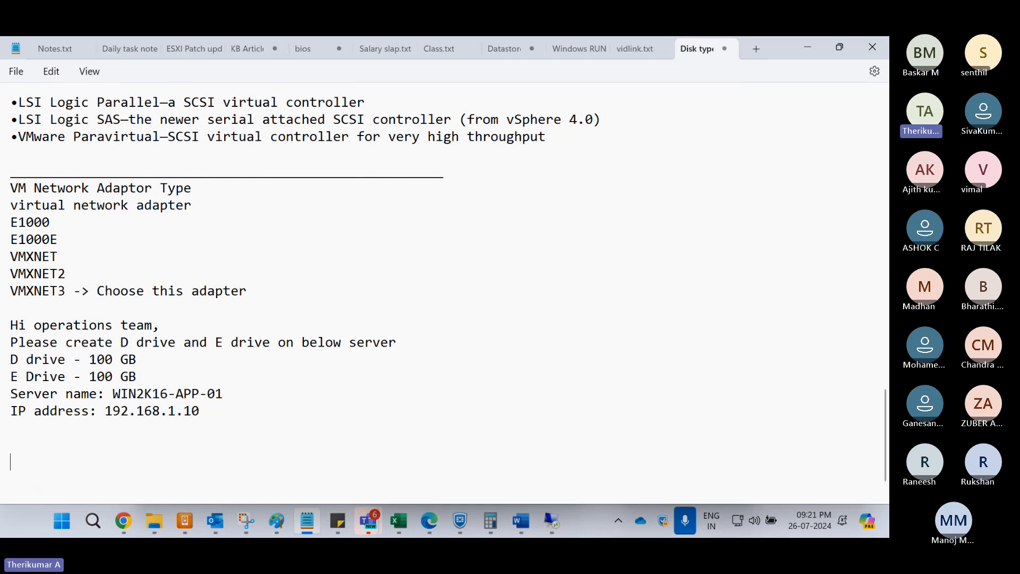
left_click_drag(252, 394, 2, 394)
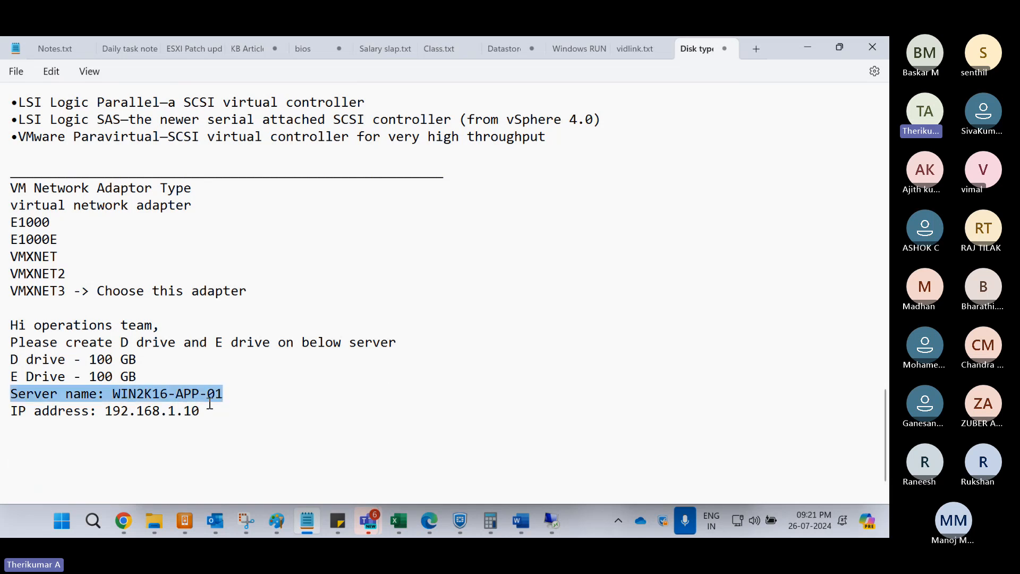
left_click(211, 403)
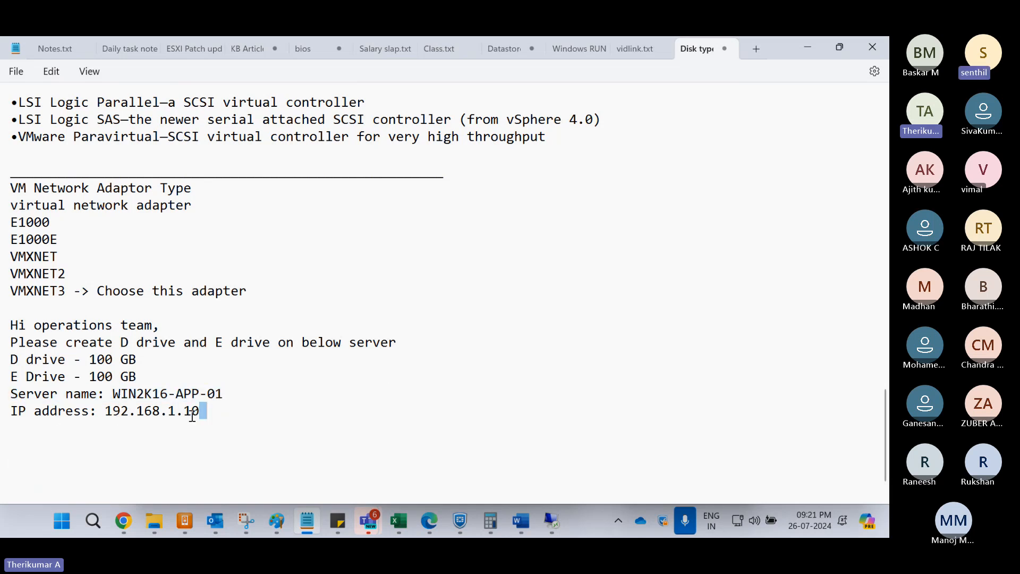
left_click_drag(266, 429, 4, 343)
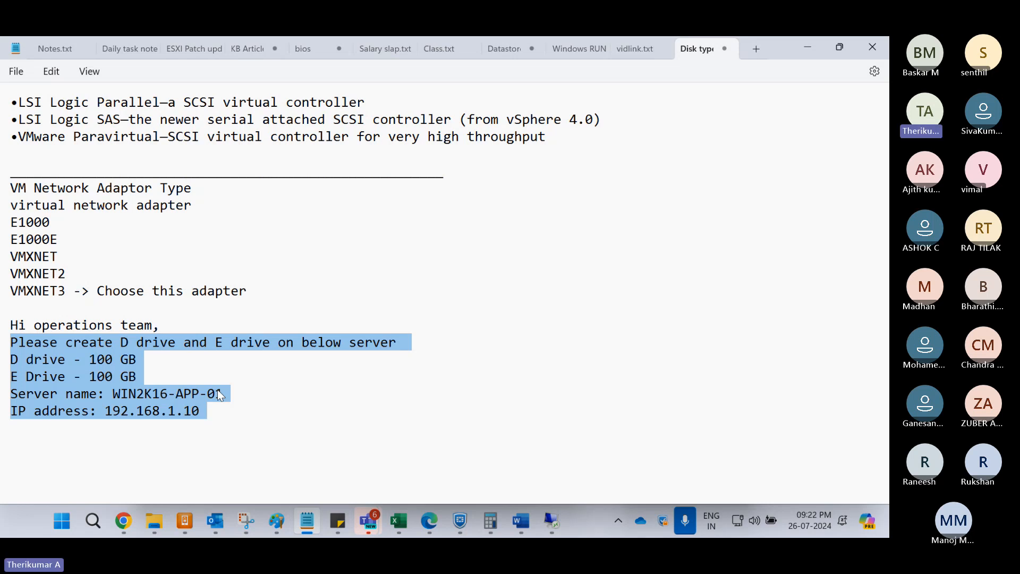
left_click(137, 343)
Add the heading "Prechecks:" below the IP address line, leaving blank lines between them
scroll(144, 401, "down", 1)
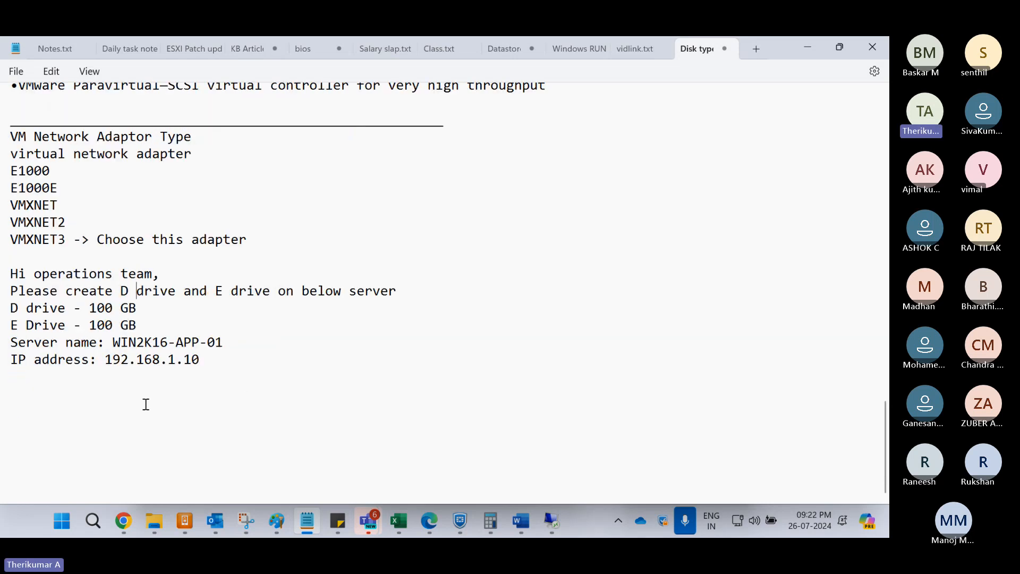
left_click(146, 404)
type("Prech")
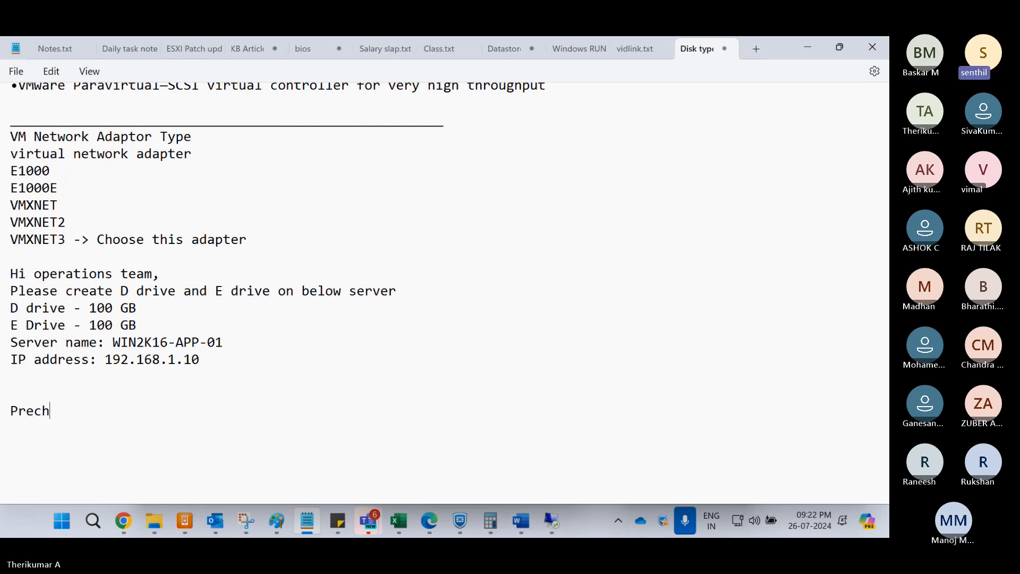
type("ecks")
key("BackSpace")
type(":")
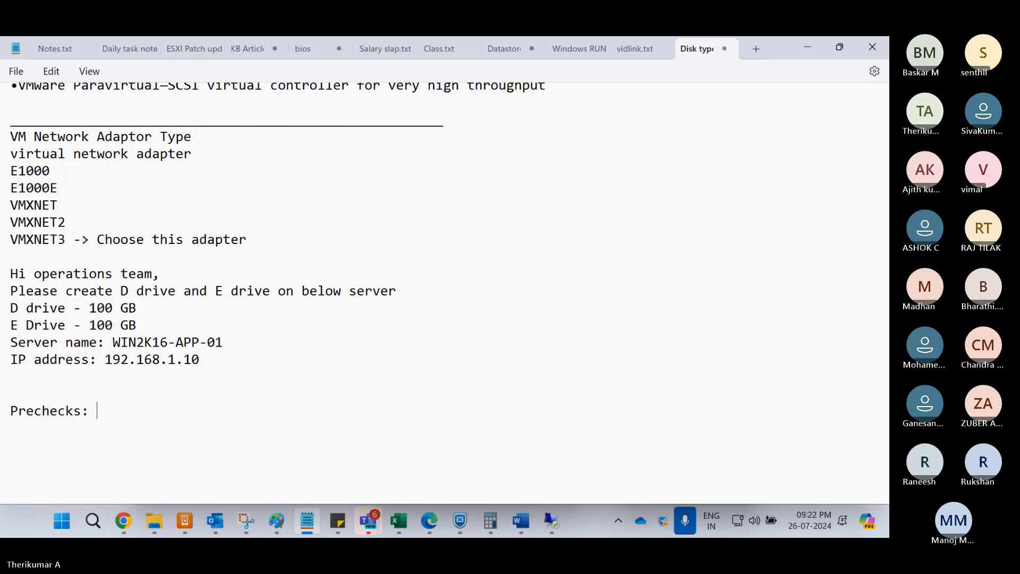
Write "Check the Datastore free space" on a new line under the Prechecks heading
key("Return")
type("Check")
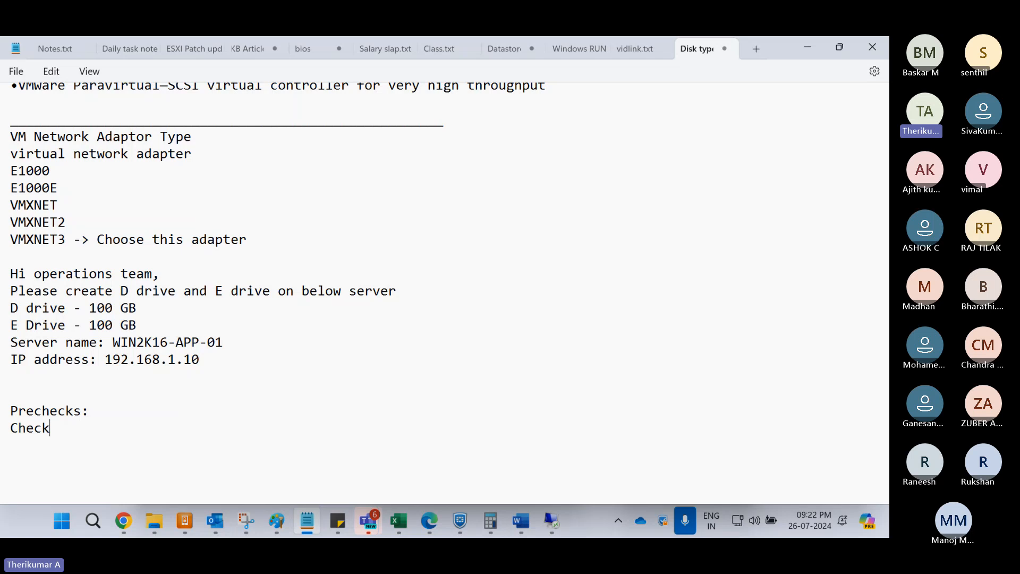
type(" the ")
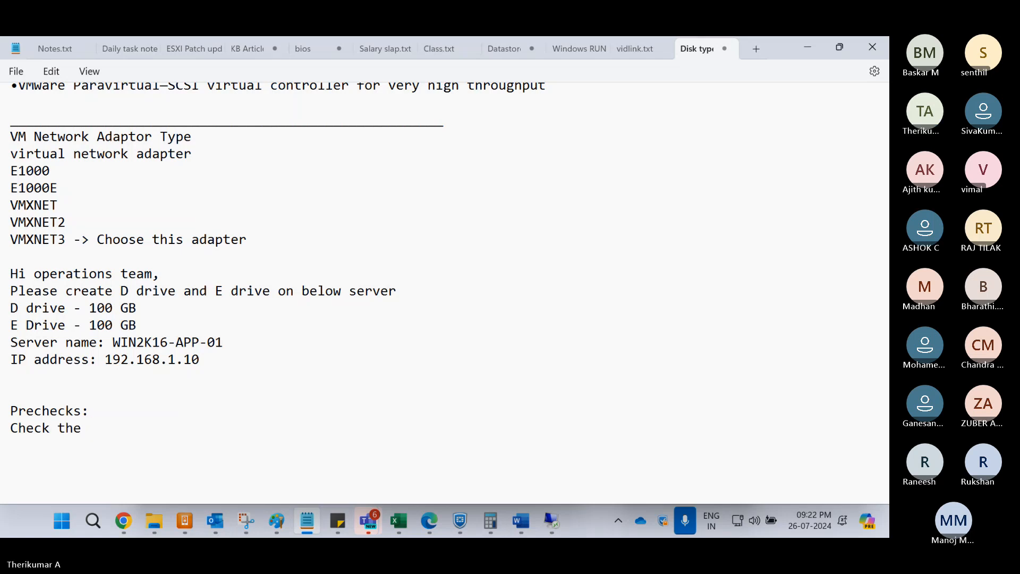
type("Datastore ")
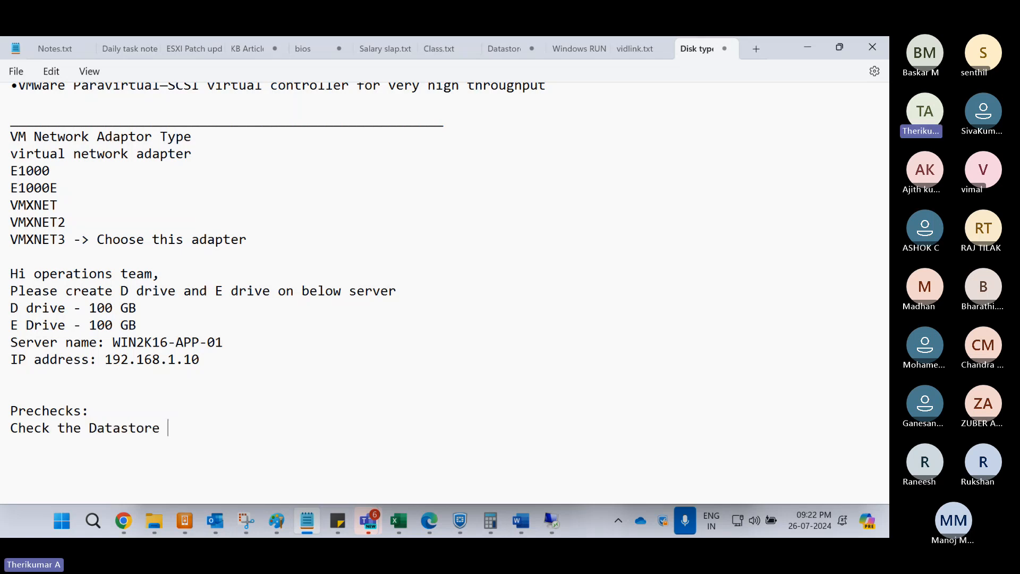
type("sress")
key("BackSpace")
key("BackSpace")
key("BackSpace")
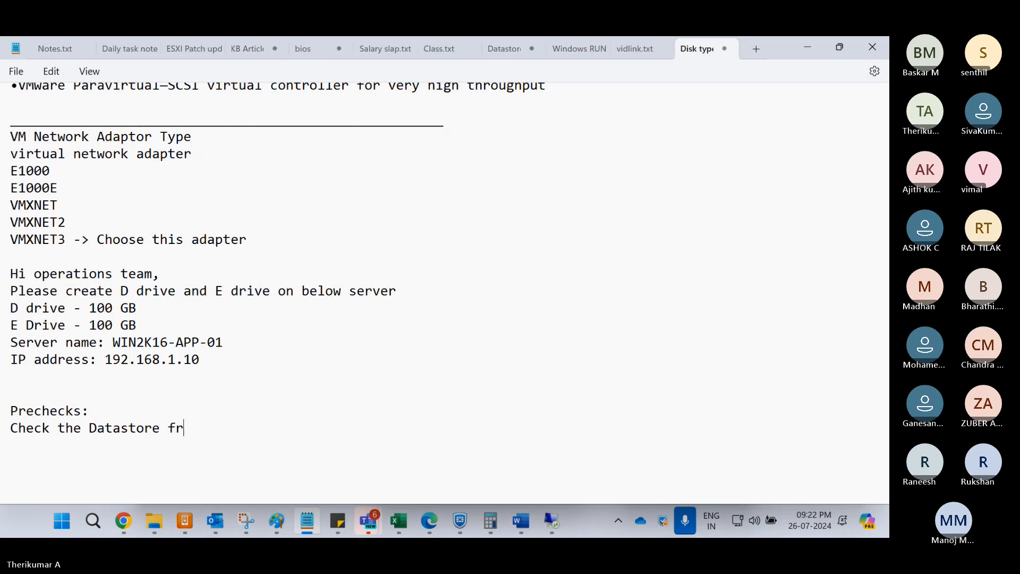
type("ee space")
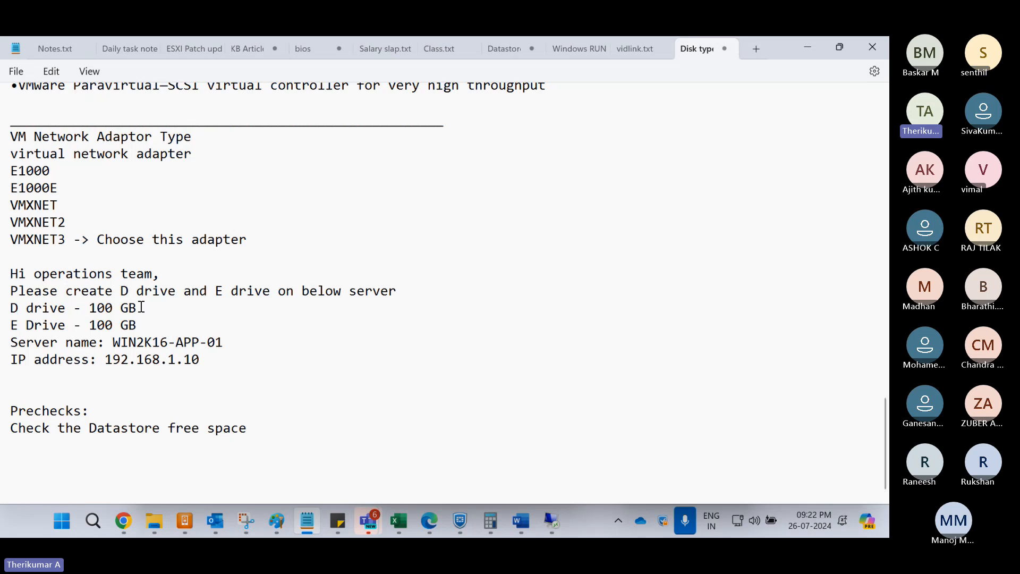
Set the D drive size in the request to 1 TB
left_click_drag(113, 308, 97, 308)
key("BackSpace")
key("Left")
key("BackSpace")
key("BackSpace")
key("BackSpace")
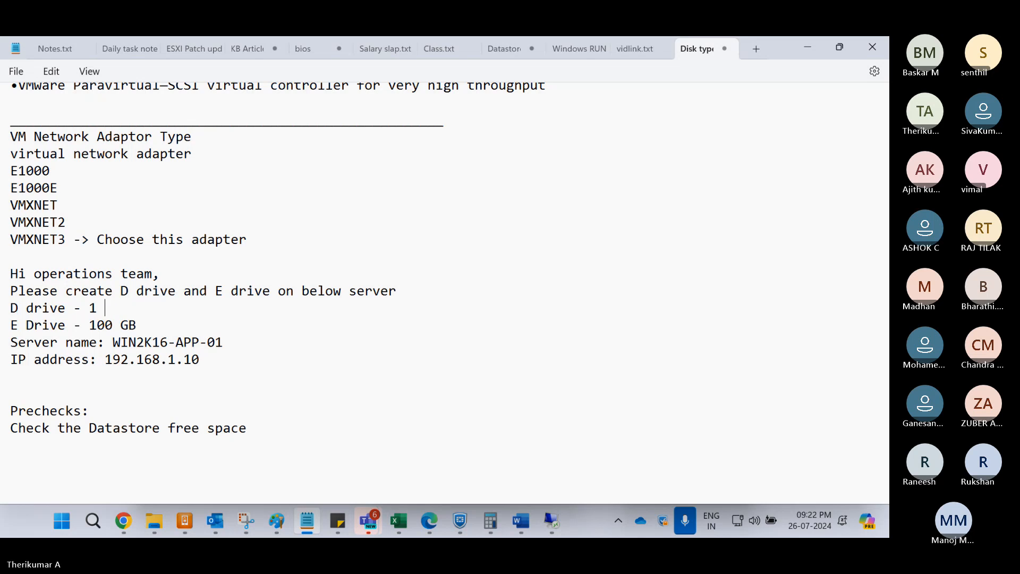
type("TB")
Set the E Drive size in the request to 1 TB
key("Right")
key("Right")
key("BackSpace")
key("BackSpace")
key("BackSpace")
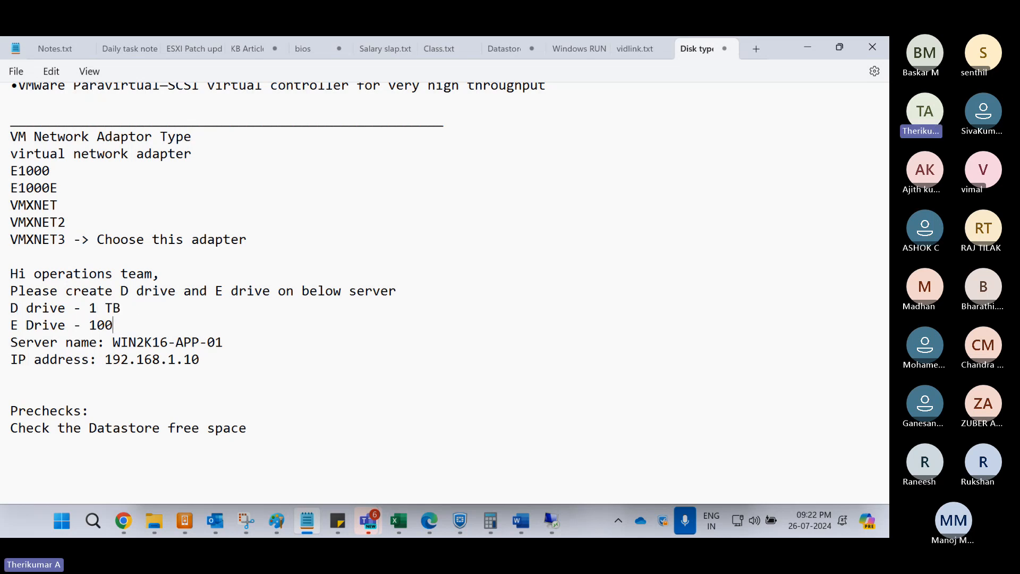
type("TB")
left_click_drag(125, 326, 90, 310)
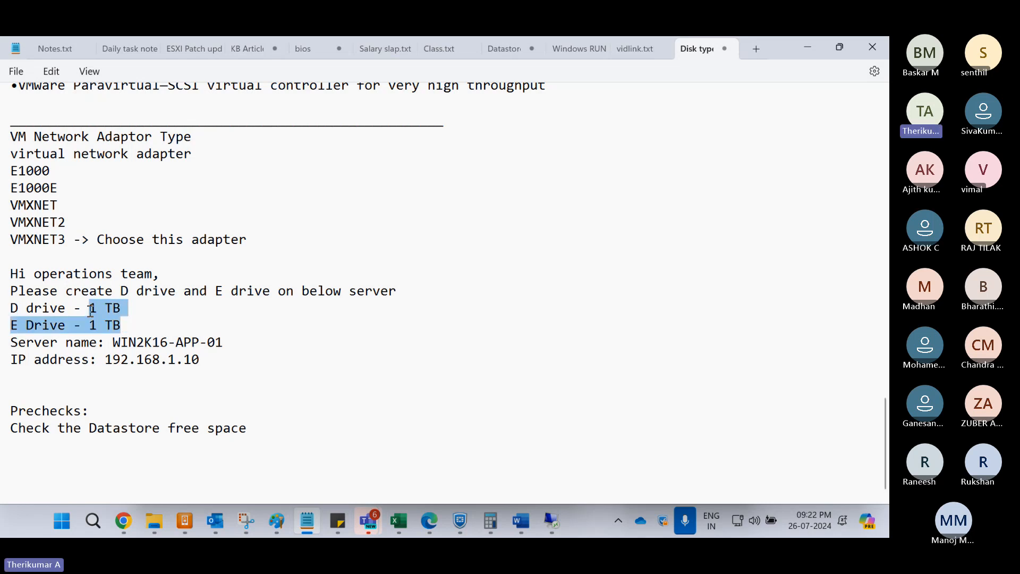
left_click(117, 324)
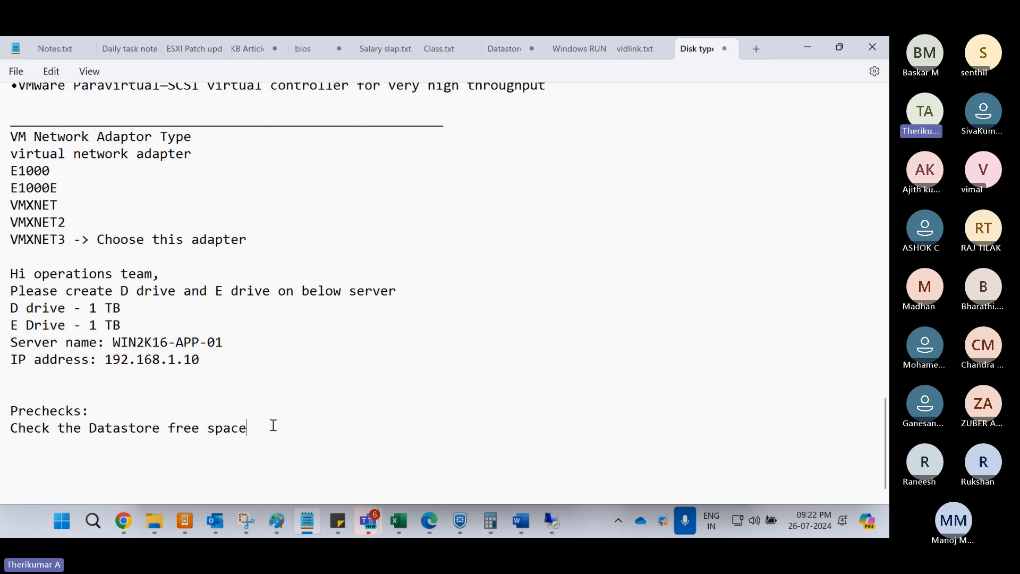
Insert "Feasibility of" before "Datastore" in the precheck line, correcting the spelling of "Feasibility" with the suggested word
left_click(89, 428)
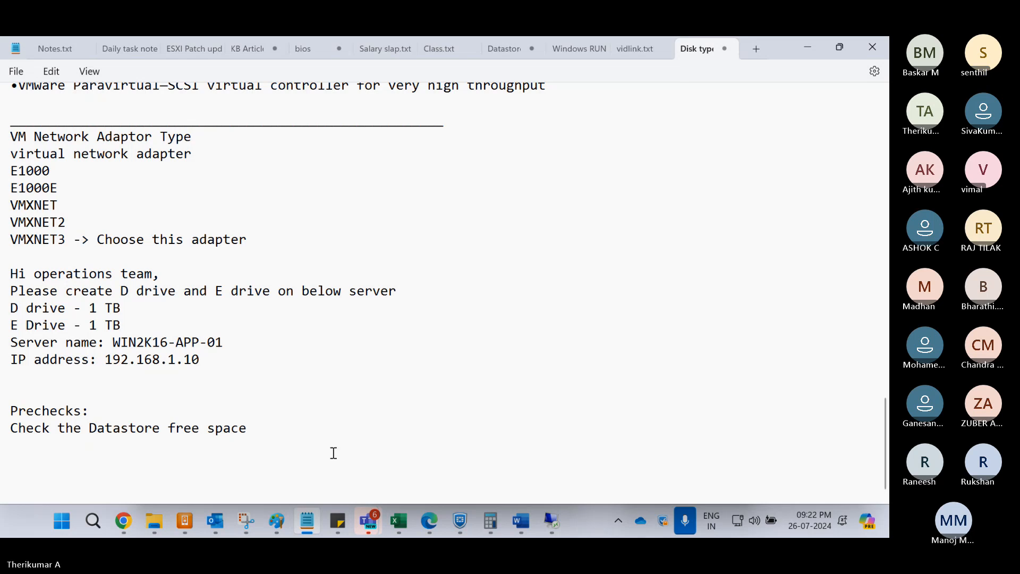
type("Feas")
type("ibli")
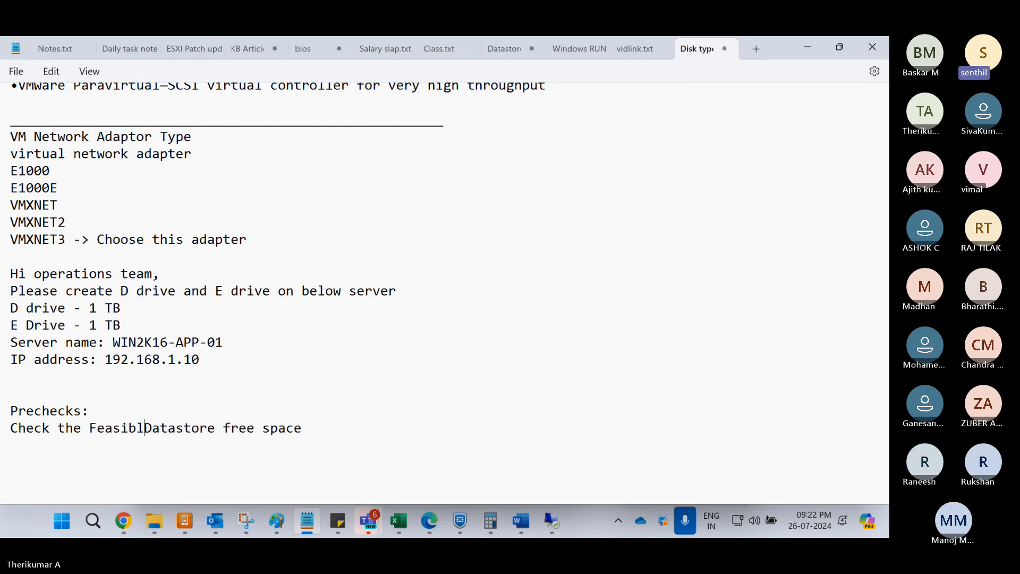
type("ty ")
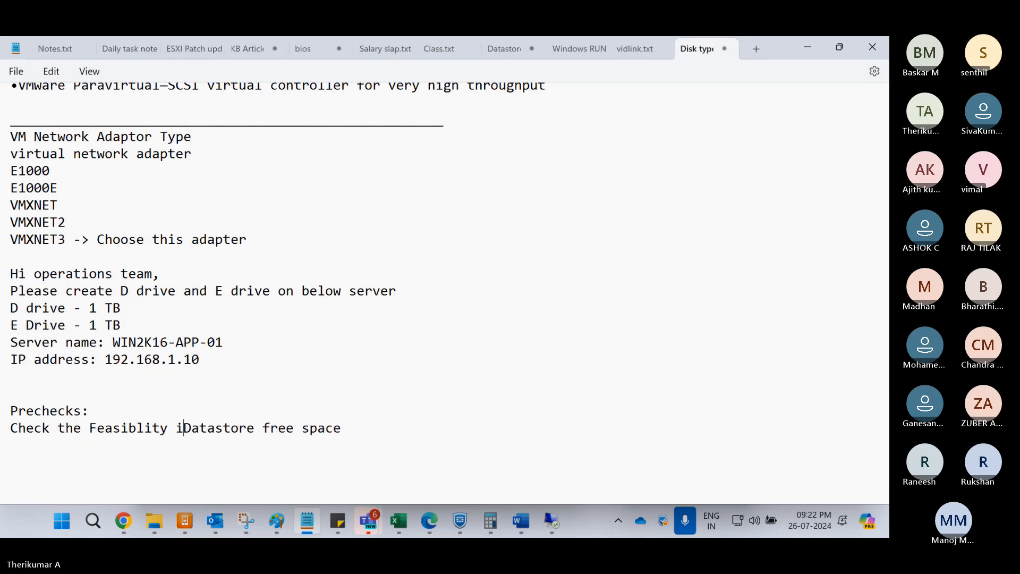
type("of")
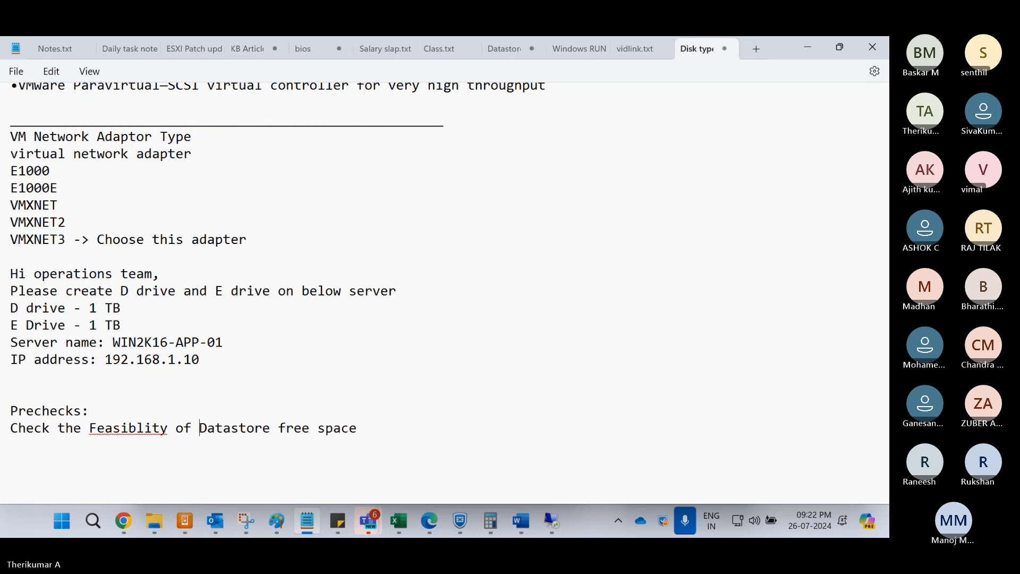
right_click(131, 421)
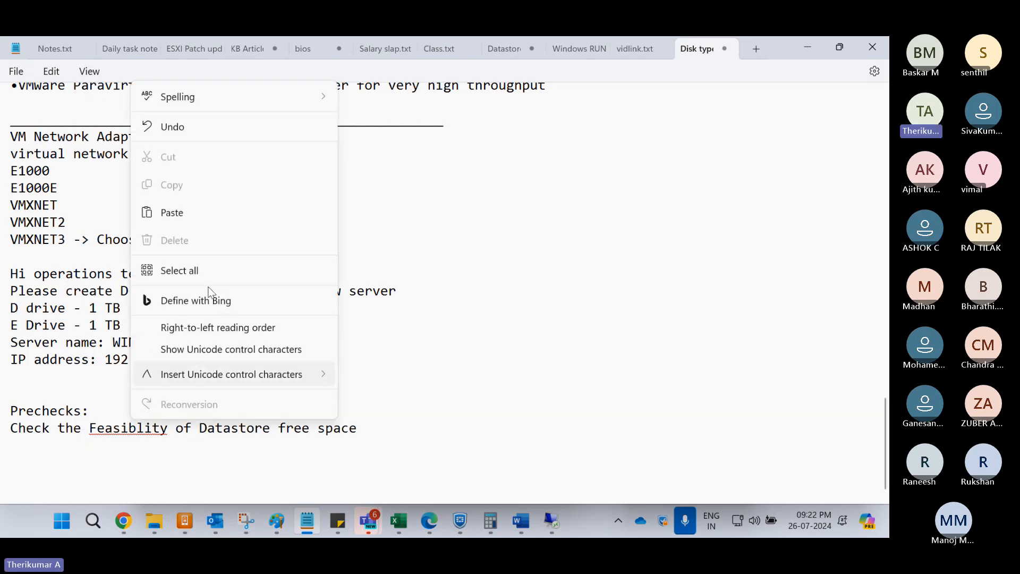
mouse_move(320, 101)
left_click(358, 103)
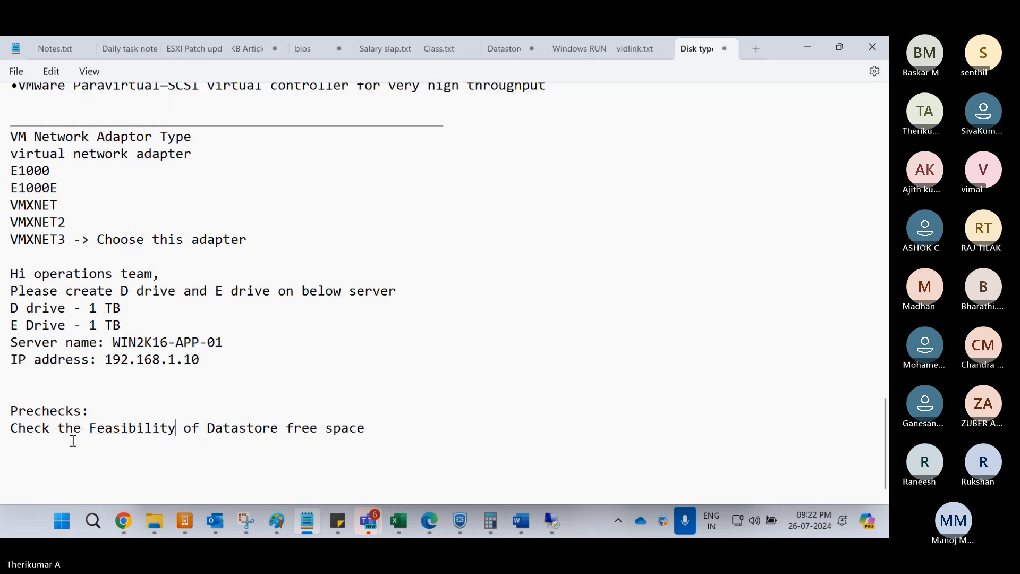
left_click_drag(11, 424, 381, 428)
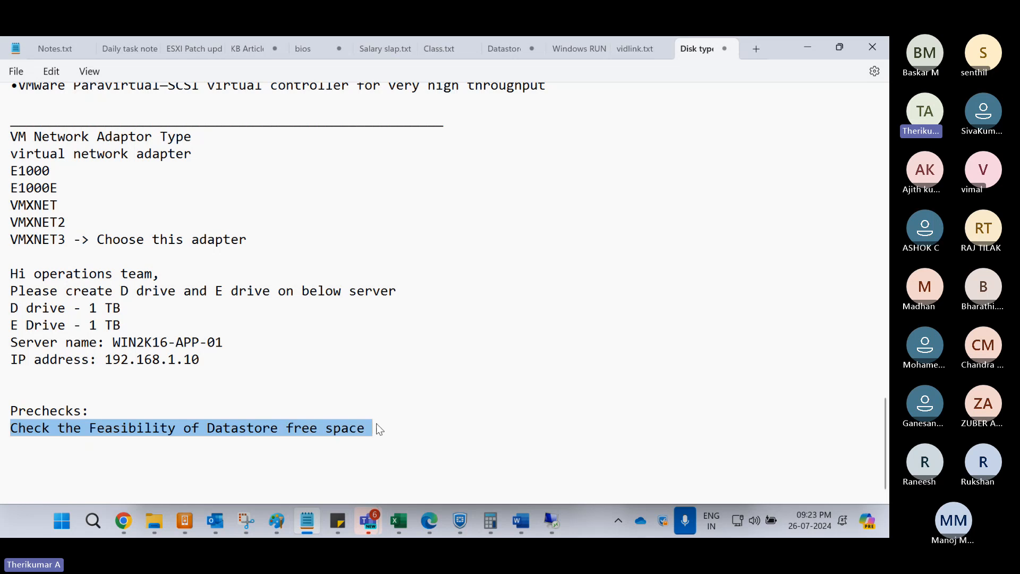
left_click(392, 432)
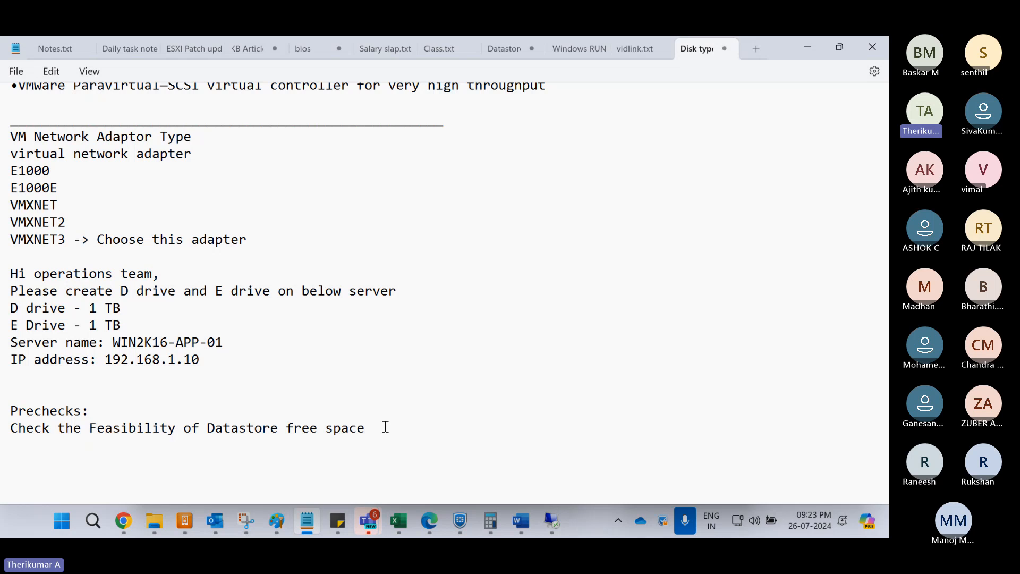
left_click_drag(221, 362, 9, 277)
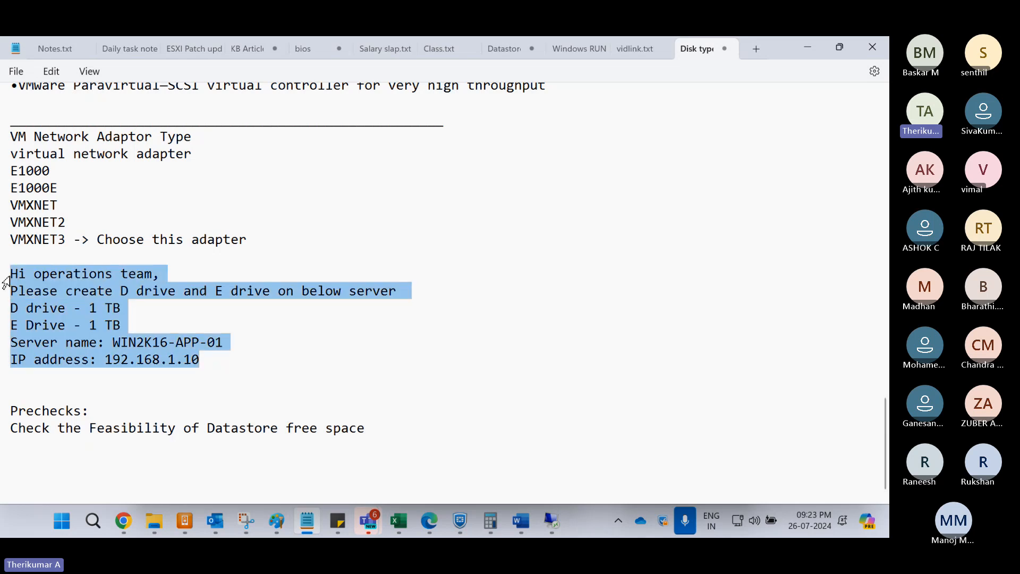
Remove one blank line between the IP address line and the Prechecks heading
left_click(337, 404)
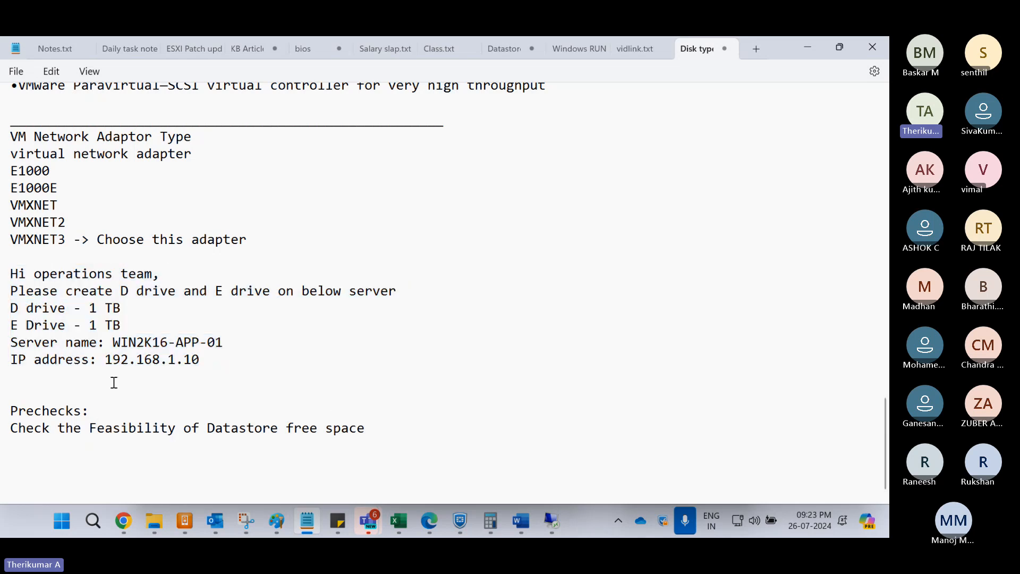
key("BackSpace")
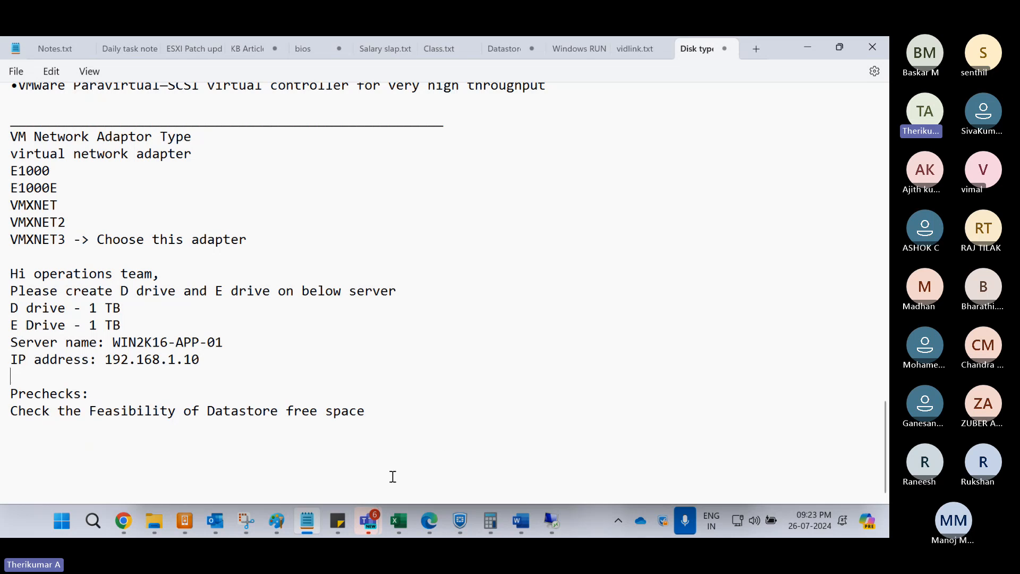
Switch to the Microsoft Teams meeting window
left_click(372, 518)
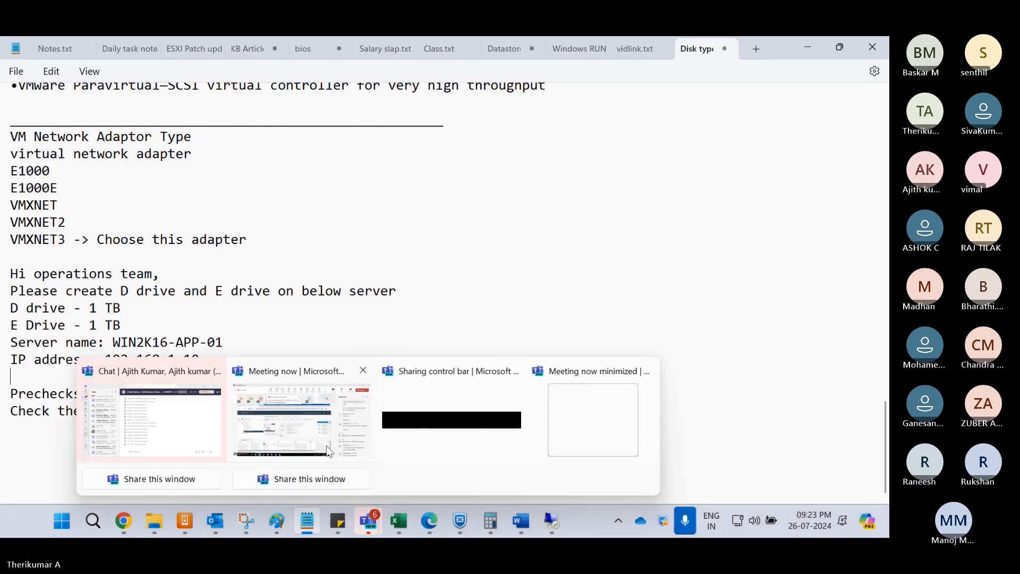
left_click(341, 464)
left_click(432, 123)
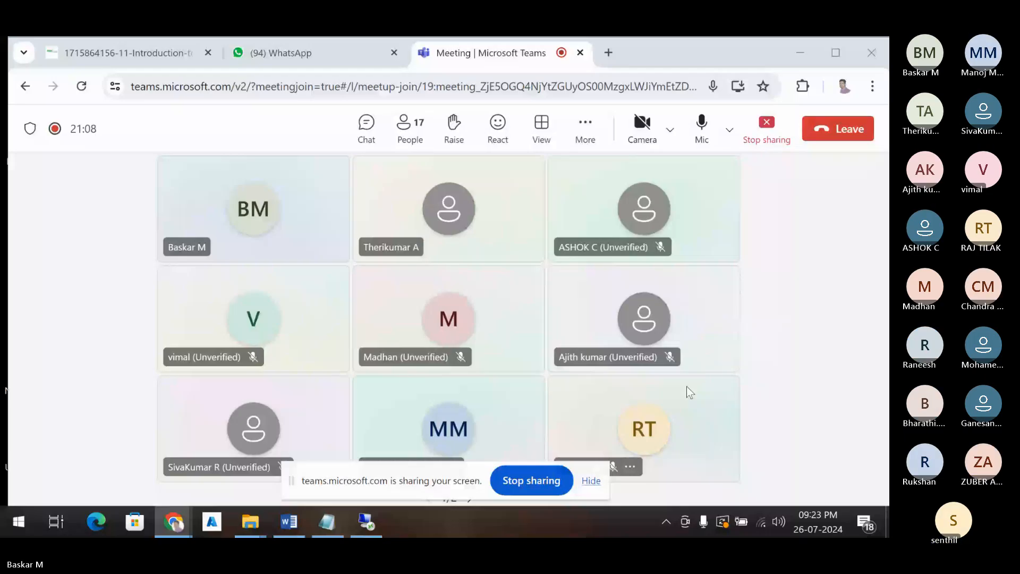
Hide the screen sharing notice, switch to the remote desktop session with the vSphere Client, and collapse the Recent Tasks pane
left_click(591, 480)
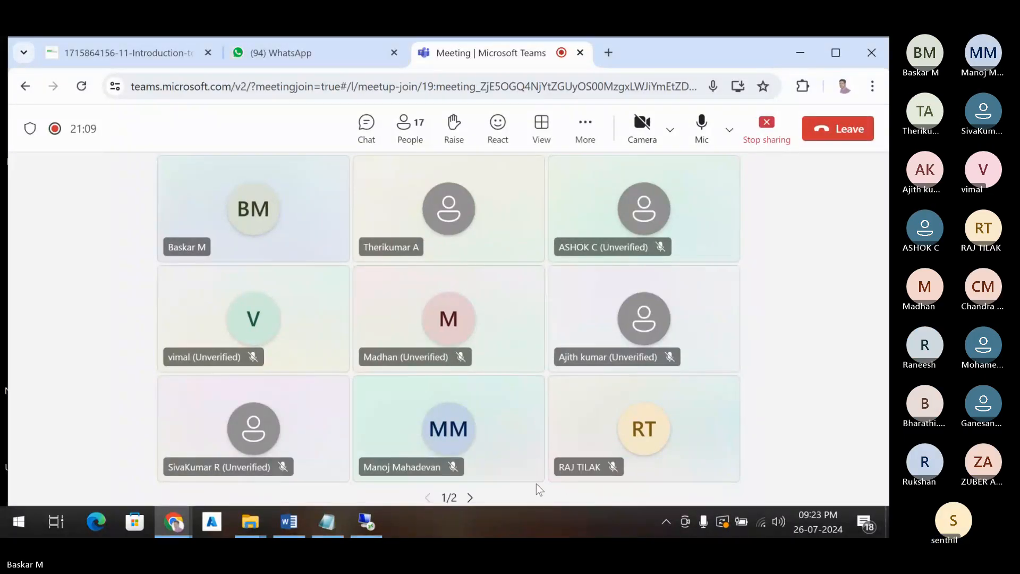
left_click(375, 535)
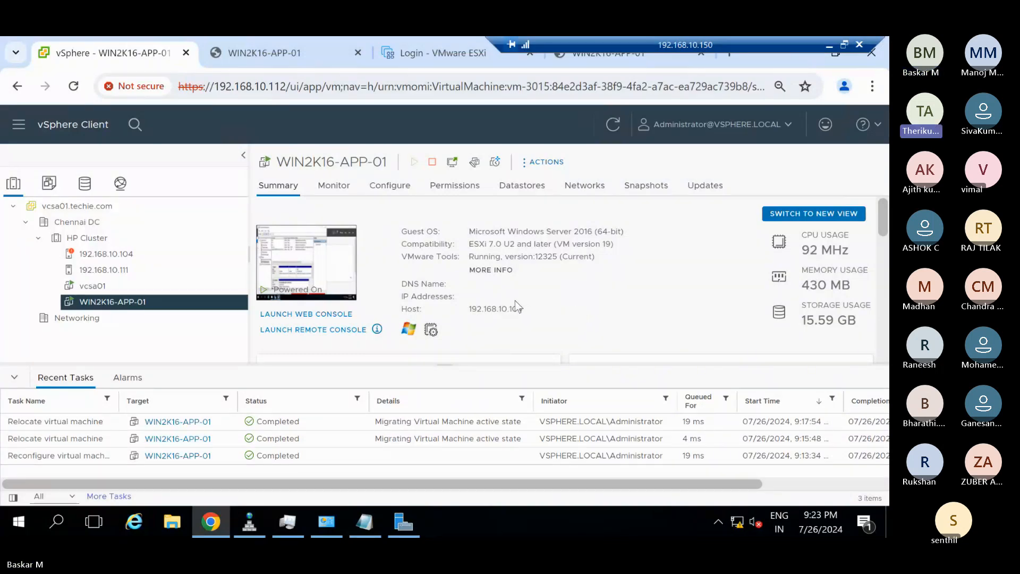
left_click(12, 377)
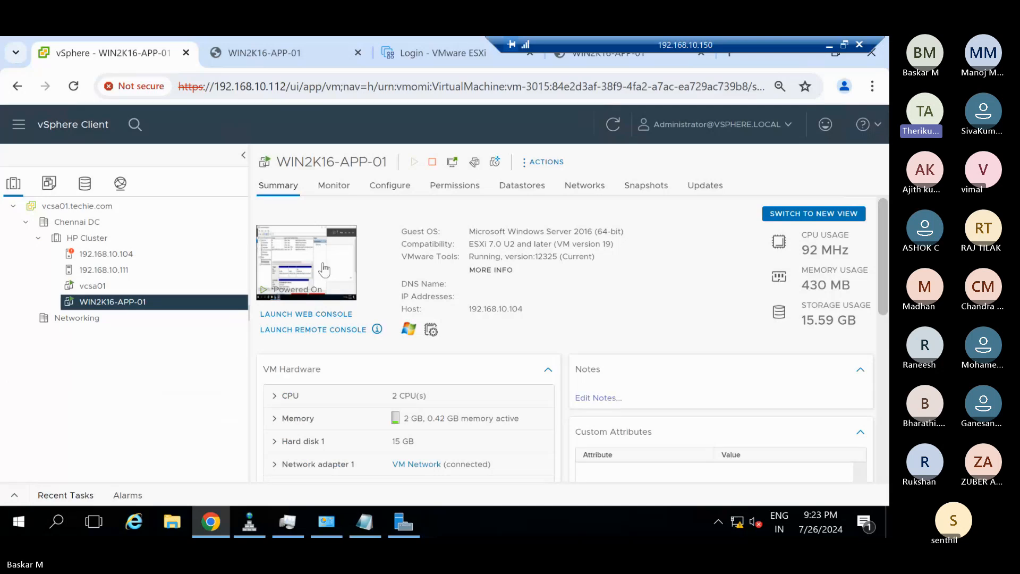
Show the WIN2K16-APP-01 web console, close Server Manager there, and select the 450 MB recovery partition in Disk Management
left_click(297, 63)
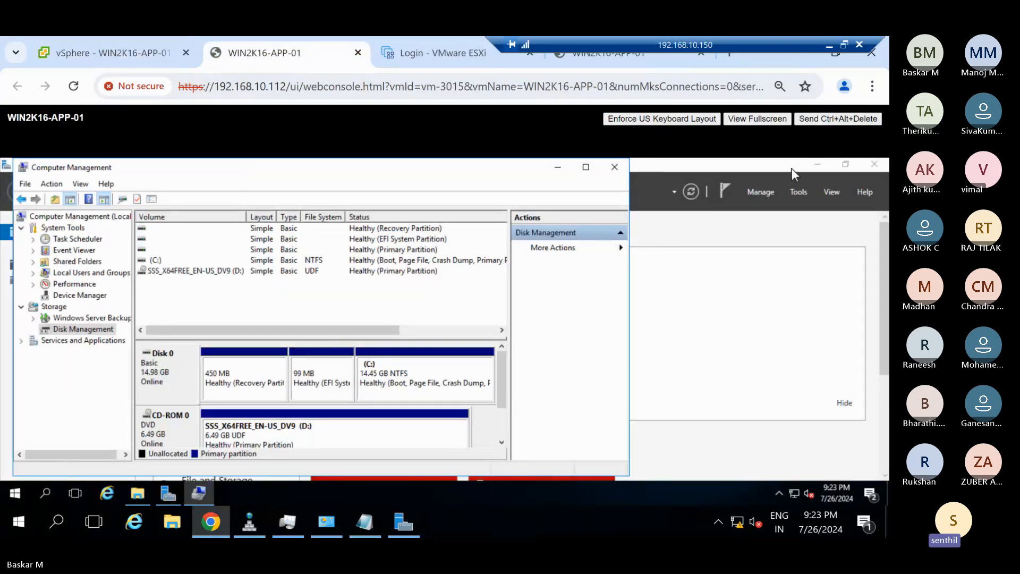
left_click(878, 169)
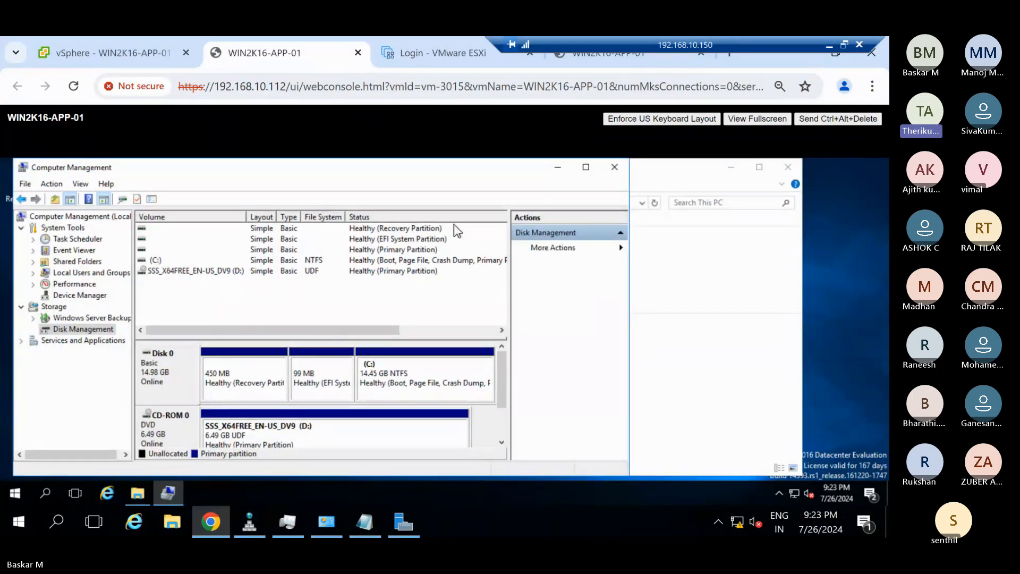
left_click(261, 383)
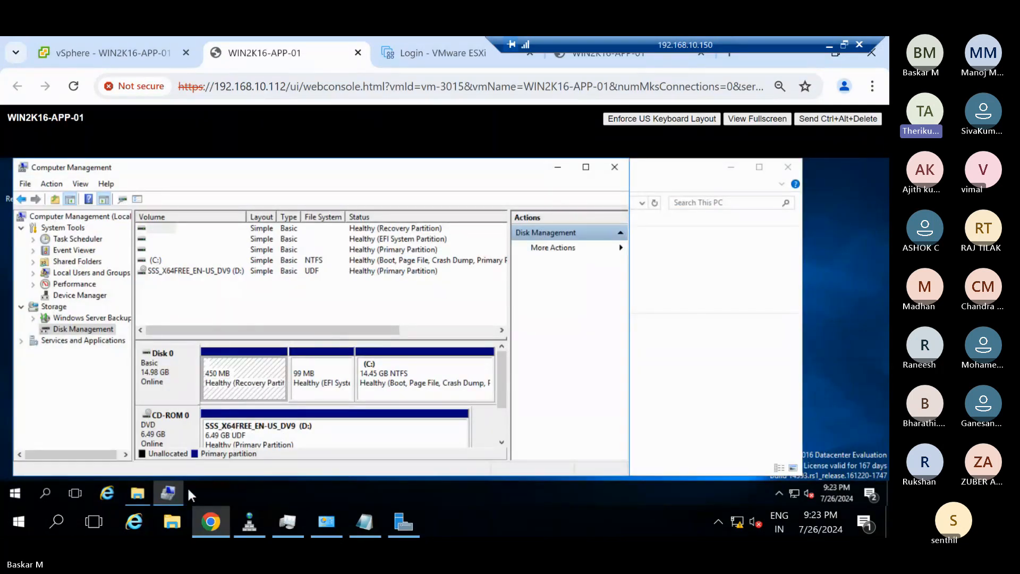
Examine the server's existing drives under This PC in a maximized File Explorer window, and minimize the window
left_click(138, 494)
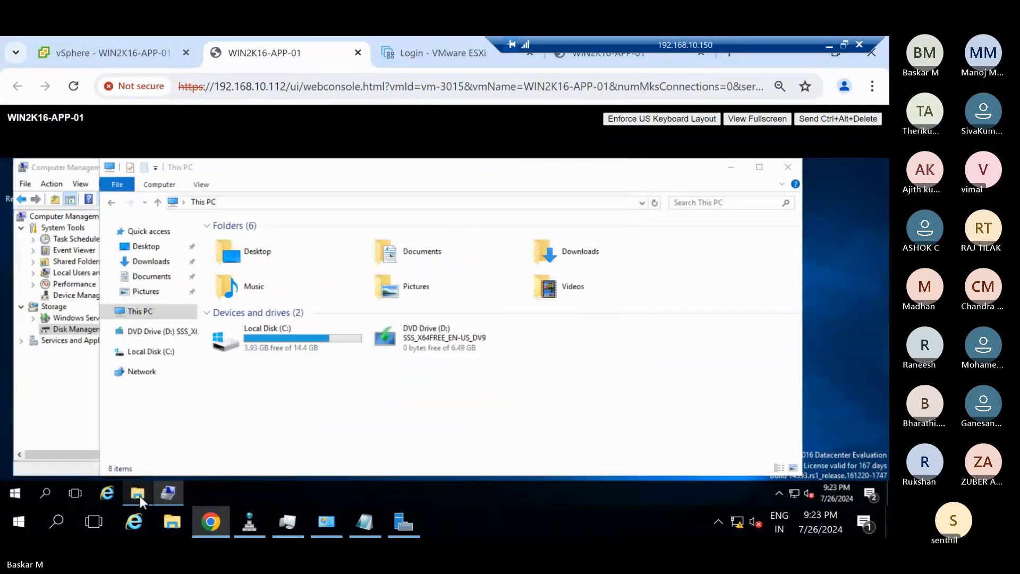
left_click(759, 167)
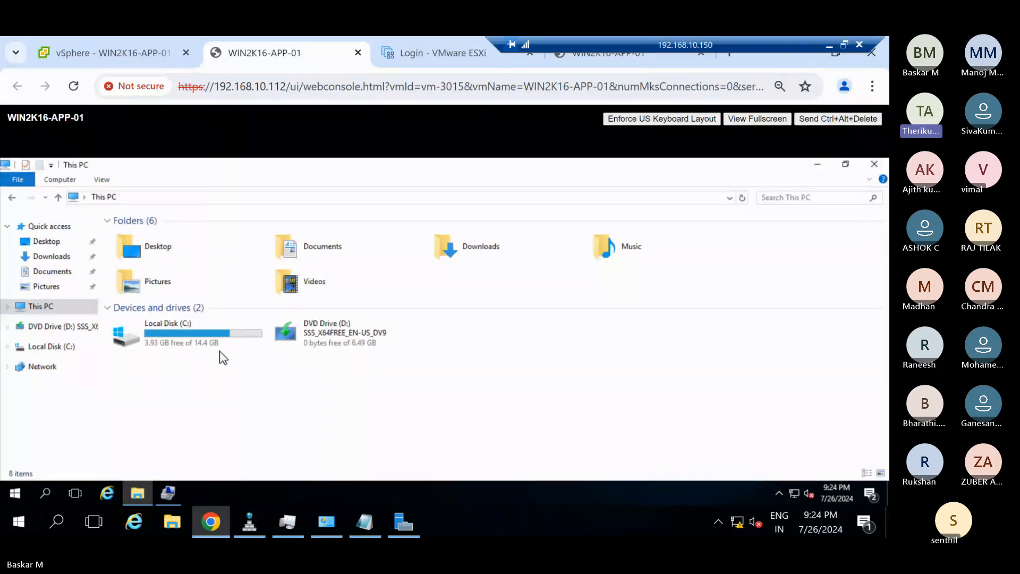
left_click(209, 336)
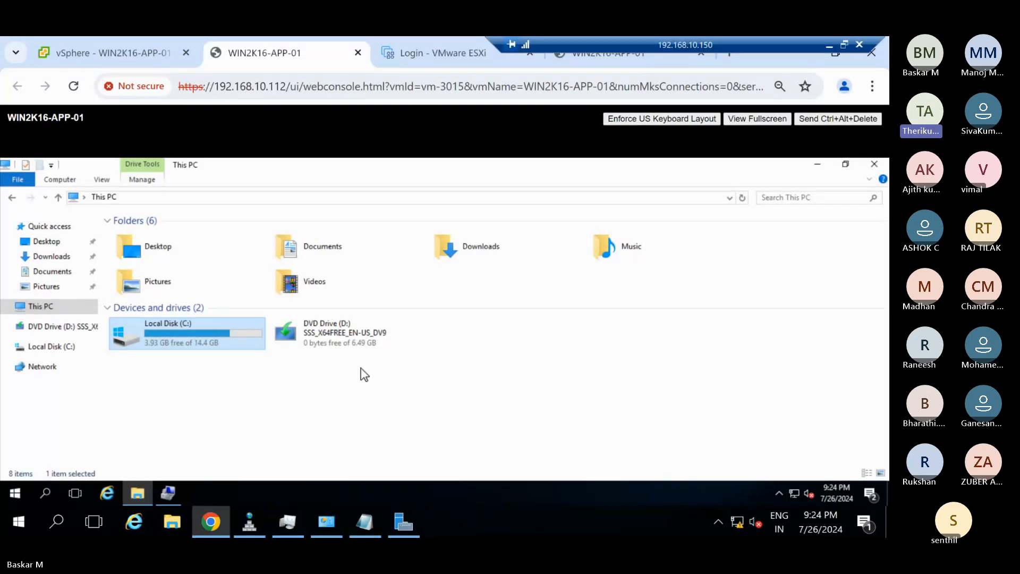
left_click(820, 165)
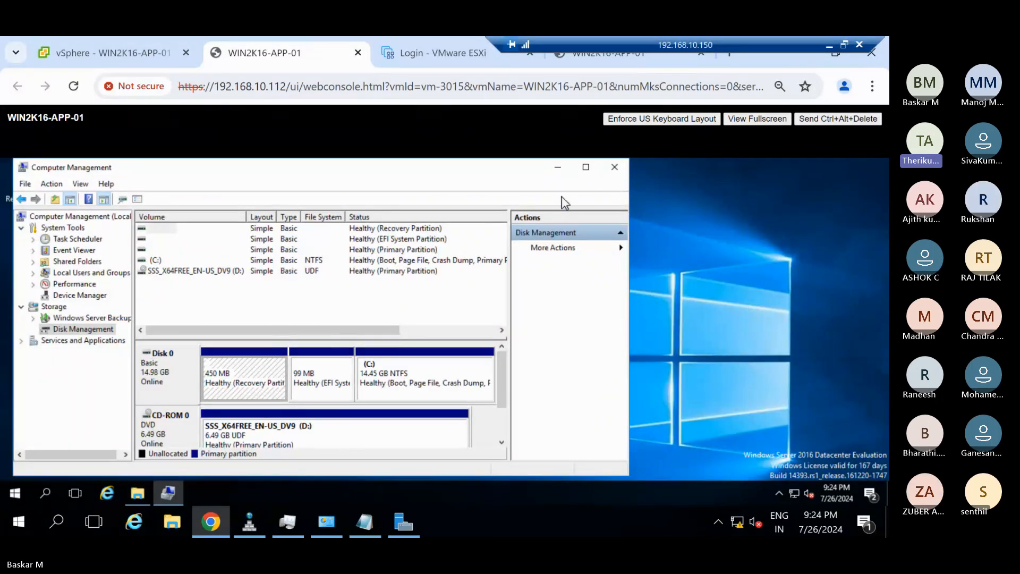
Return to the vSphere Client and check the datastore inventory, the WIN2K16-APP-01 summary and the VM's list of datastores
left_click(117, 55)
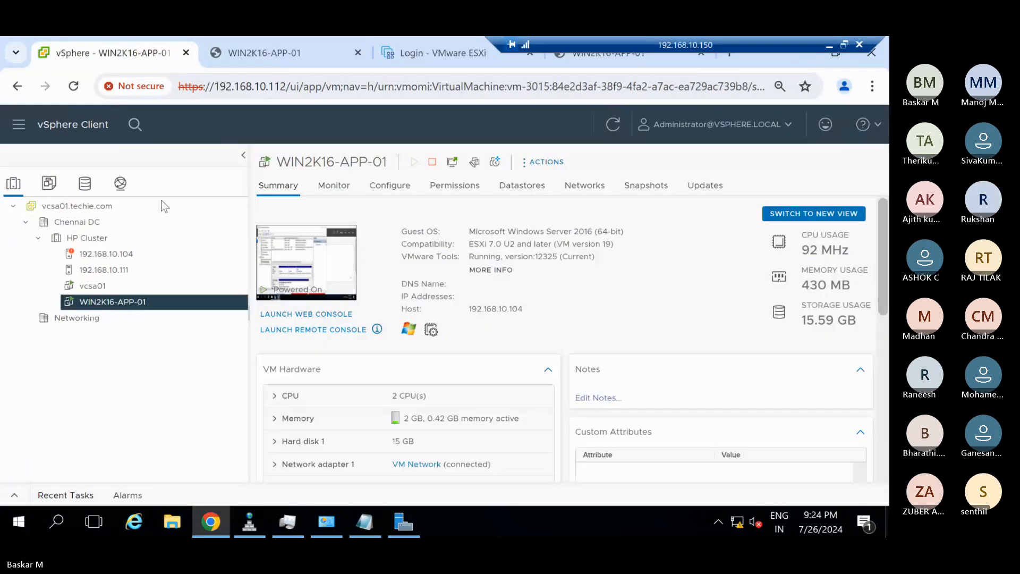
left_click(85, 186)
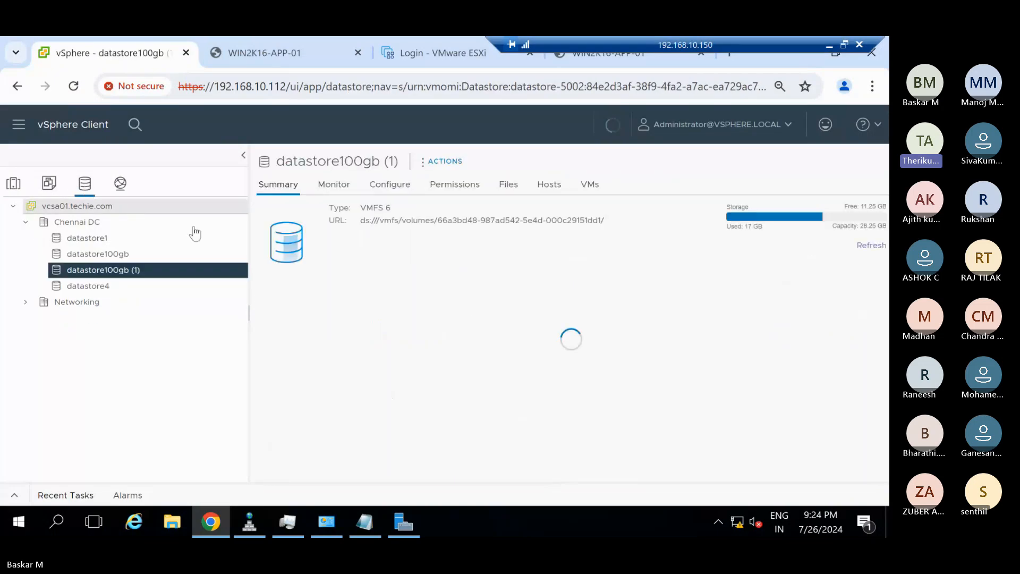
left_click(13, 184)
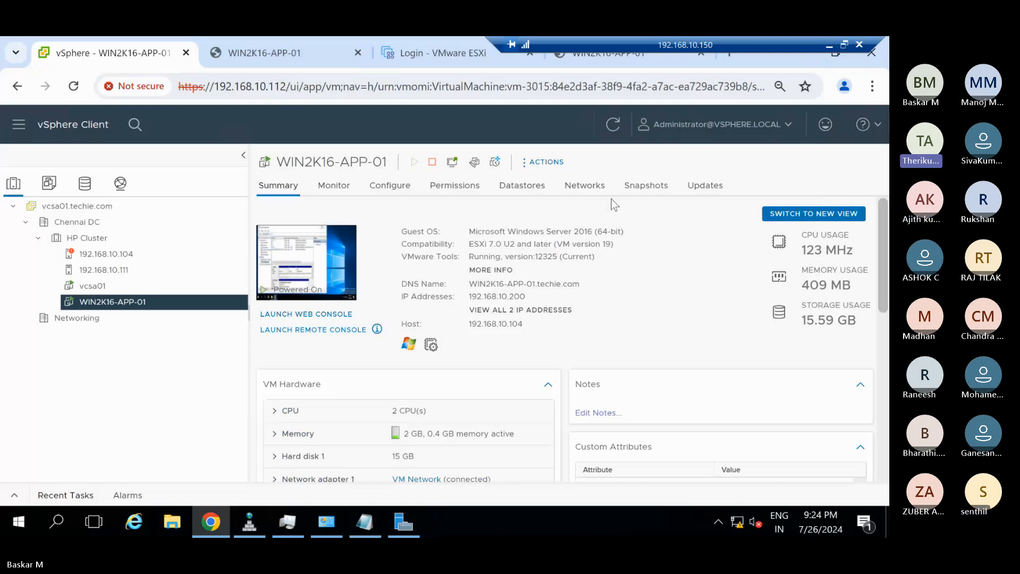
scroll(483, 371, "down", 3)
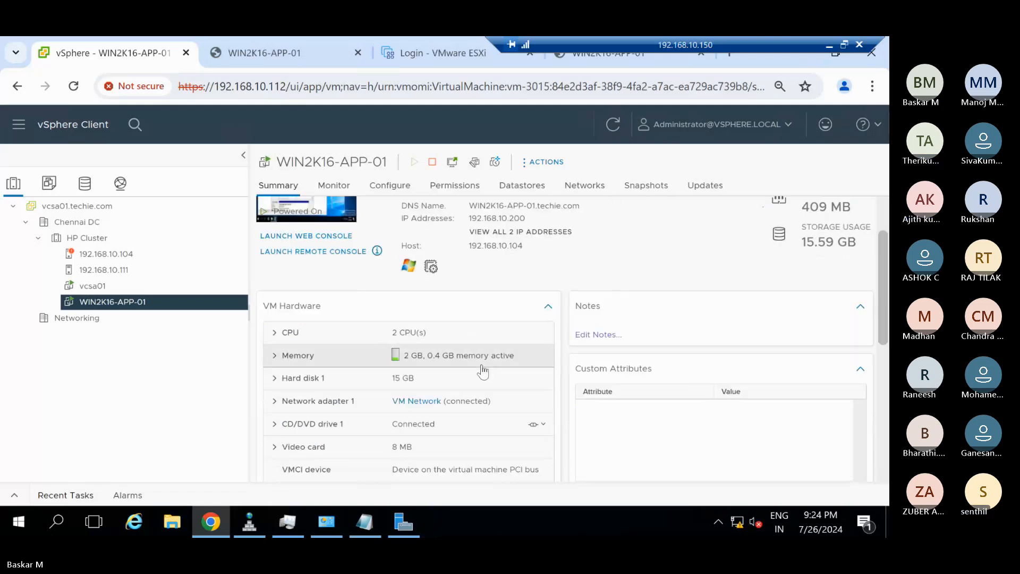
scroll(476, 369, "up", 3)
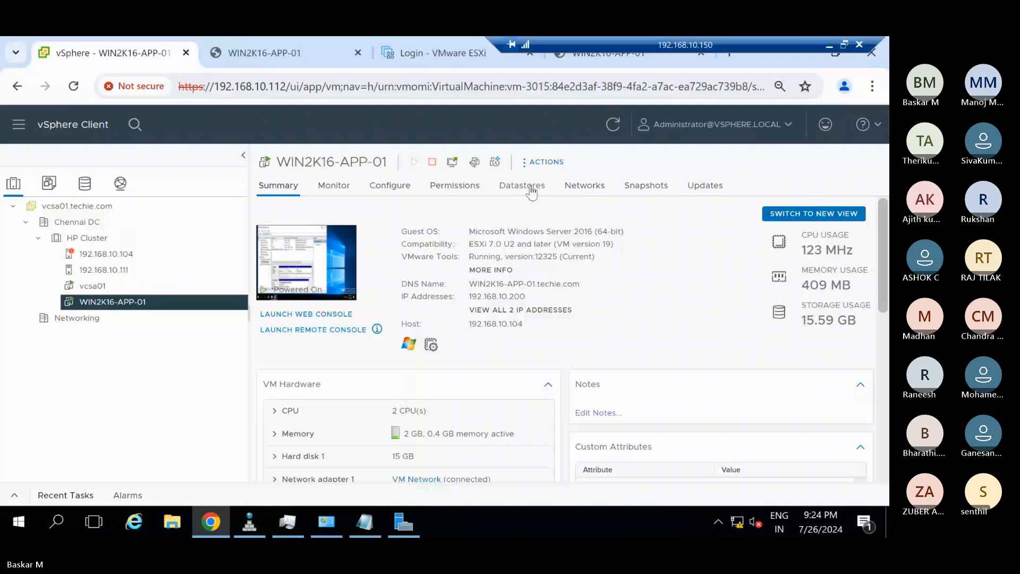
left_click(531, 191)
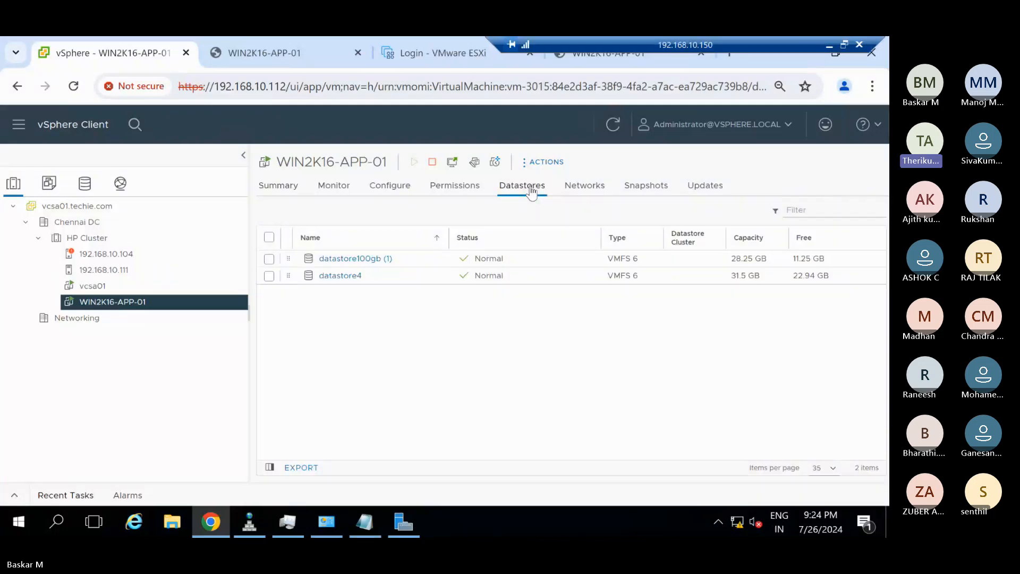
Expand Hard disk 1 in the WIN2K16-APP-01 hardware summary and examine its capacity, provisioning type and datastore location
left_click(274, 192)
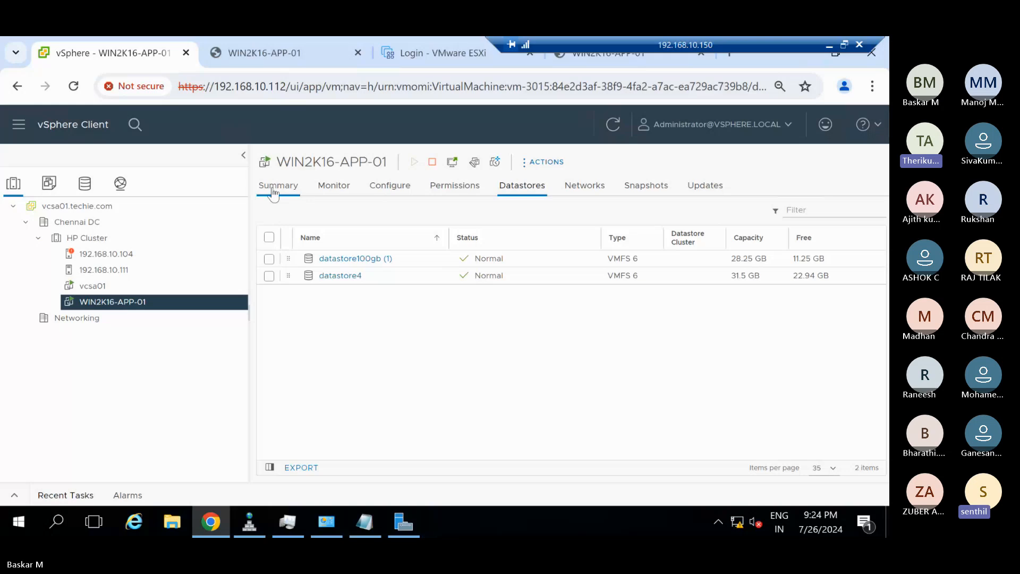
scroll(329, 403, "down", 1)
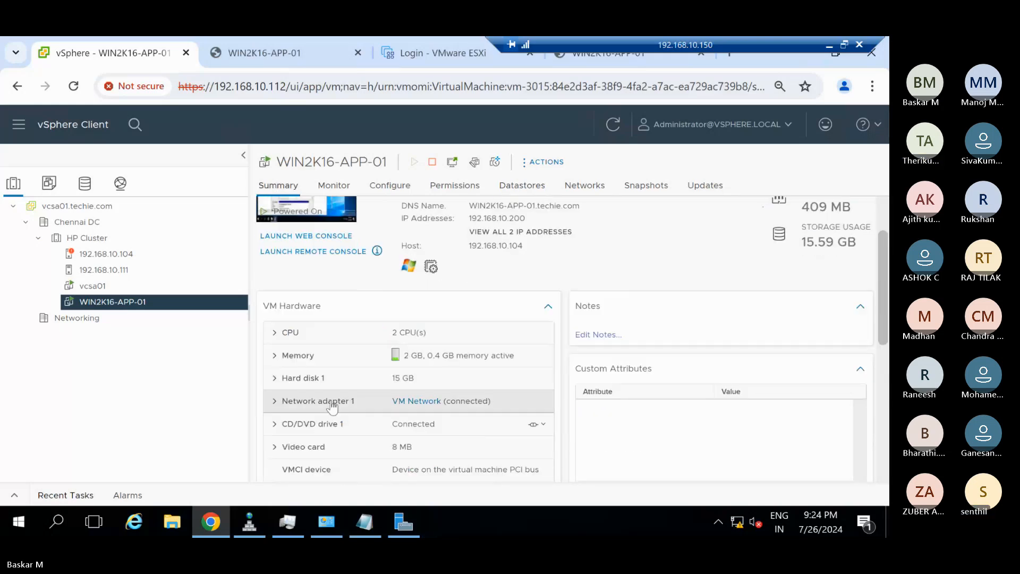
left_click(277, 380)
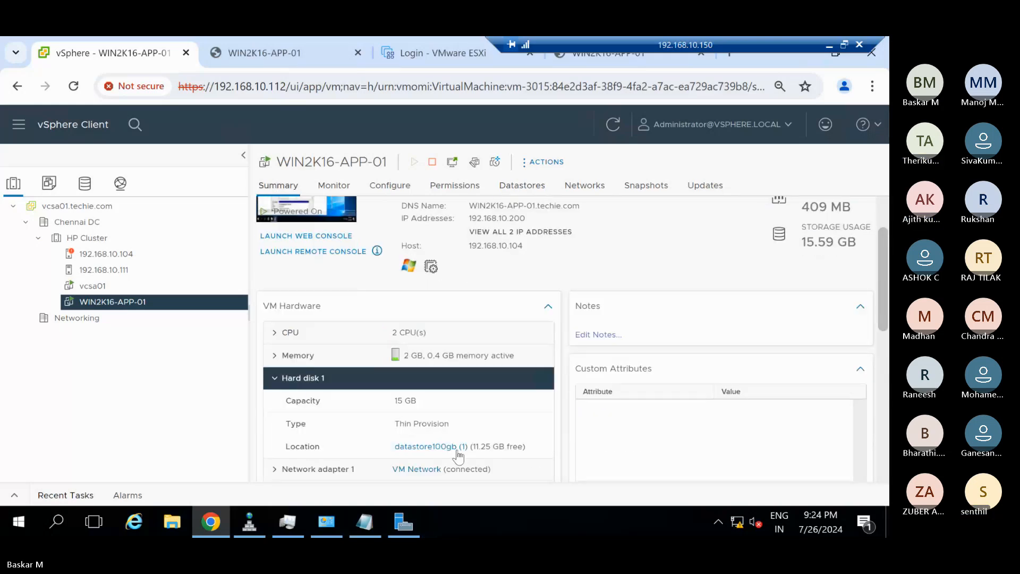
scroll(478, 464, "down", 1)
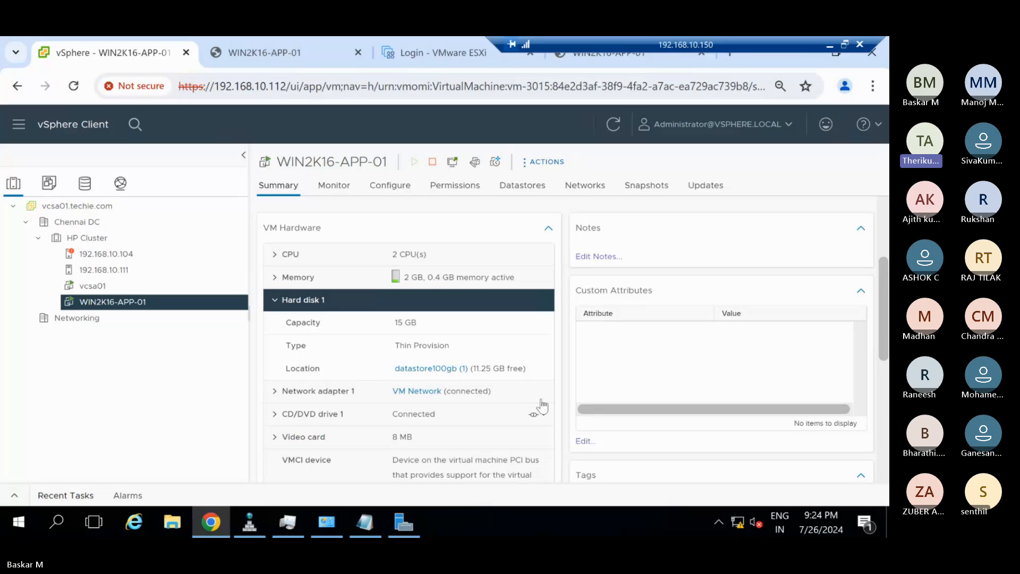
left_click_drag(538, 371, 393, 368)
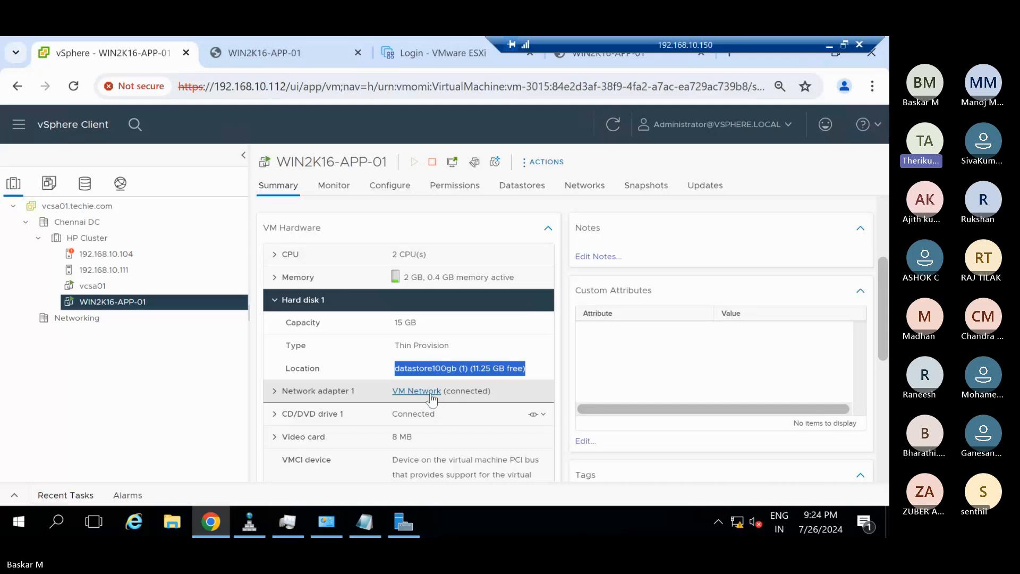
scroll(422, 396, "down", 2)
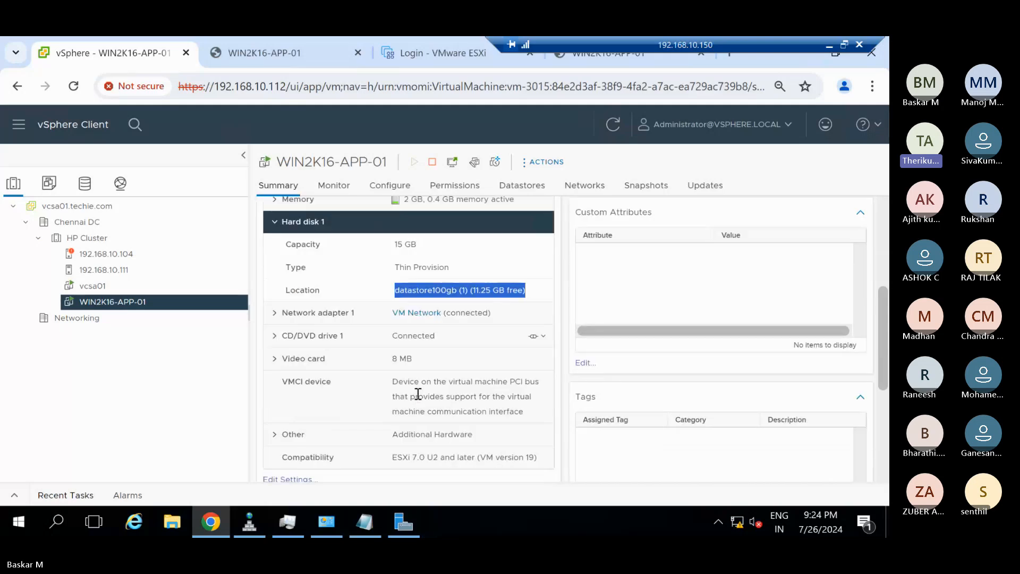
scroll(419, 398, "up", 2)
scroll(418, 394, "up", 2)
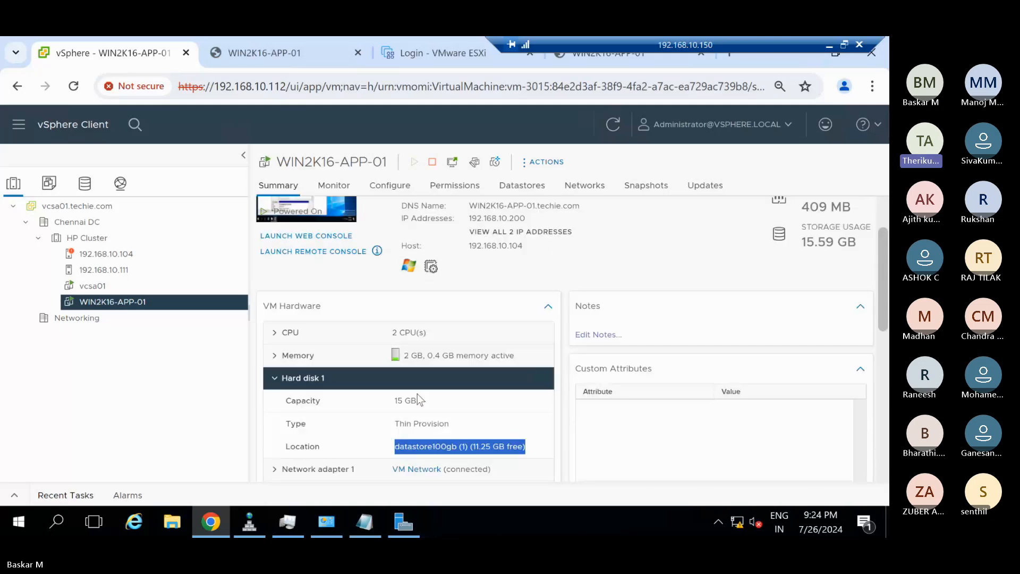
scroll(416, 393, "down", 2)
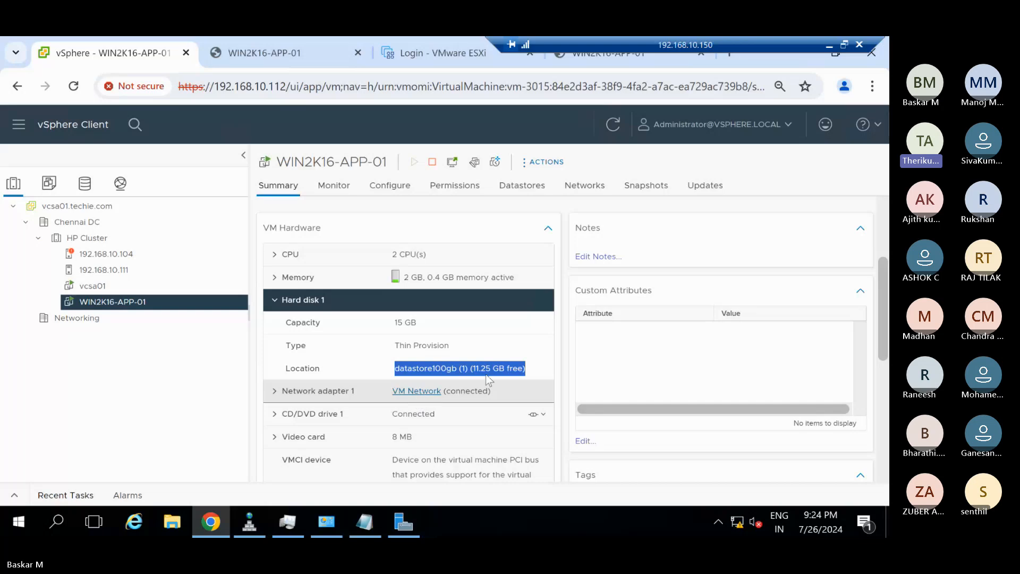
left_click(531, 371)
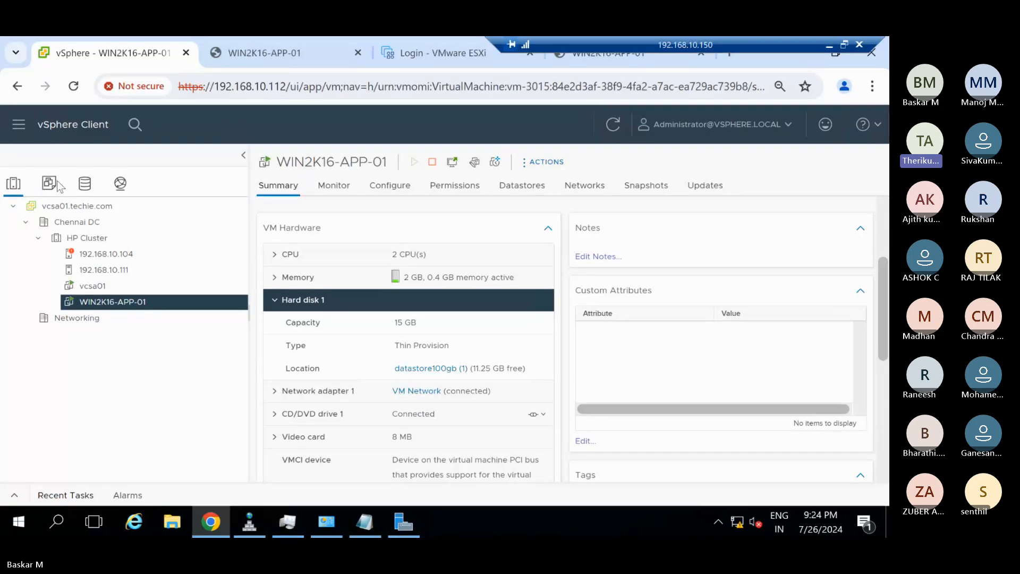
Compare the free space of datastore100gb (1) on its own summary and in the VM's datastore list
left_click(530, 187)
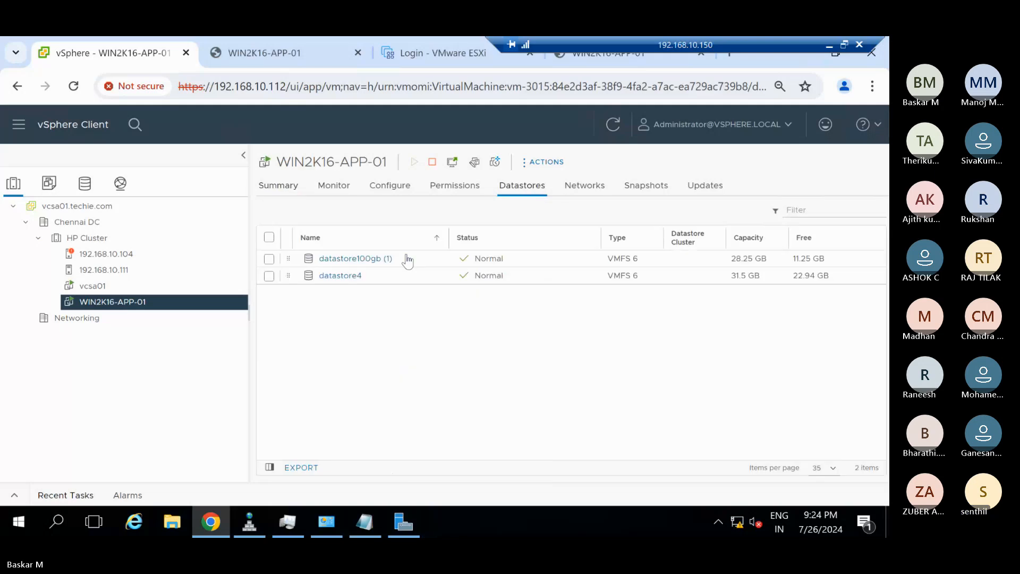
left_click(382, 260)
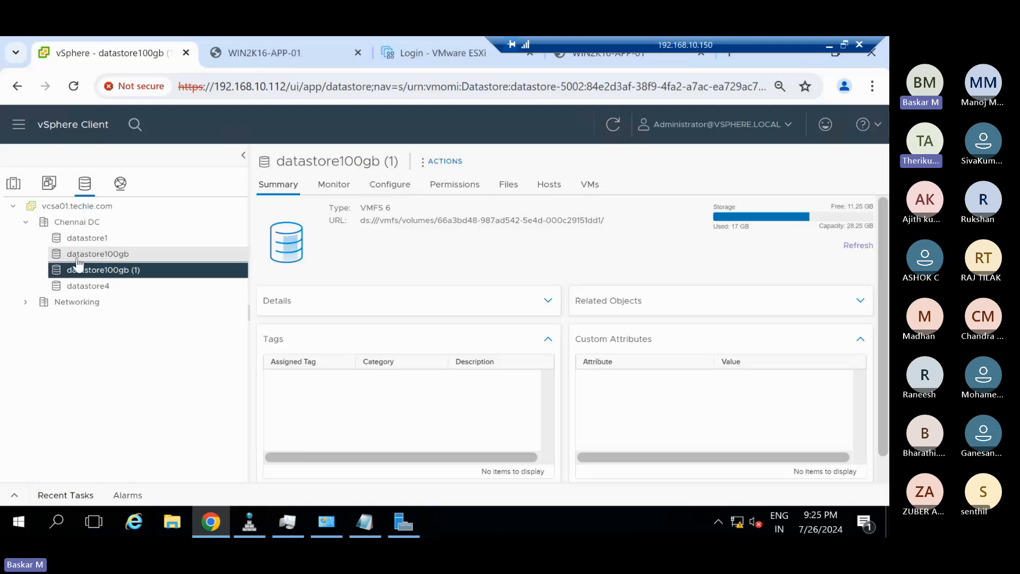
left_click(13, 183)
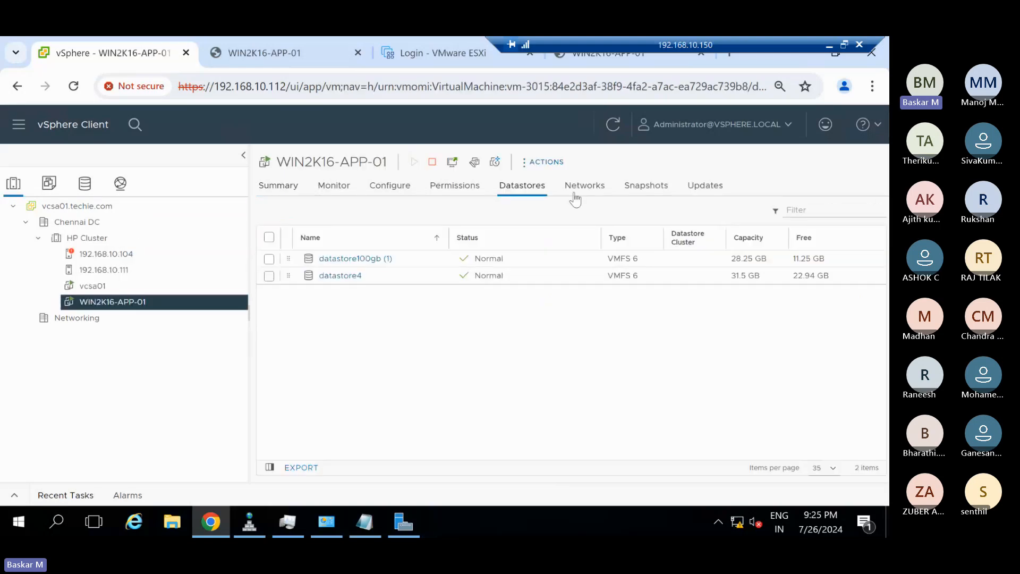
mouse_move(793, 259)
left_mouse_down()
mouse_move(813, 259)
mouse_move(795, 260)
left_mouse_up()
left_click(803, 333)
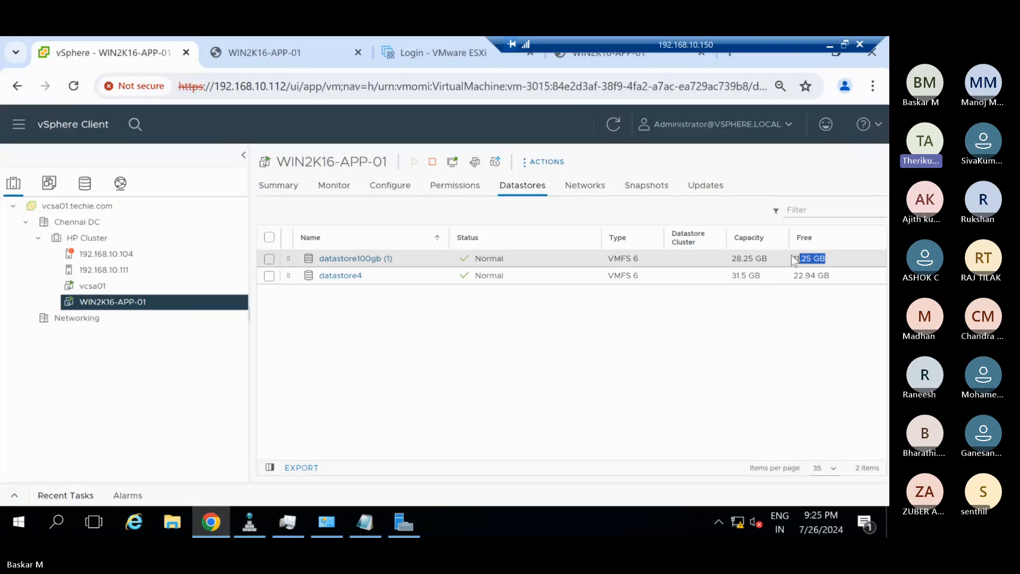
Expand Hard disk 1 in the VM summary again and follow its location to inspect the datastore's free space and capacity
left_click(286, 197)
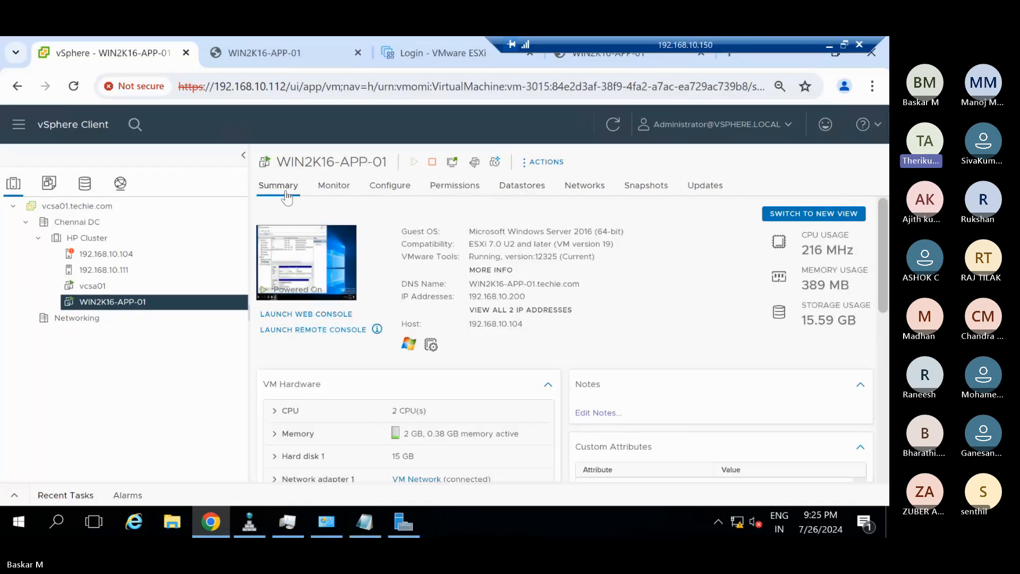
scroll(457, 303, "down", 3)
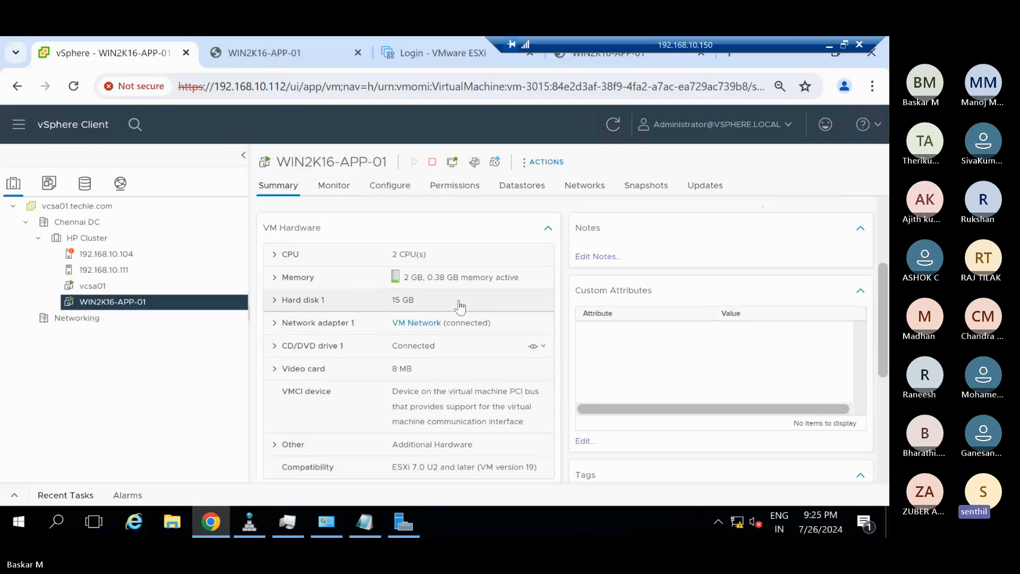
left_click(274, 300)
left_click_drag(518, 368, 475, 368)
left_click(432, 368)
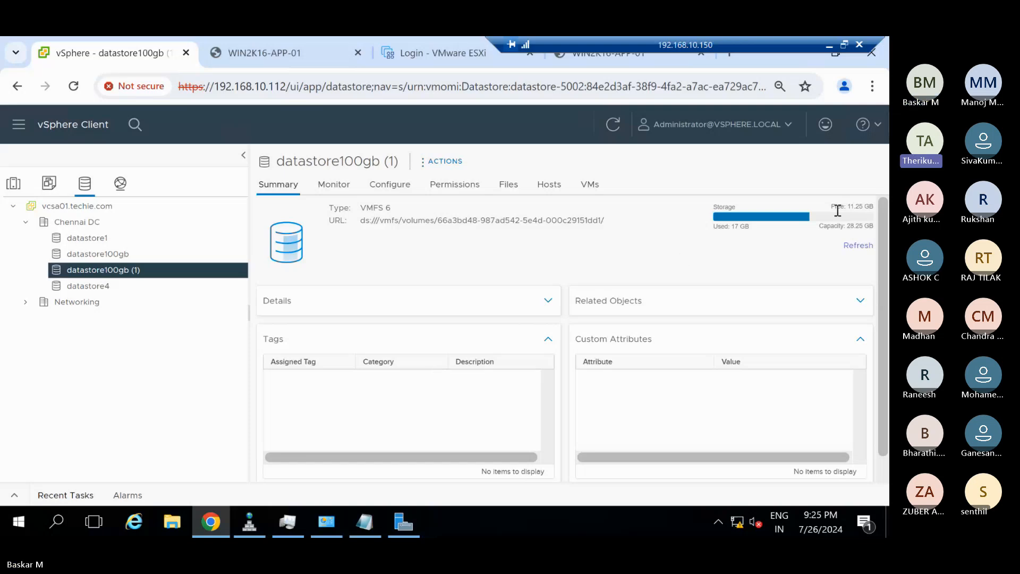
left_click_drag(832, 206, 836, 225)
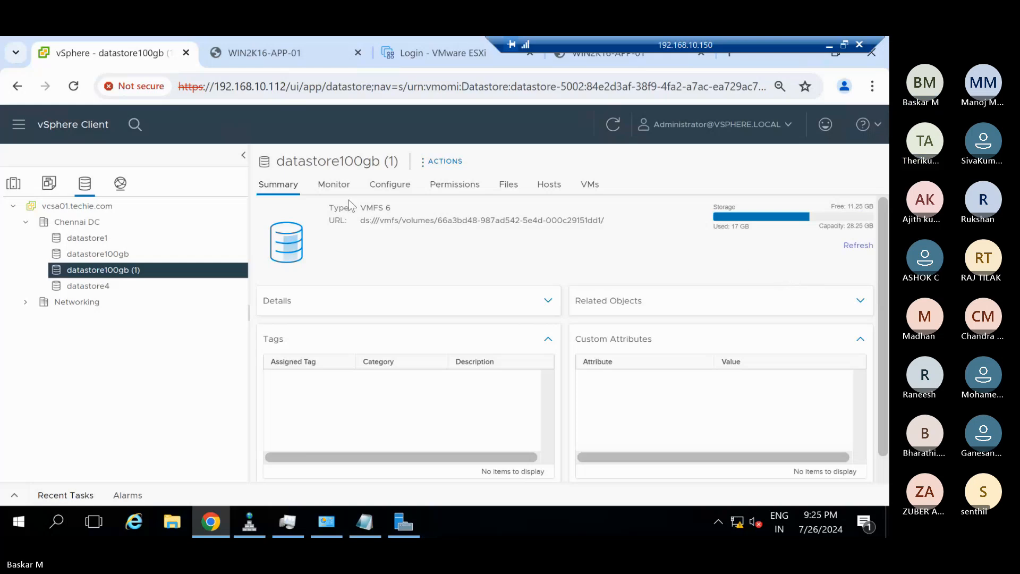
Add a new 5 GB hard disk in the hardware settings of the WIN2K16-APP-01 virtual machine
left_click(8, 187)
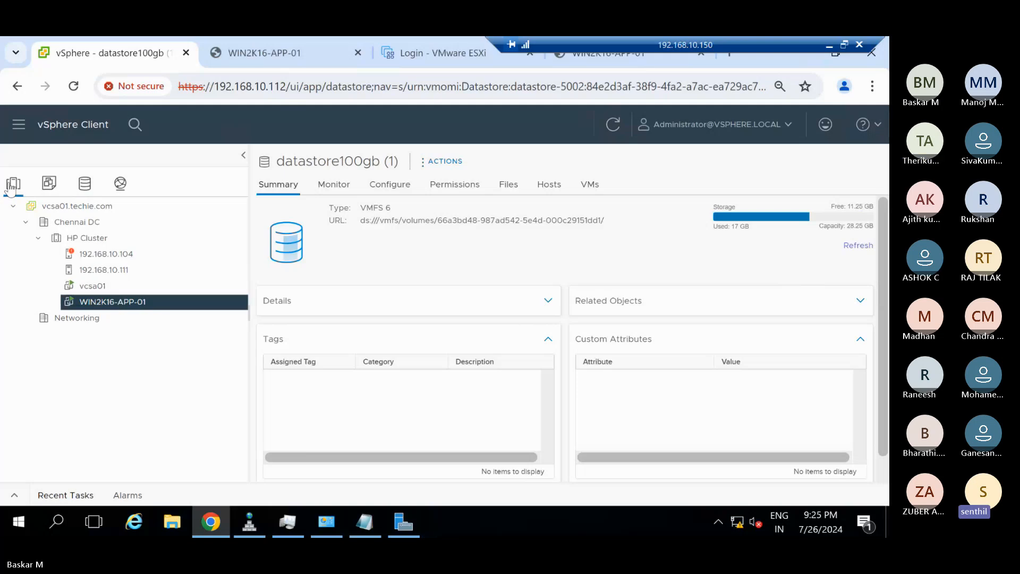
right_click(124, 307)
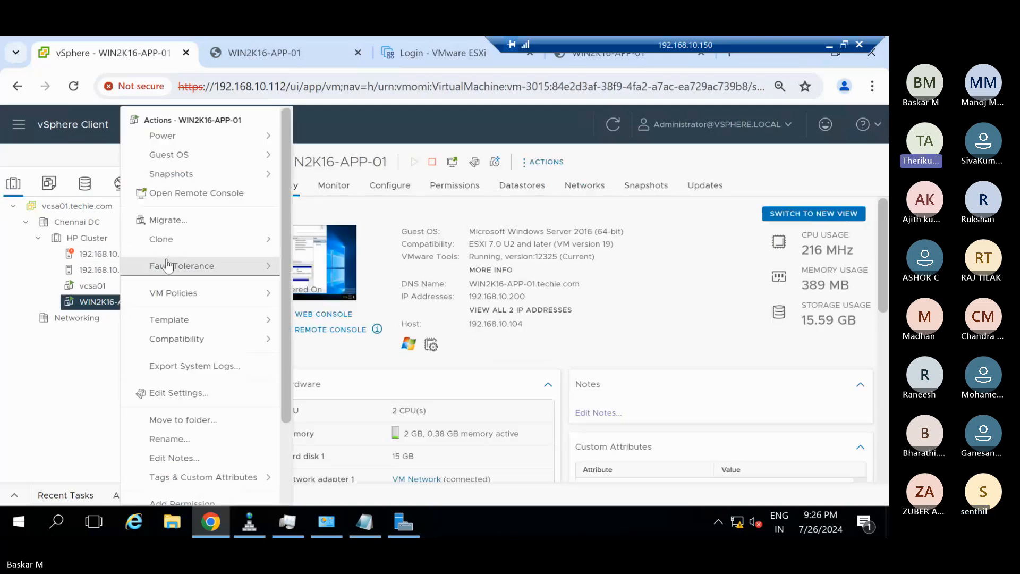
left_click(190, 395)
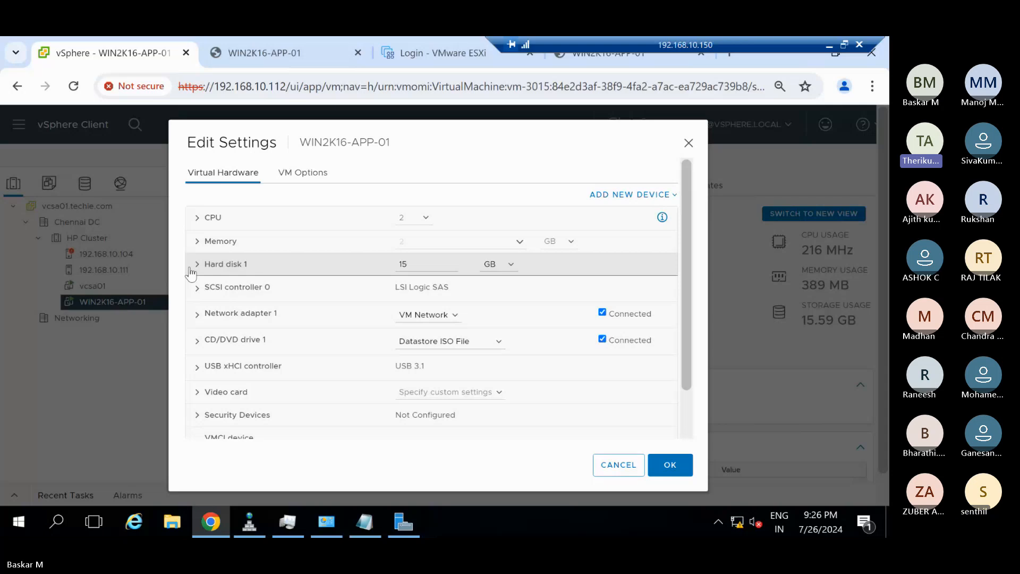
left_click(675, 195)
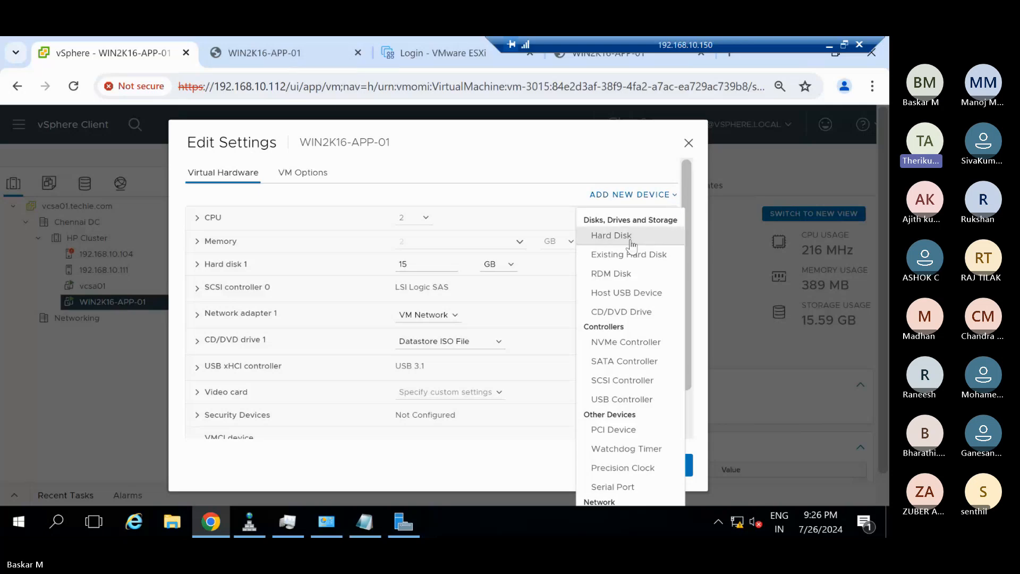
left_click(611, 236)
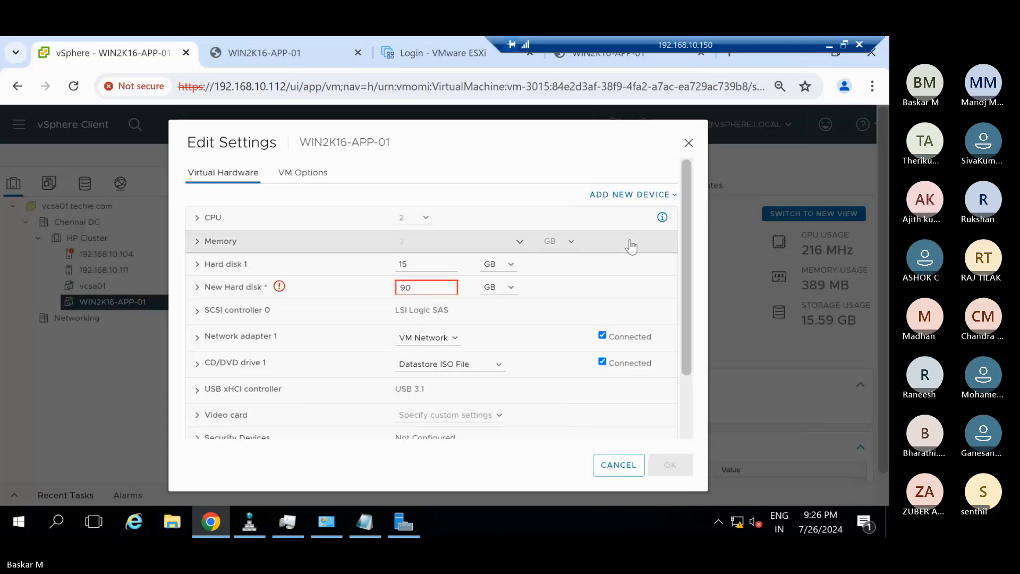
left_click(393, 288)
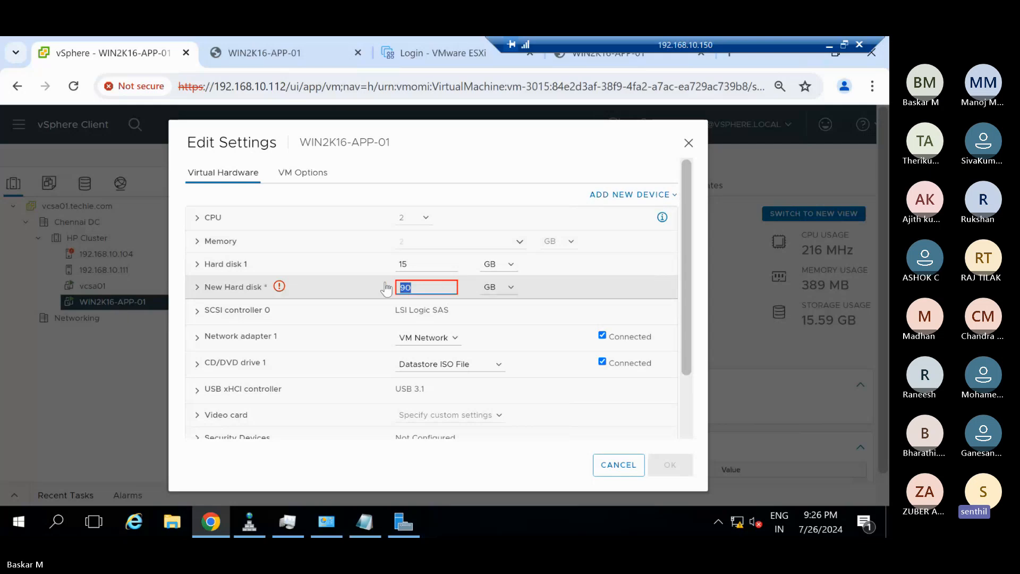
mouse_move(424, 290)
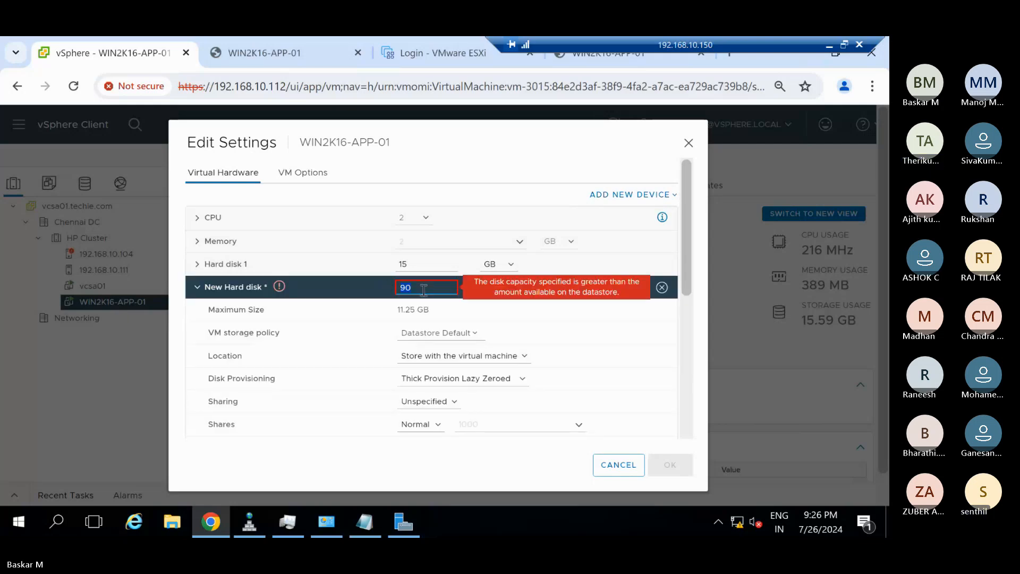
type("5")
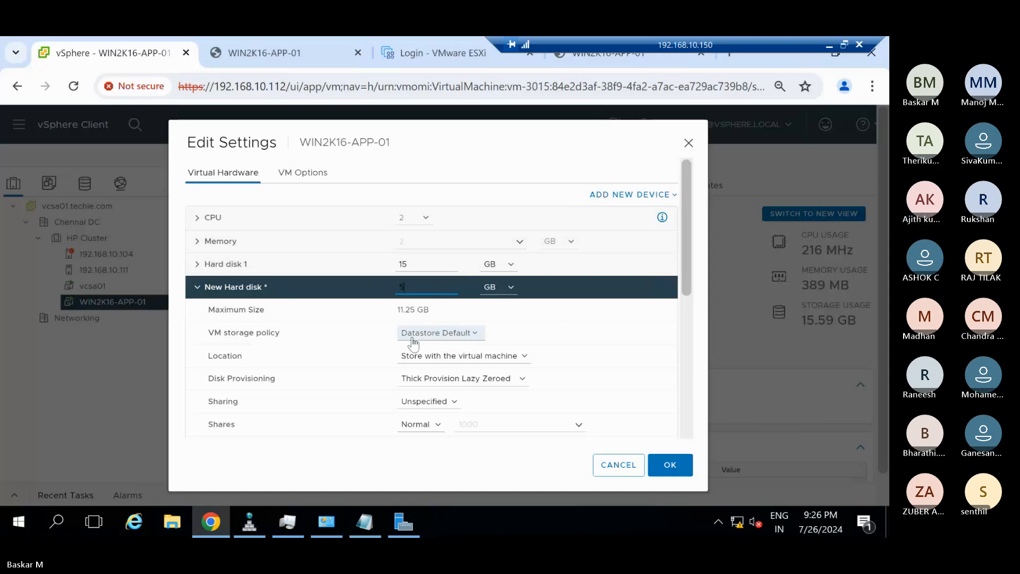
Set the new 5 GB hard disk's provisioning to Thin Provision and review its remaining options
left_click(431, 379)
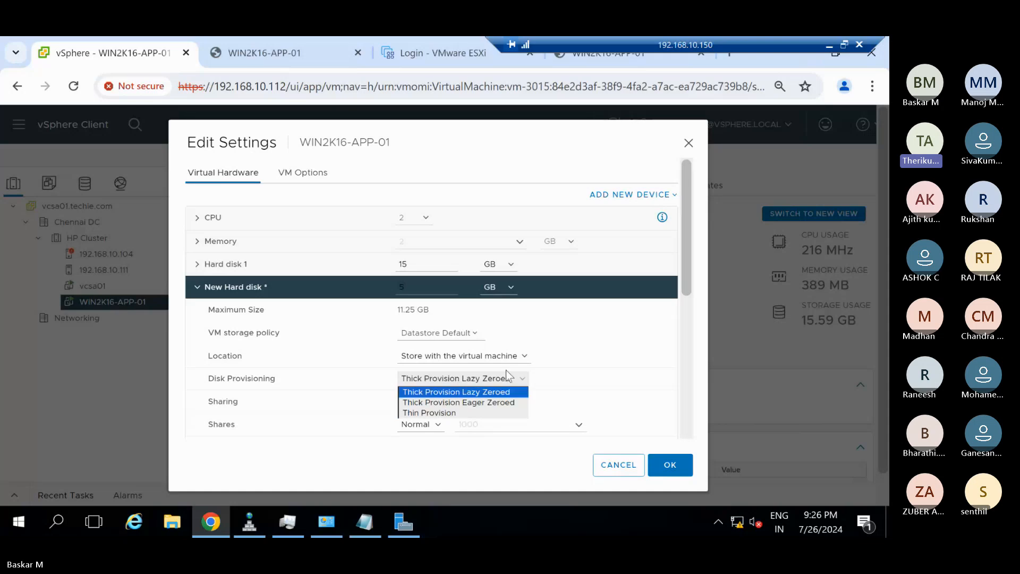
left_click(448, 413)
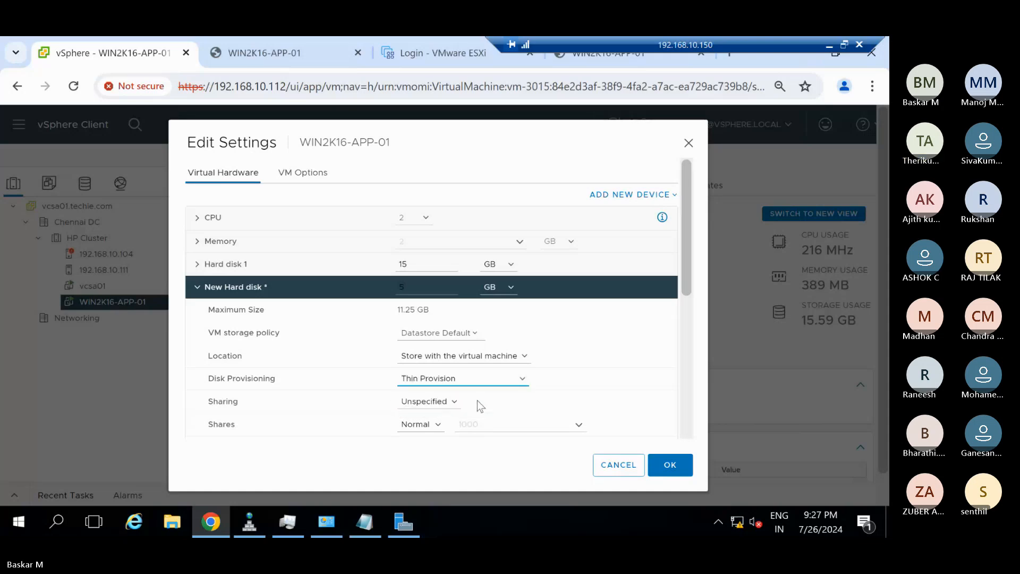
scroll(585, 349, "down", 2)
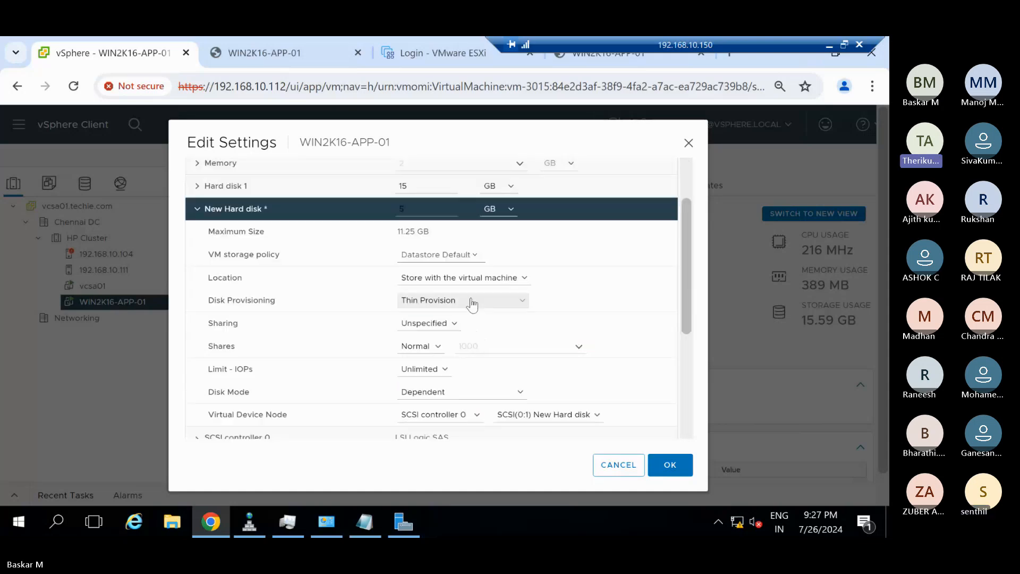
scroll(588, 288, "up", 2)
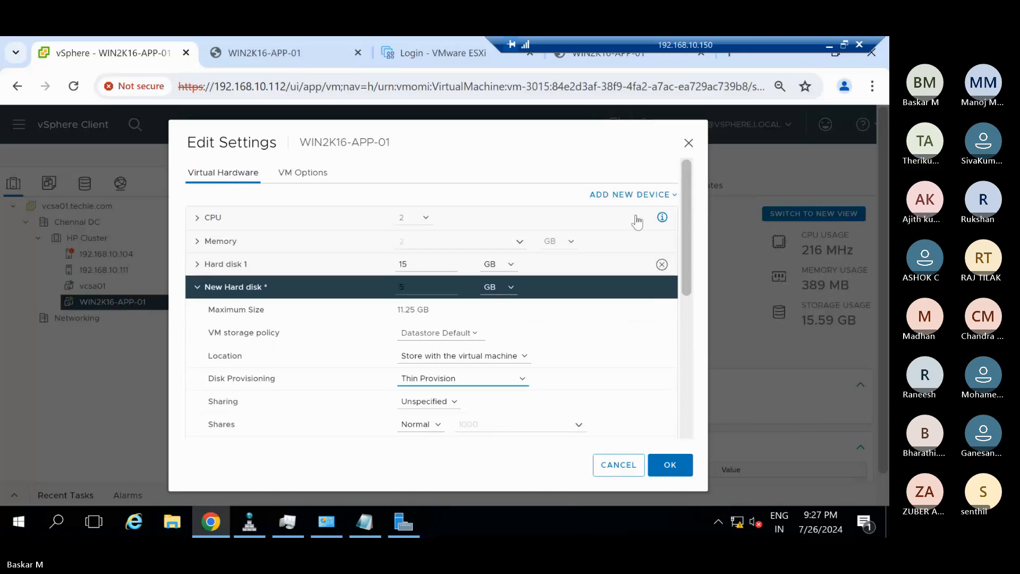
Add a second new hard disk of 3 GB with Thin Provision and save the virtual machine settings
left_click(636, 196)
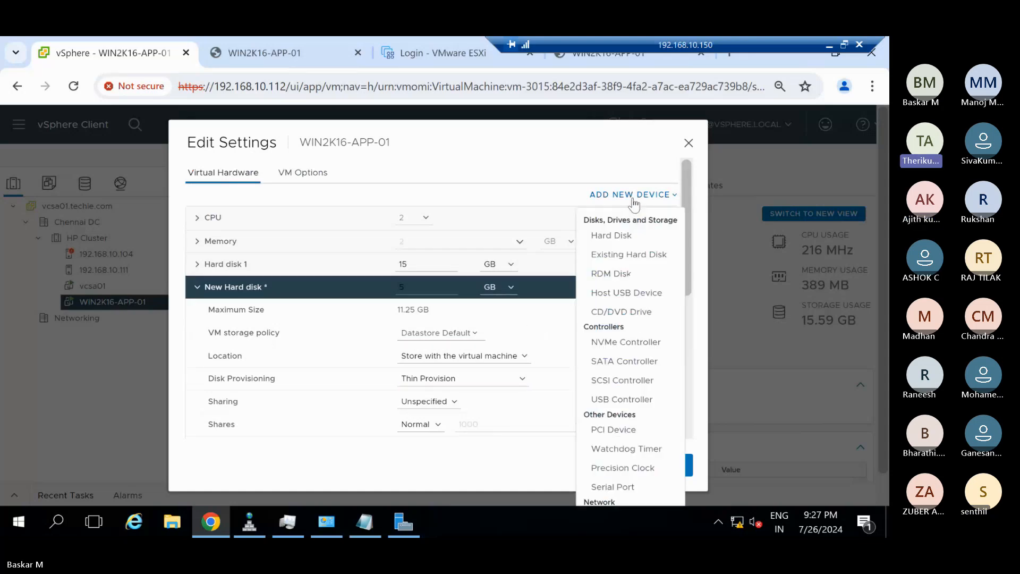
left_click(621, 234)
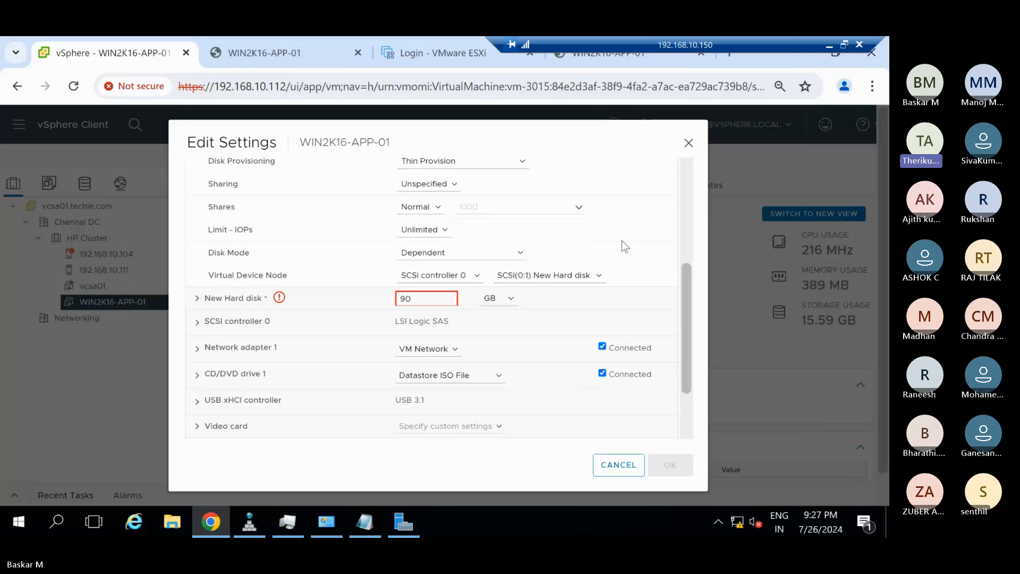
scroll(557, 252, "up", 1)
scroll(489, 288, "down", 1)
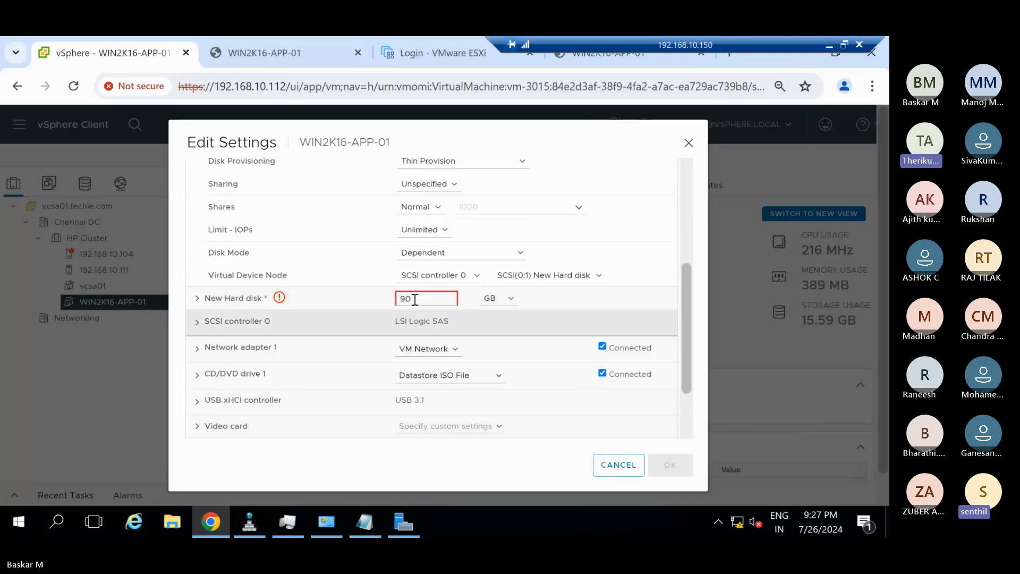
left_click(383, 296)
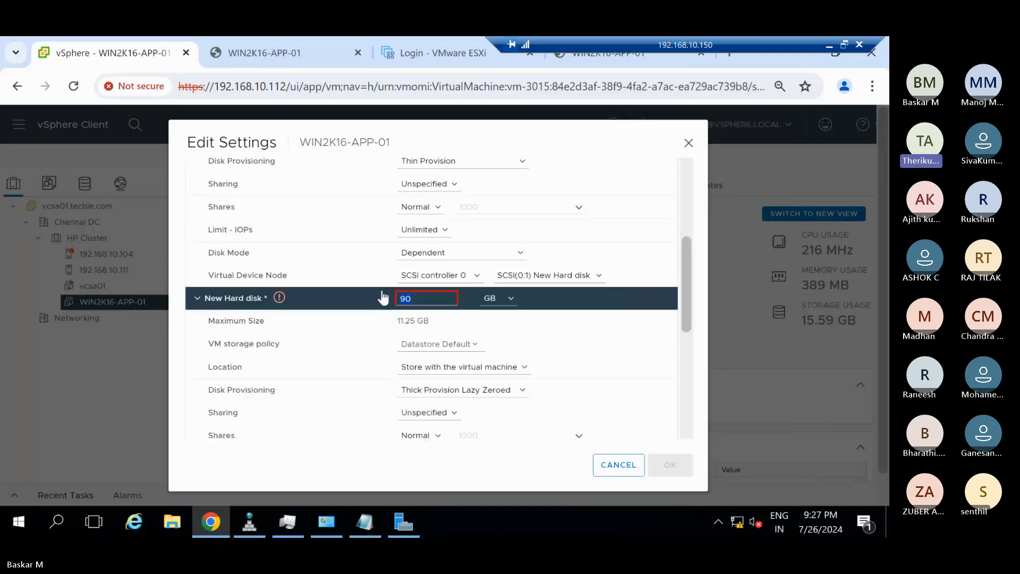
type("3")
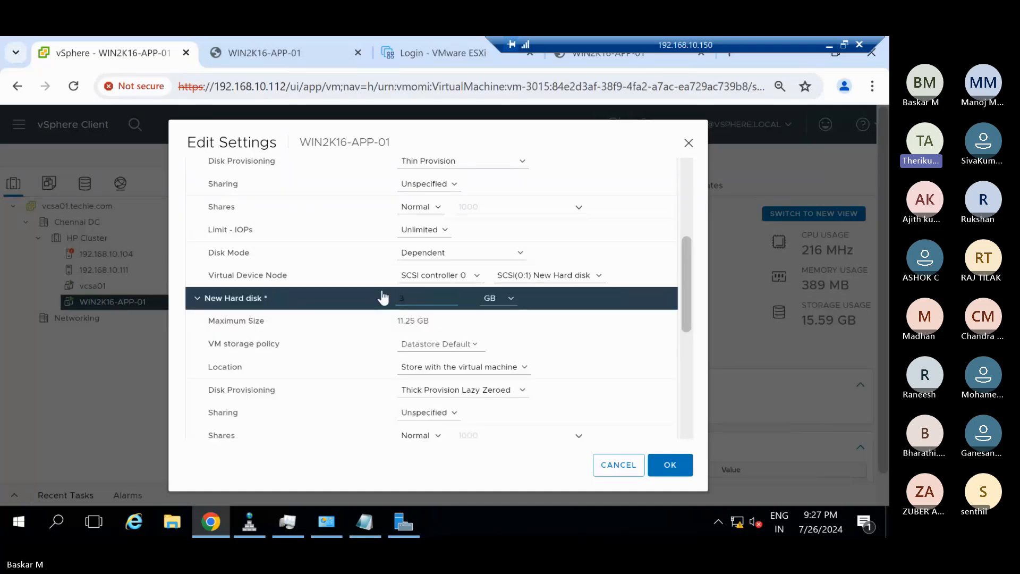
left_click(480, 391)
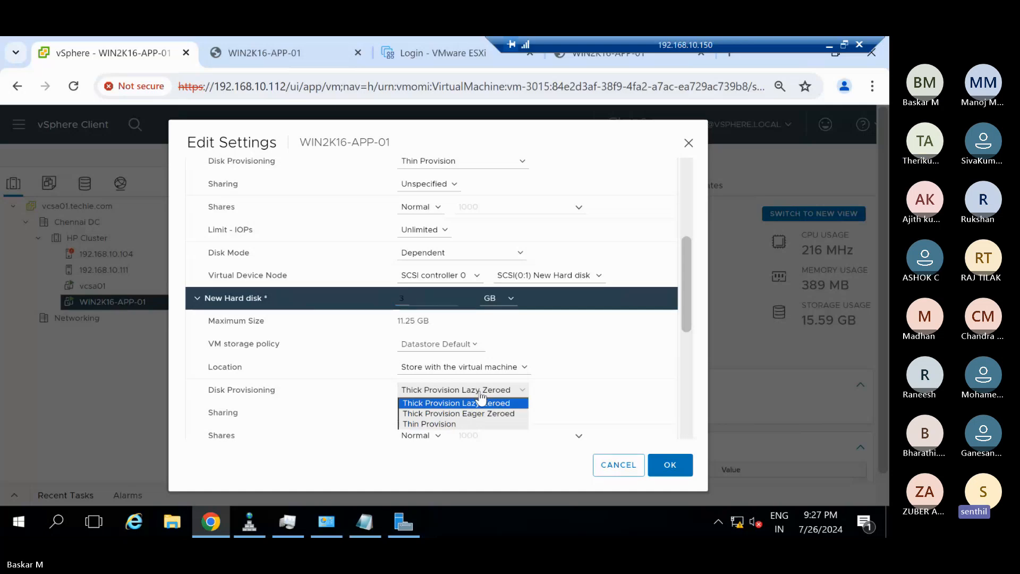
left_click(457, 423)
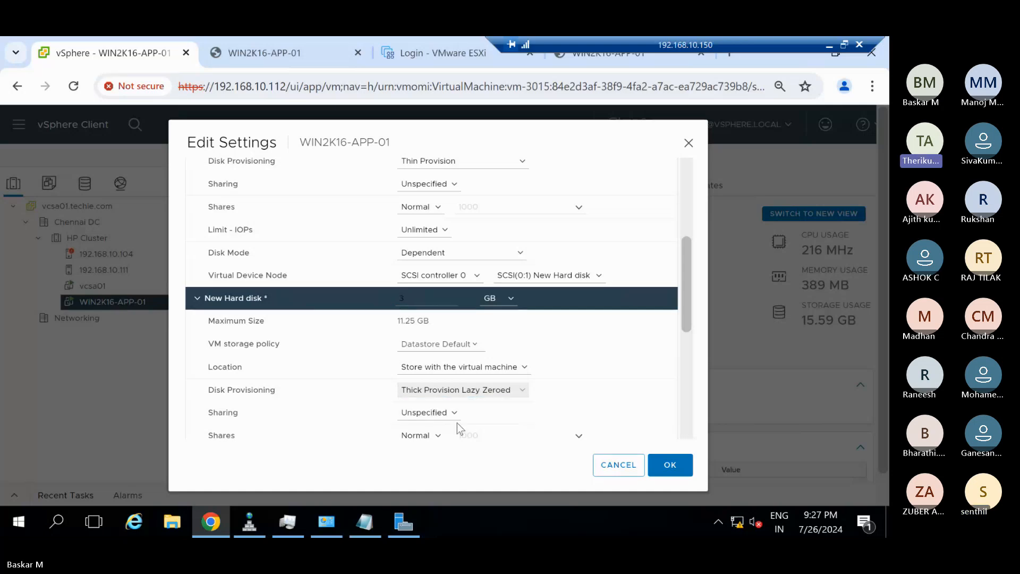
left_click(669, 470)
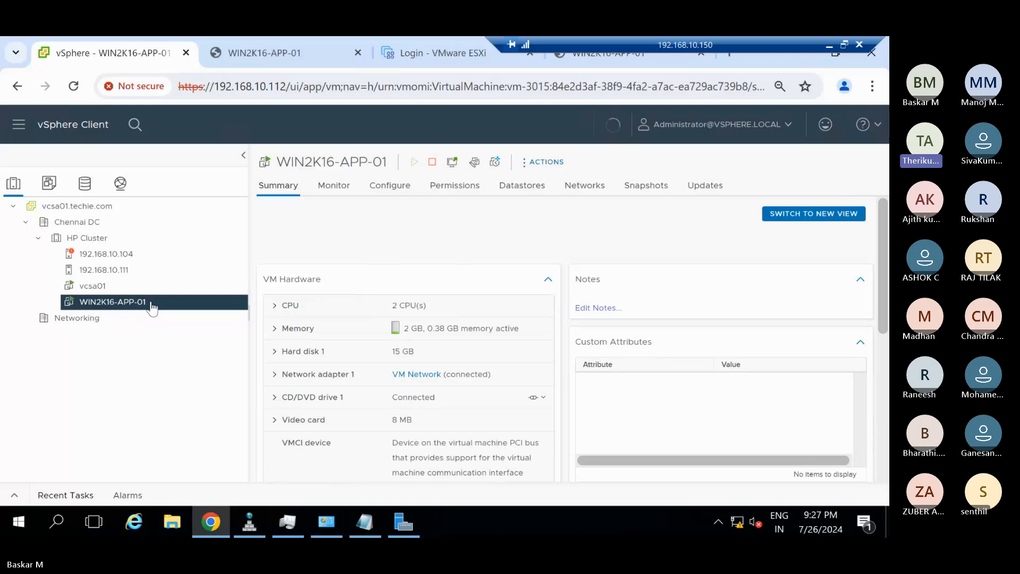
Reopen the WIN2K16-APP-01 hardware settings to check the added hard disks, and close them again
right_click(152, 308)
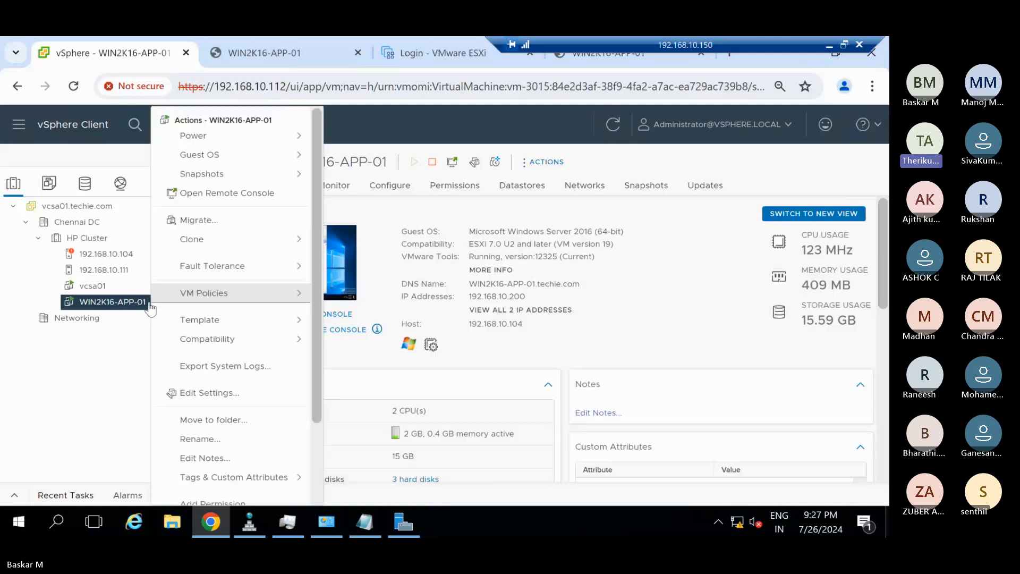
left_click(203, 403)
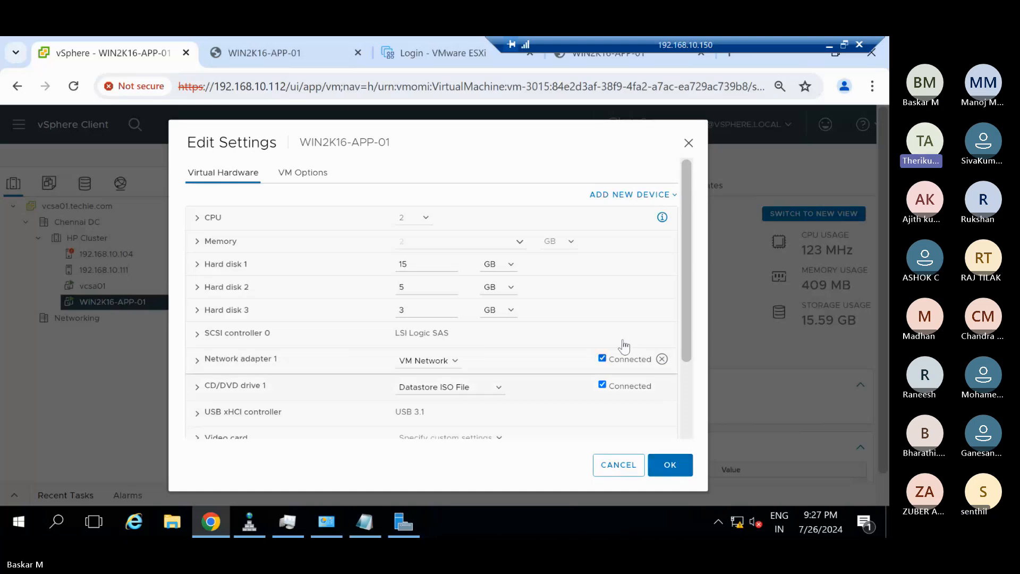
left_click(670, 467)
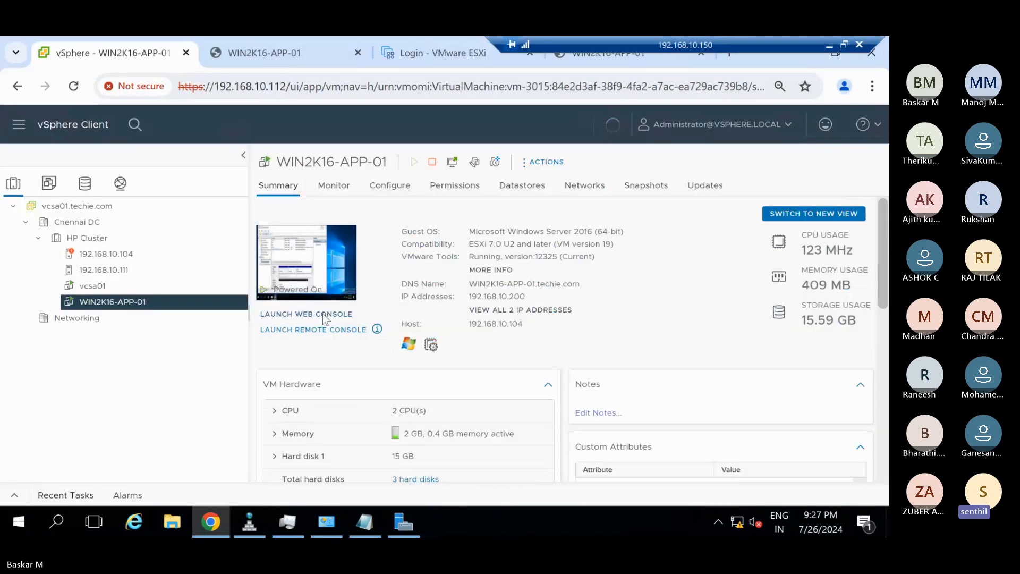
Launch the WIN2K16-APP-01 web console and close the Computer Management window open on its desktop
left_click(323, 314)
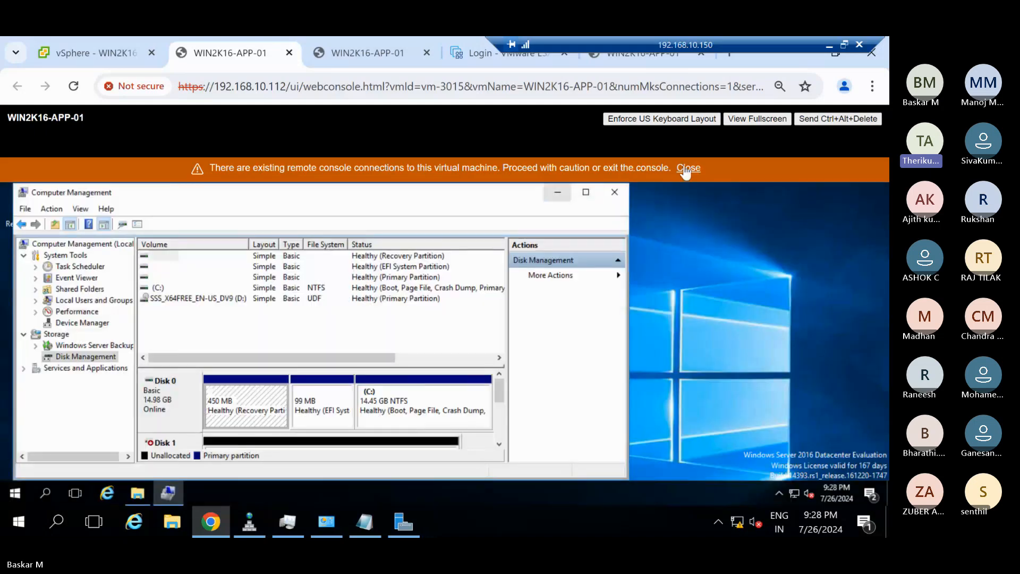
left_click(688, 168)
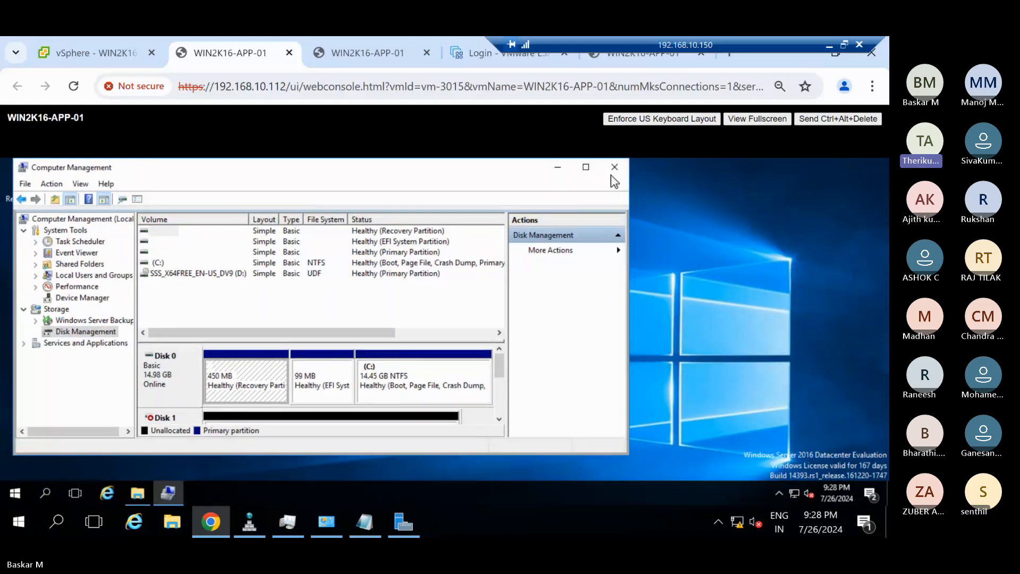
left_click(617, 168)
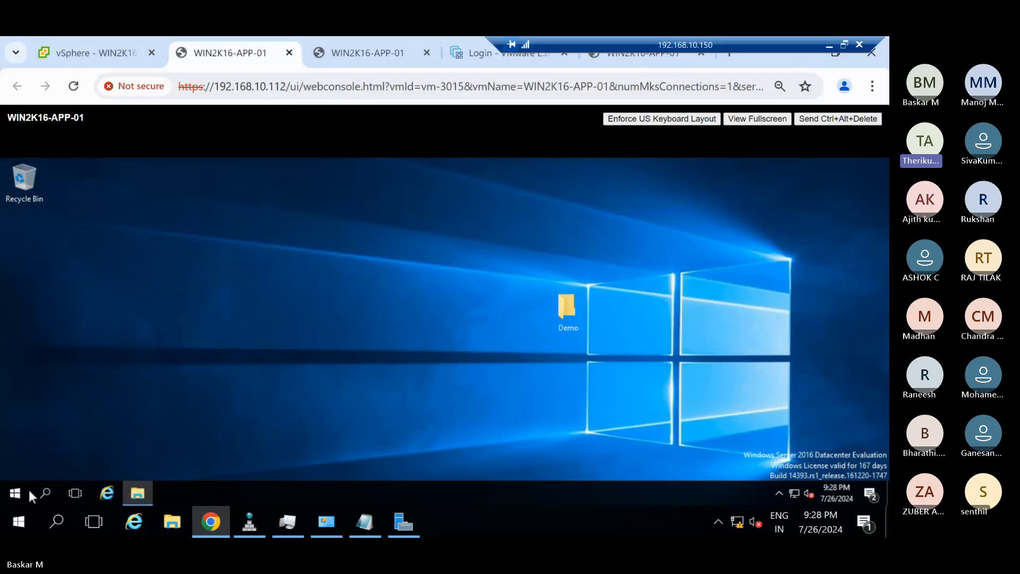
left_click(15, 493)
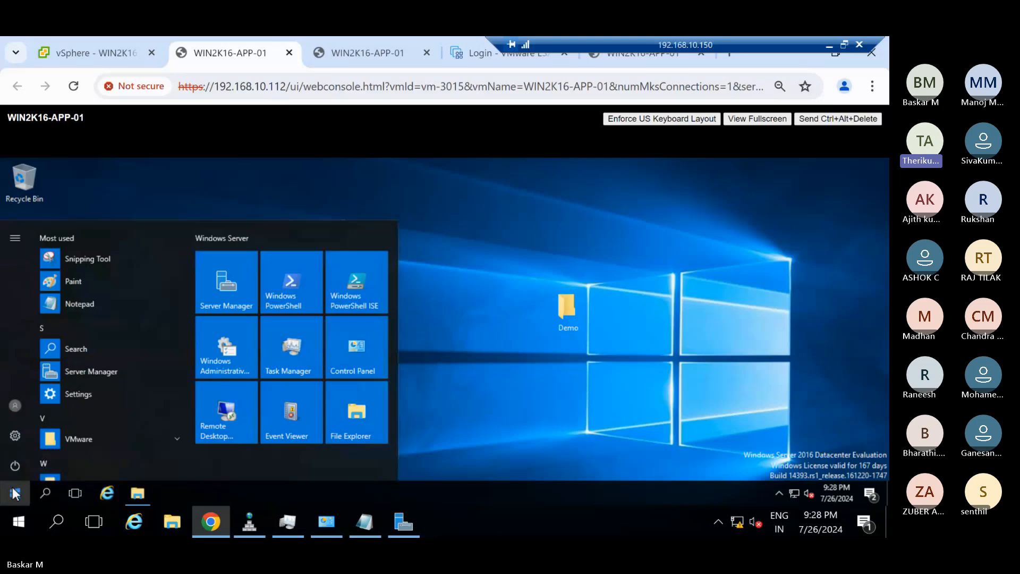
left_click(219, 294)
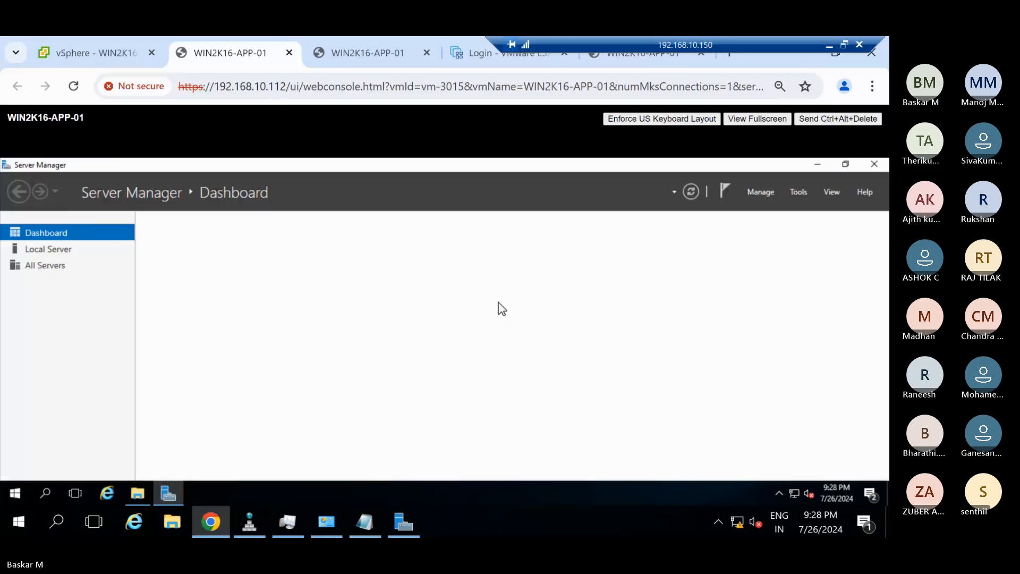
left_click(874, 164)
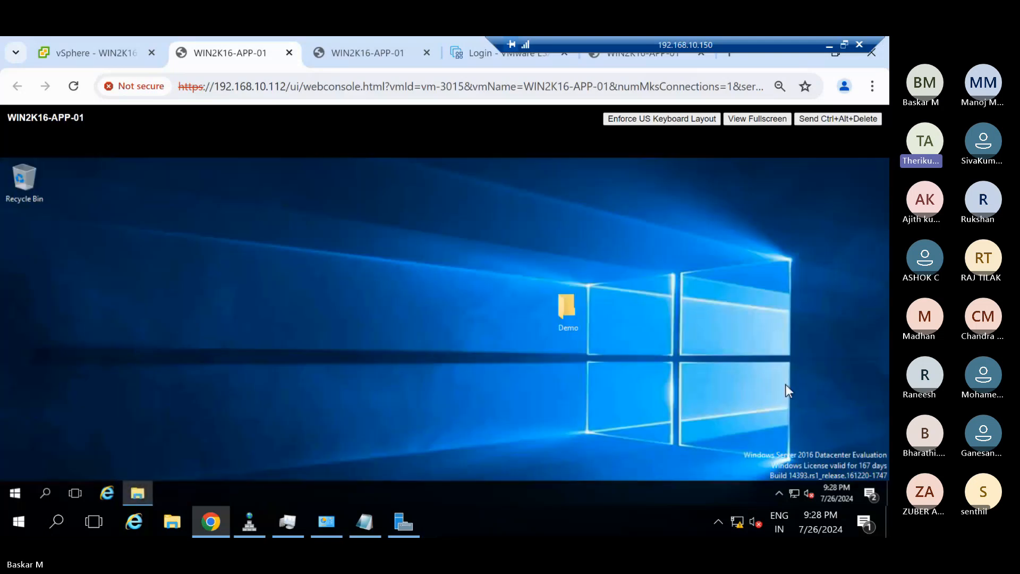
Check the IP address, gateway and DNS details of the Ethernet0 adapter inside the virtual machine
left_click(792, 496)
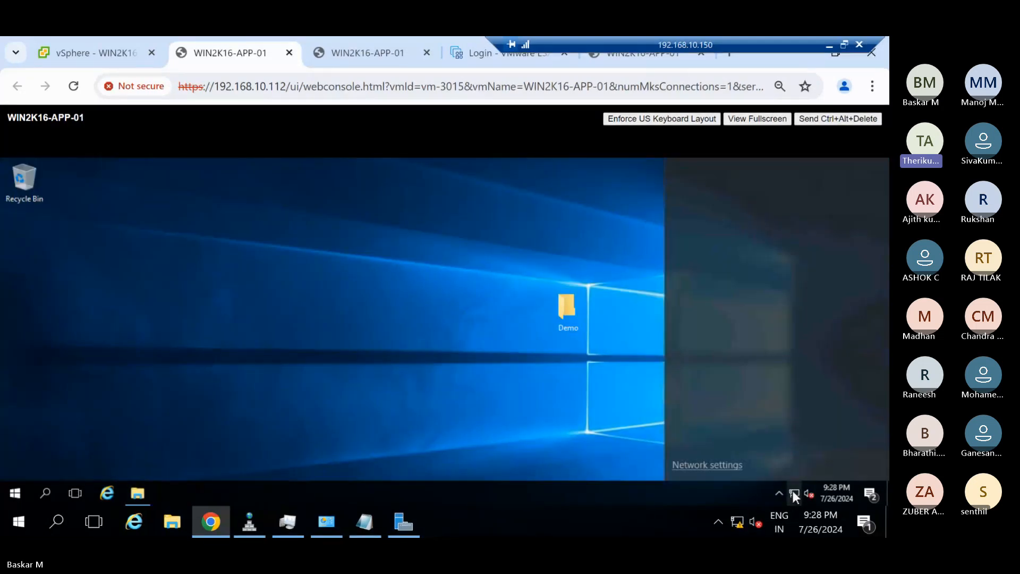
left_click(711, 465)
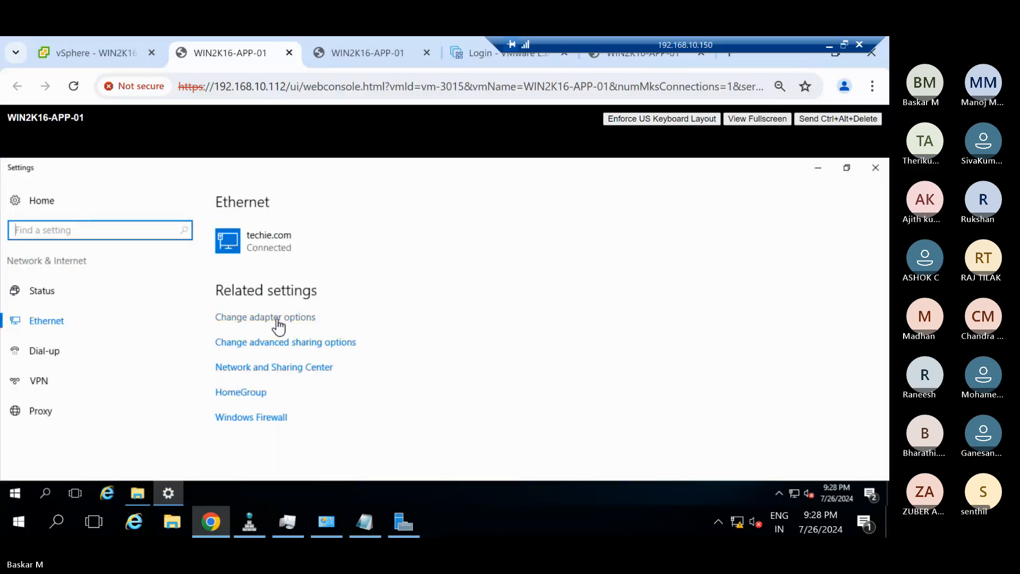
left_click(278, 318)
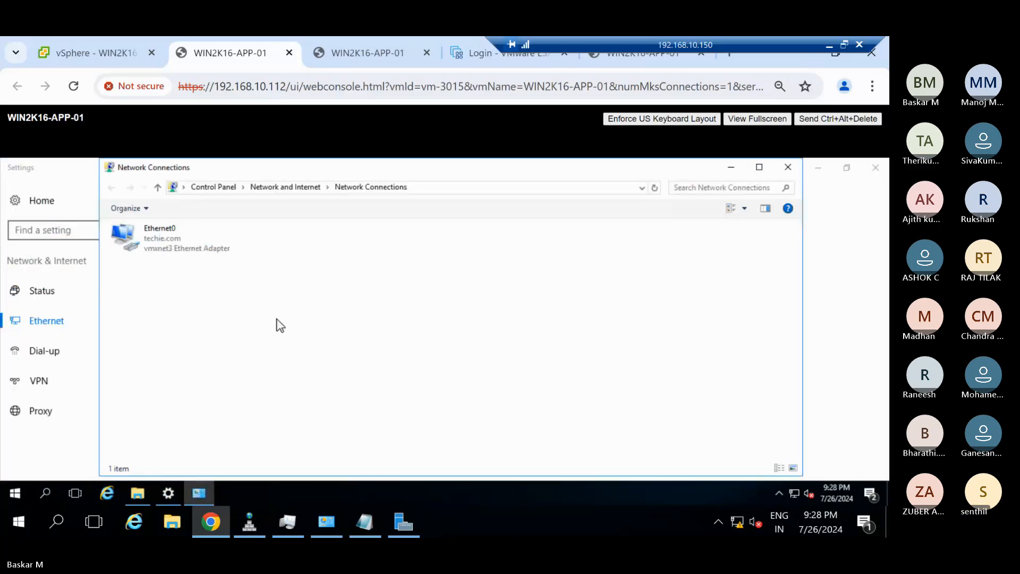
double_click(165, 244)
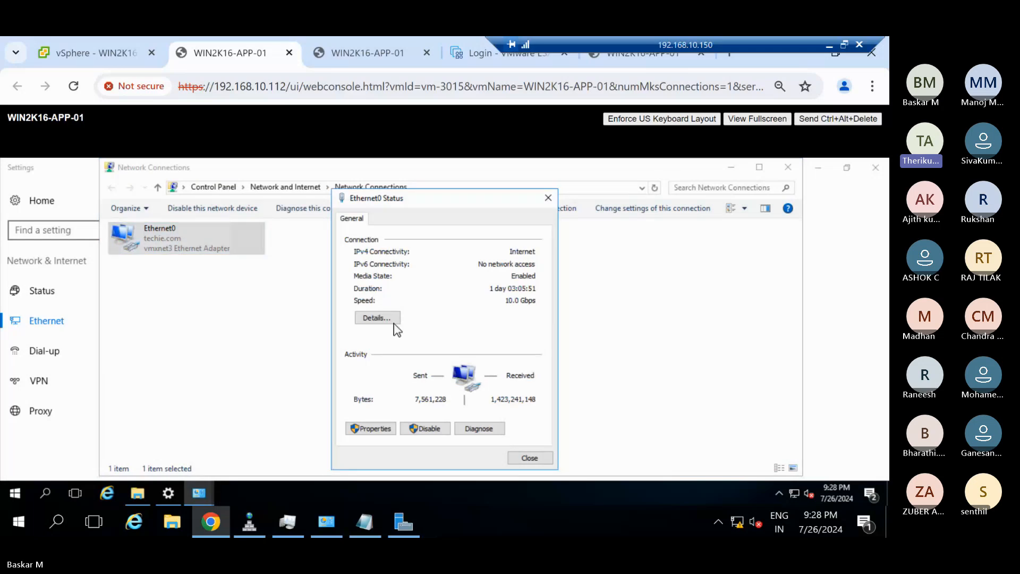
left_click(389, 318)
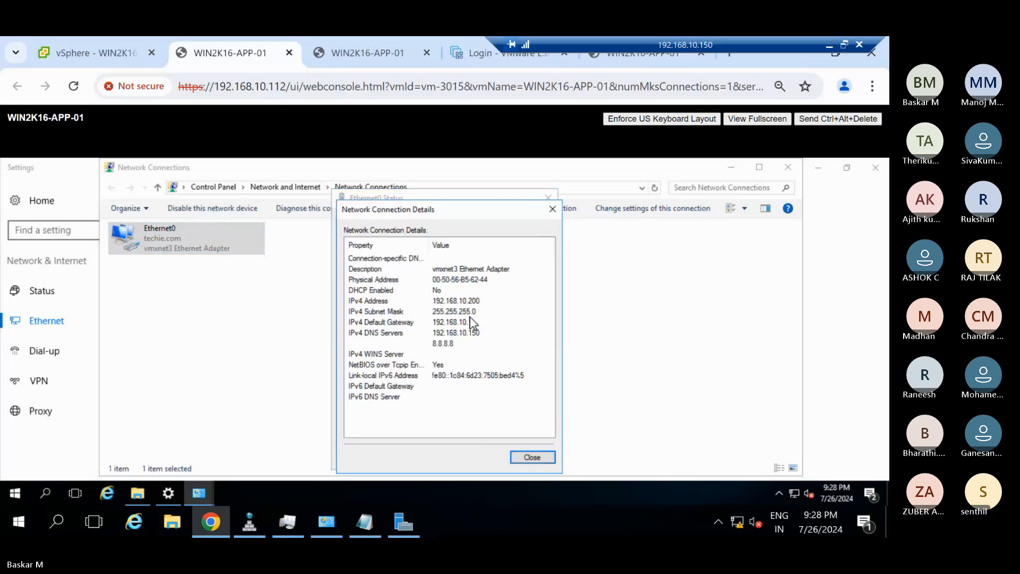
left_click(553, 210)
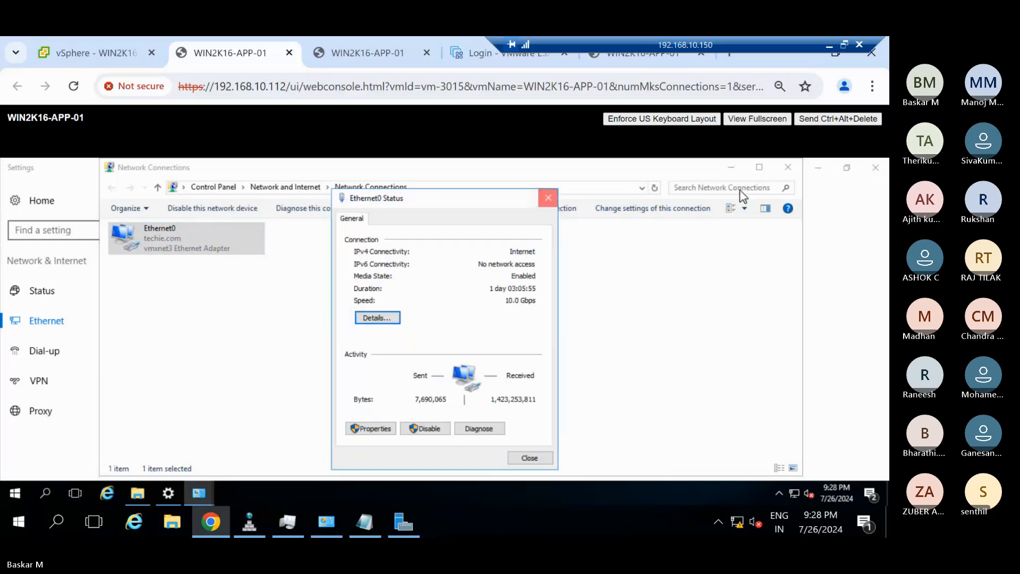
Close the Ethernet0 status window and this web console of the virtual machine
left_click(548, 197)
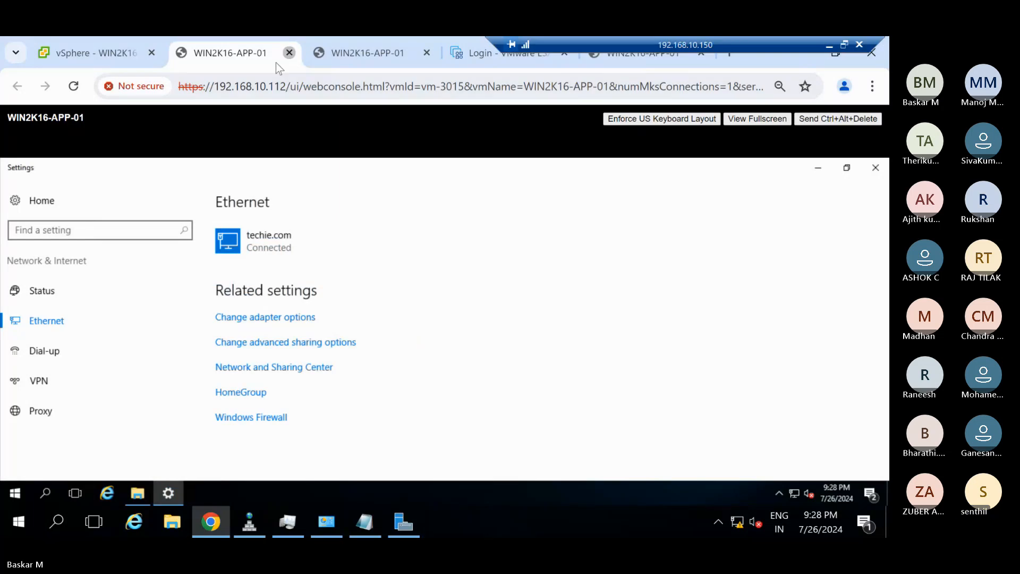
left_click(289, 53)
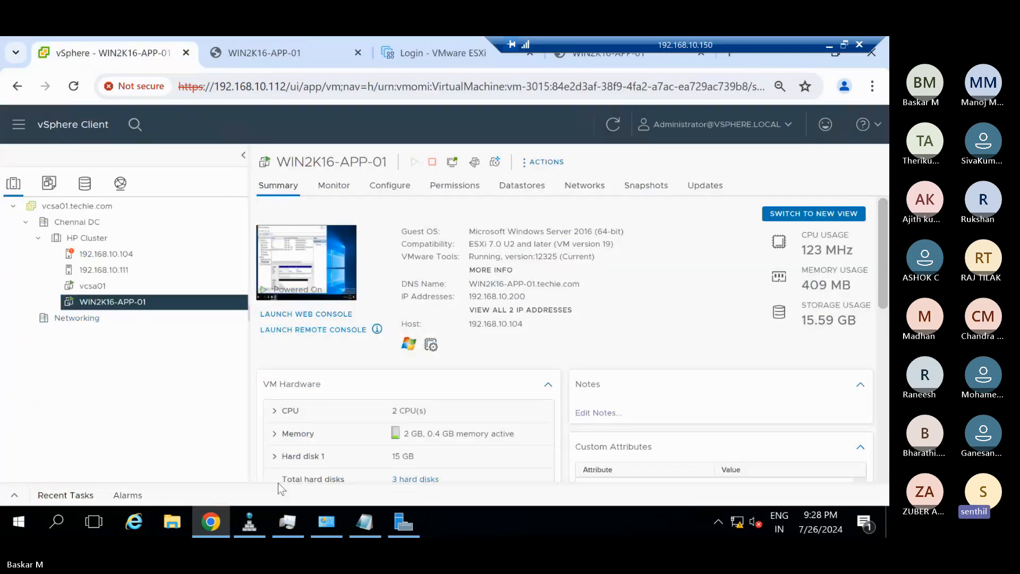
Try to connect to 192.168.10.200 with Remote Desktop by running mstsc, and cancel the connection
left_click(22, 522)
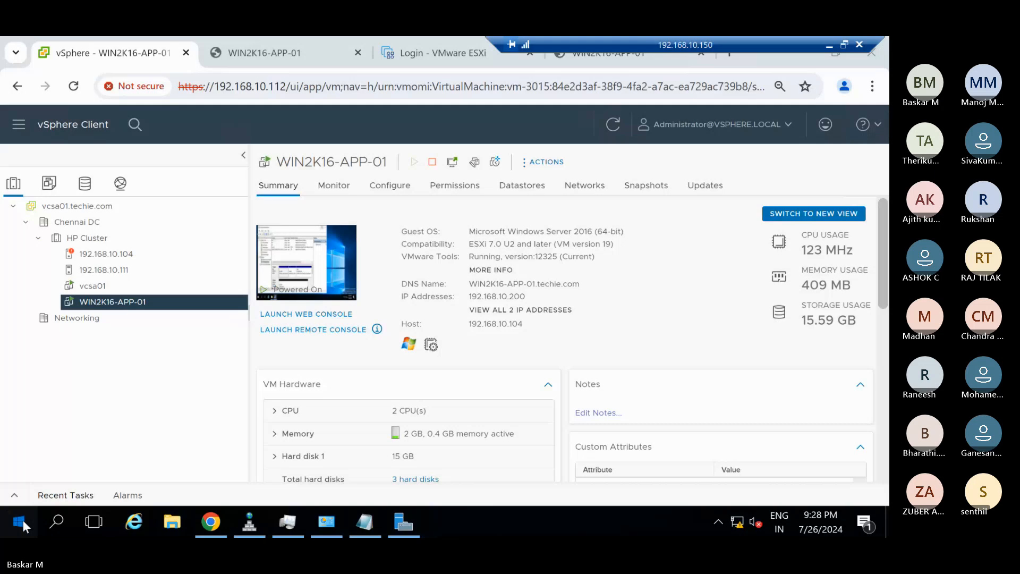
left_click(21, 521)
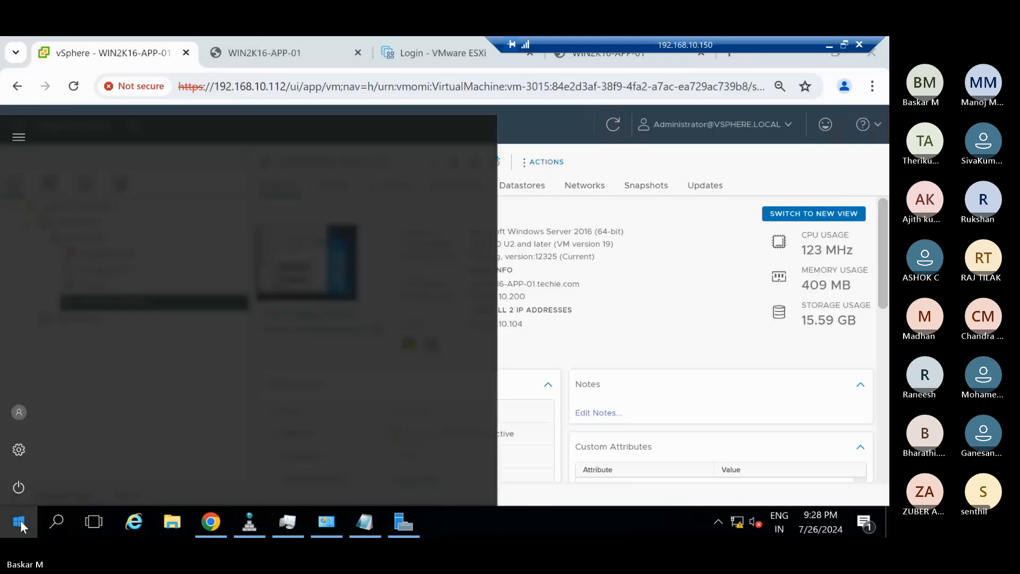
left_click(21, 525)
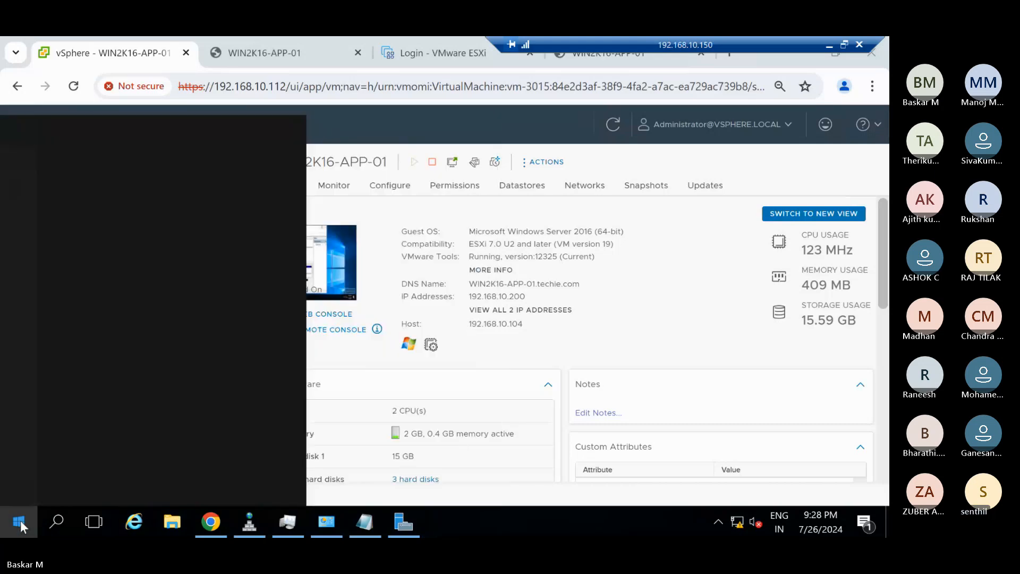
type("run")
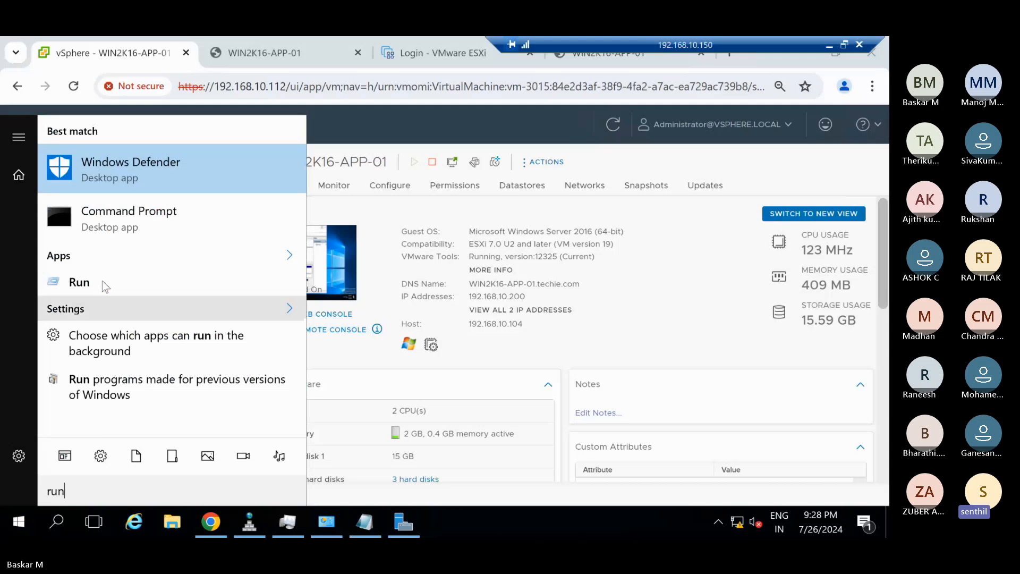
left_click(104, 285)
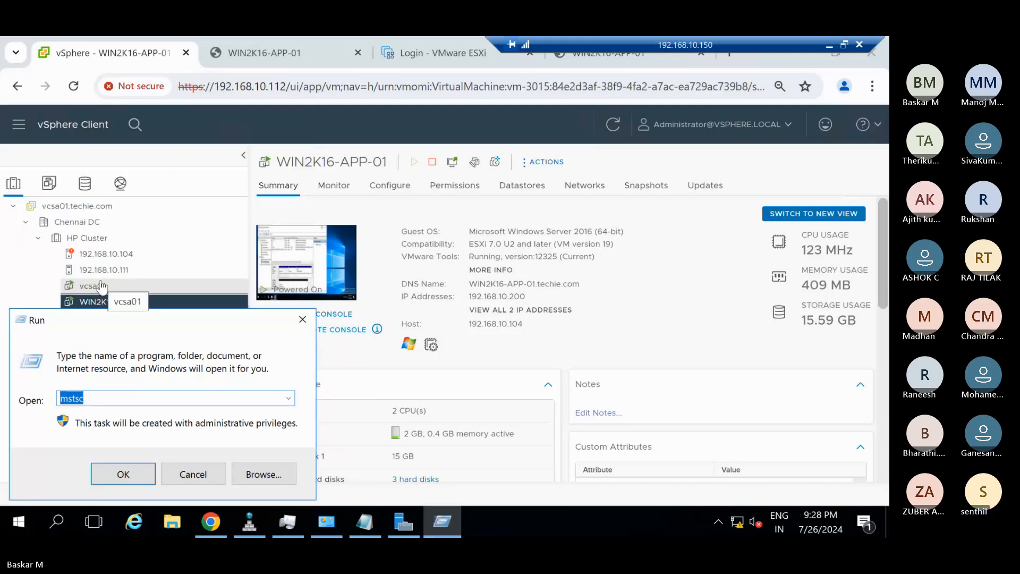
key("Return")
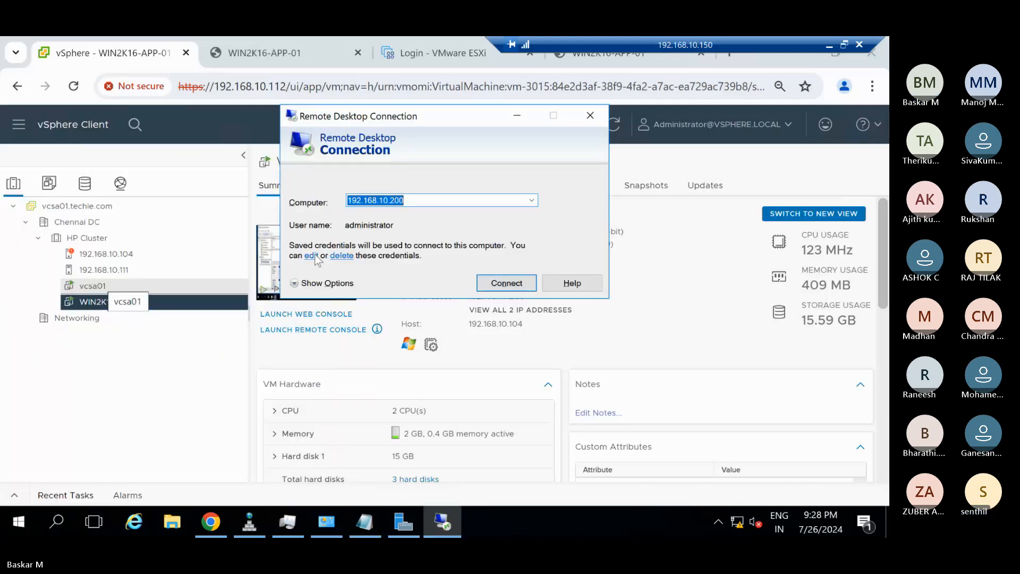
left_click(506, 280)
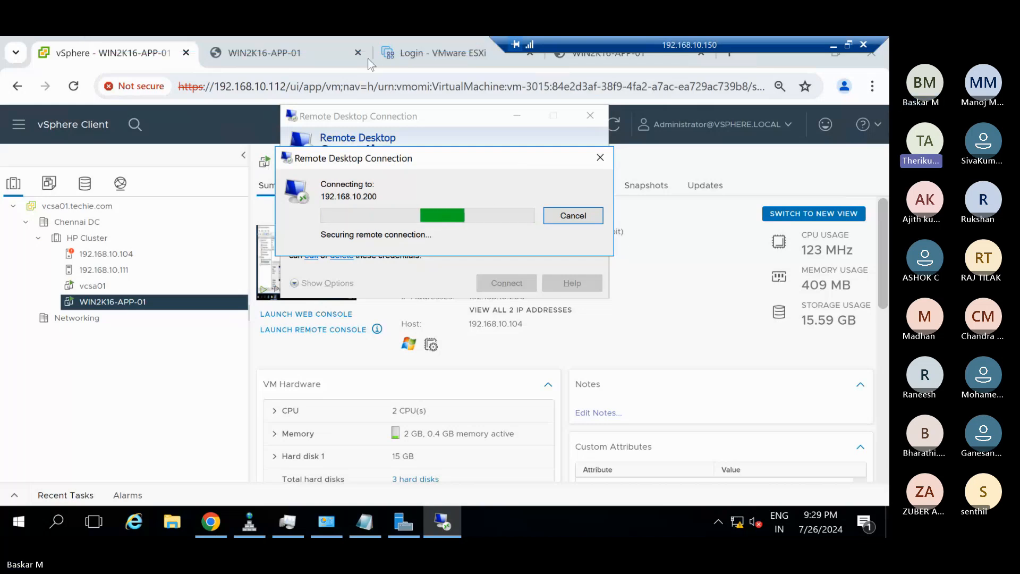
mouse_move(351, 37)
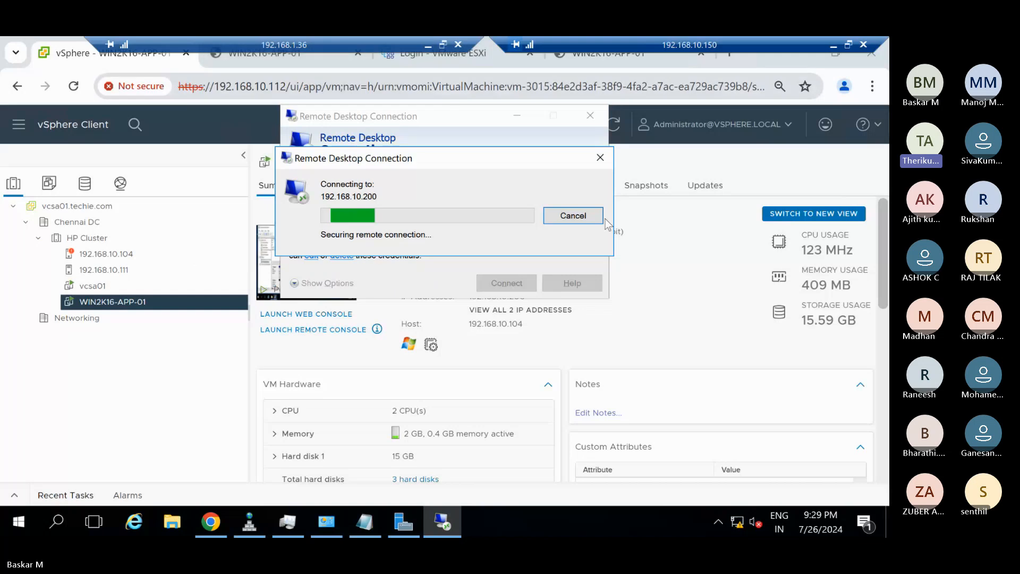
left_click(573, 215)
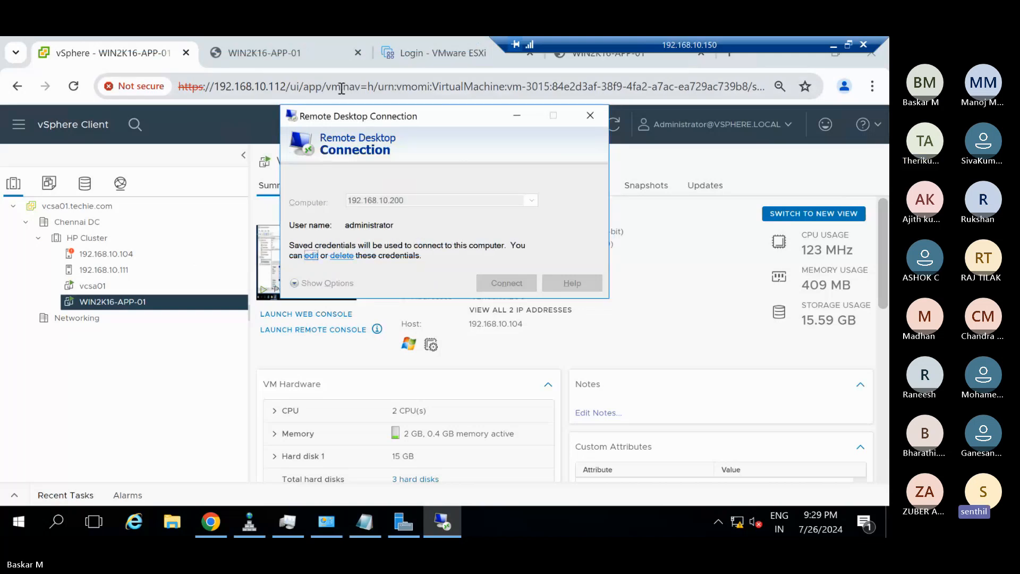
Minimize Remote Desktop Connection, return to the remaining WIN2K16-APP-01 web console and close the Settings window on its desktop
left_click(517, 116)
left_click(284, 56)
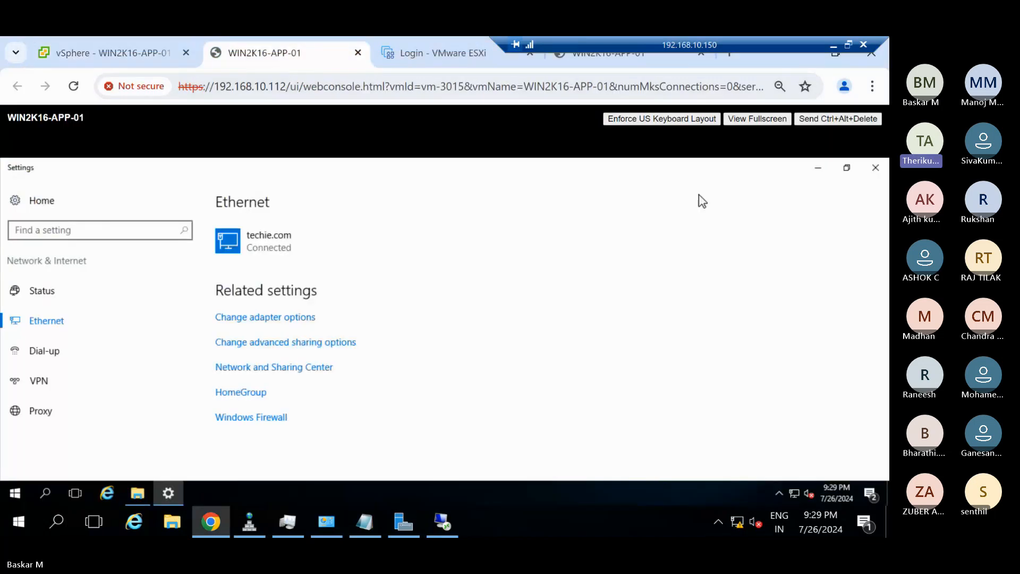
left_click(876, 169)
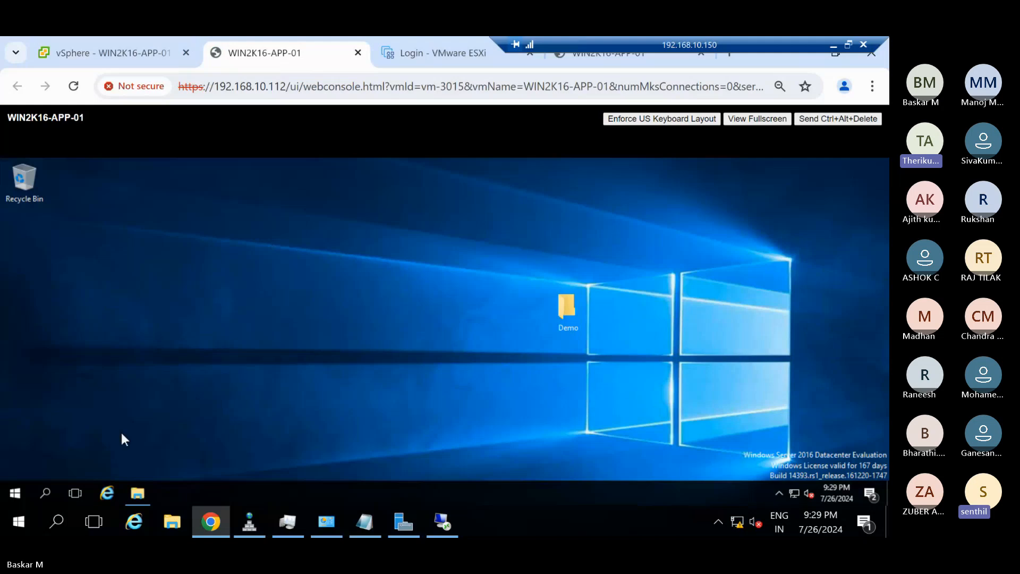
Launch Server Manager inside the virtual machine, look through the administrative tools it offers, and close it again
left_click(15, 493)
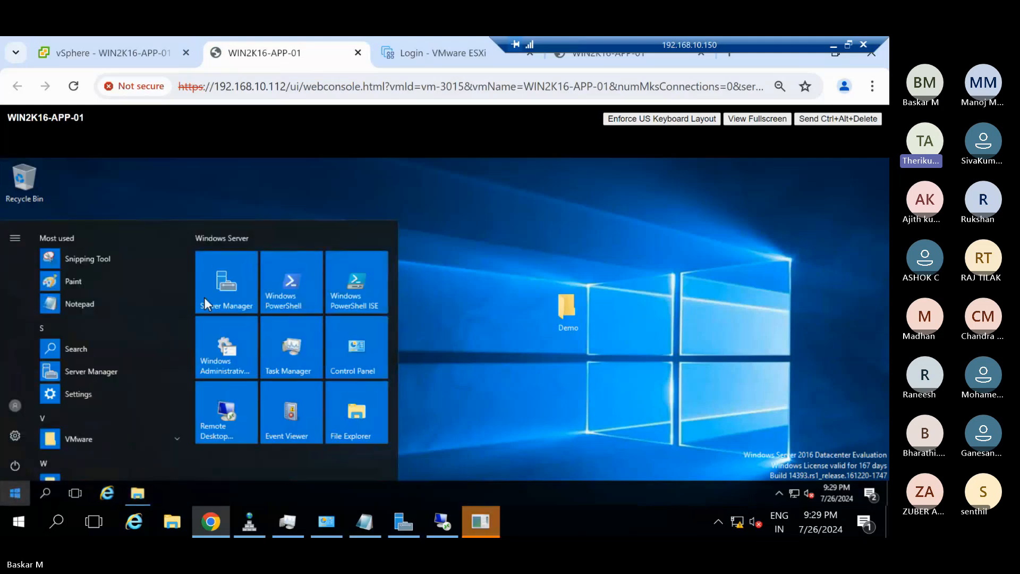
left_click(218, 290)
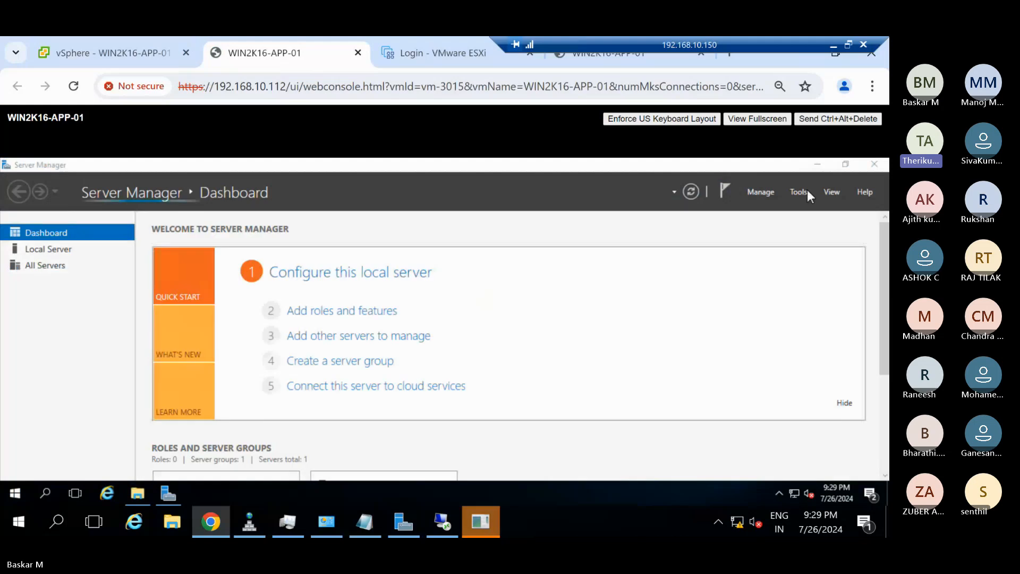
left_click(799, 192)
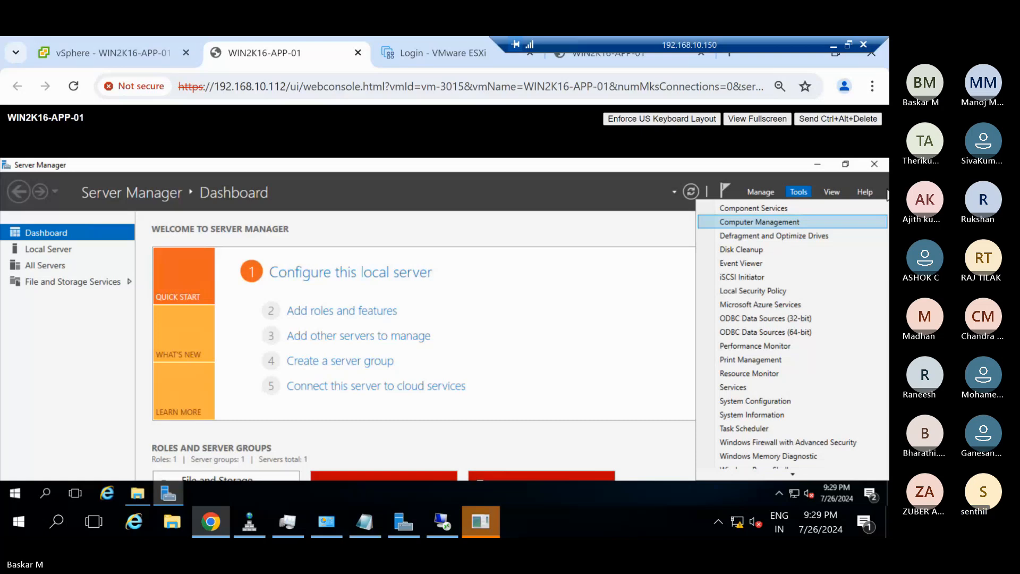
left_click(878, 167)
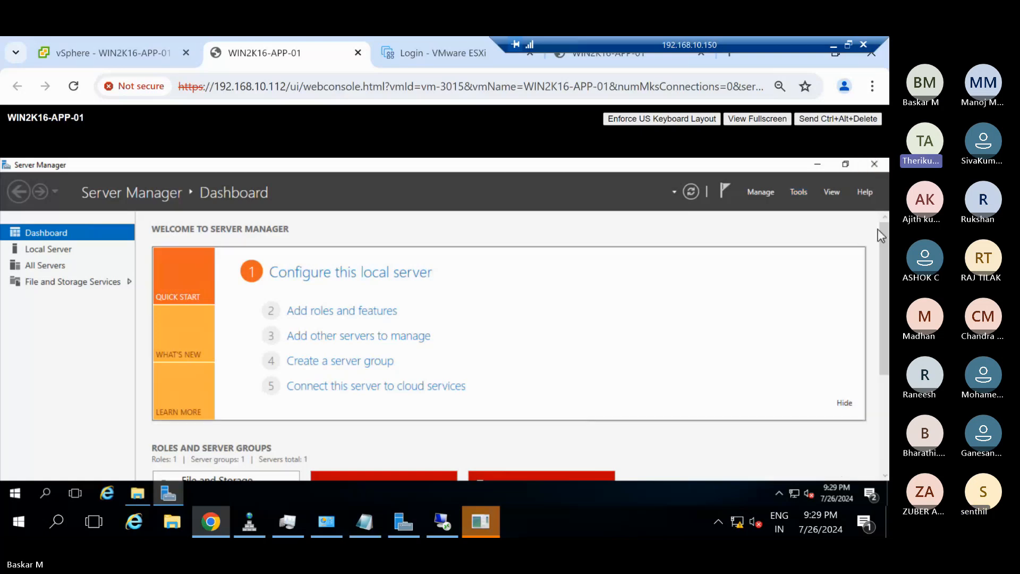
left_click(873, 165)
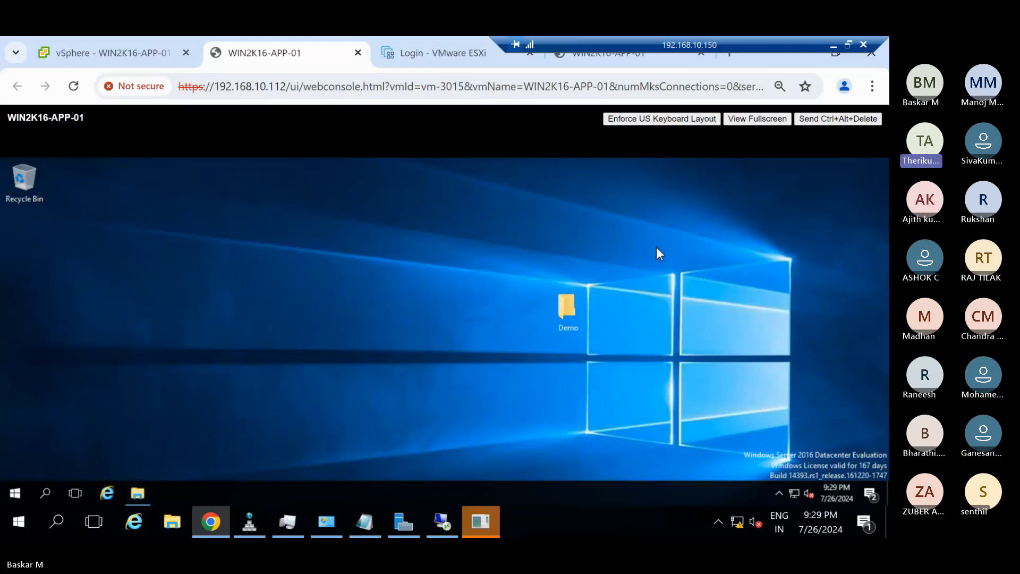
Open the Run dialog inside the virtual machine, dismissing the one belonging to the host desktop
key("super+r")
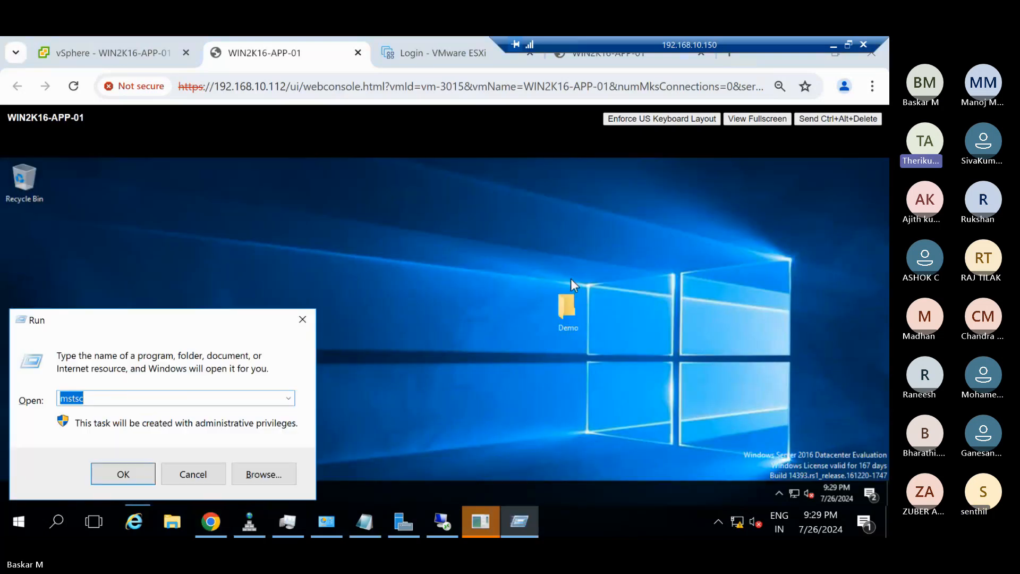
left_click(304, 322)
left_click(15, 493)
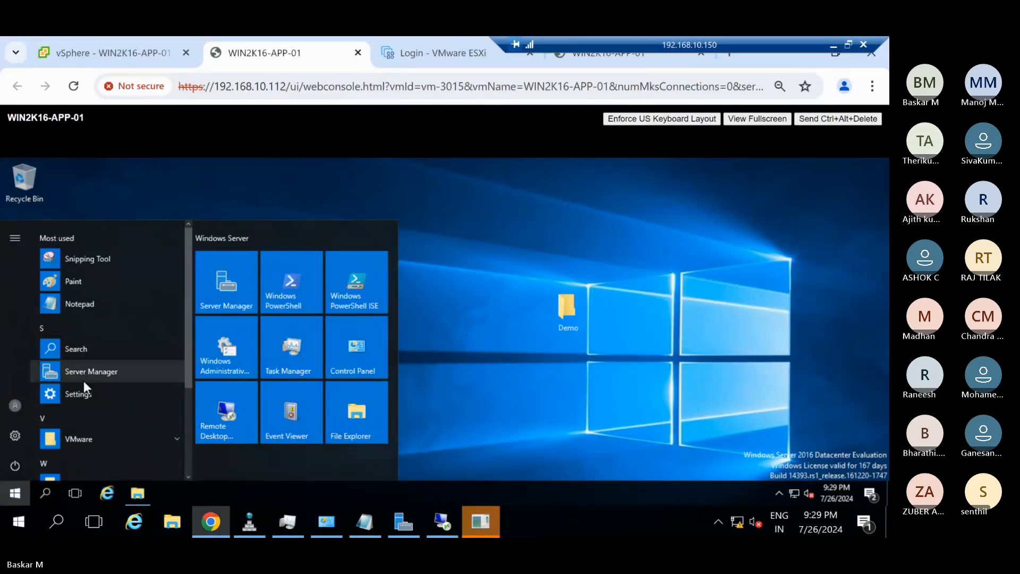
type("r")
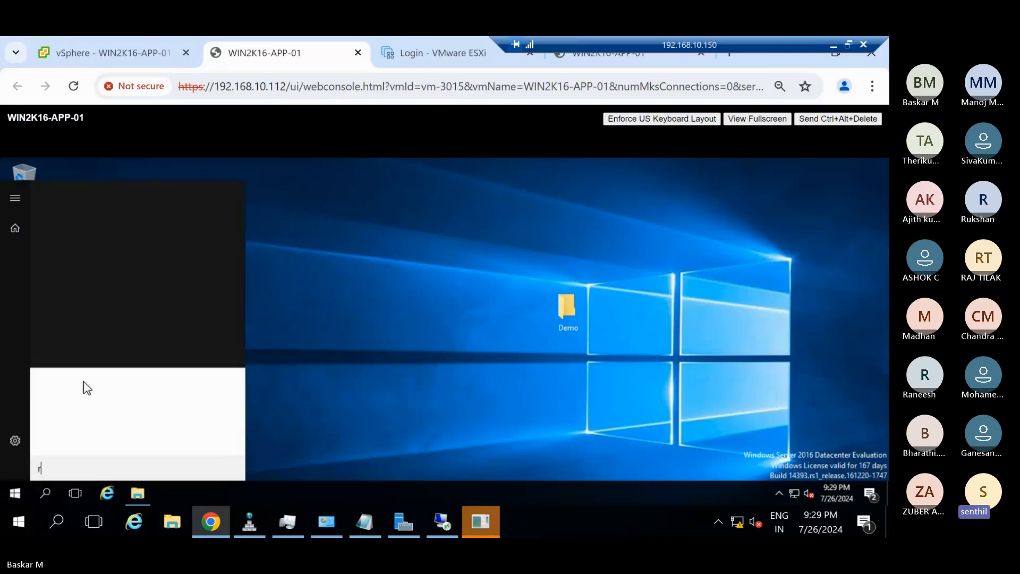
type("un")
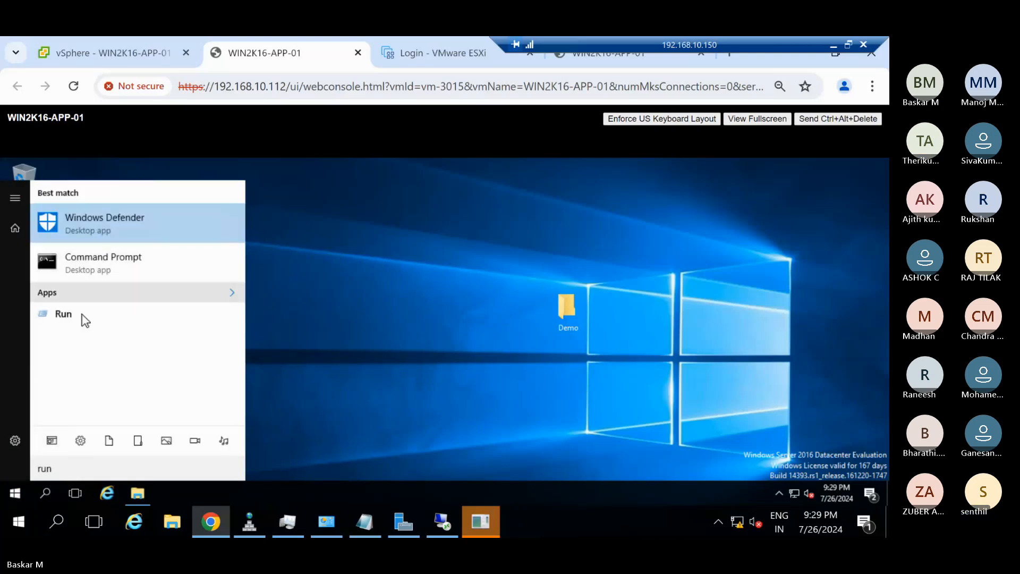
left_click(83, 316)
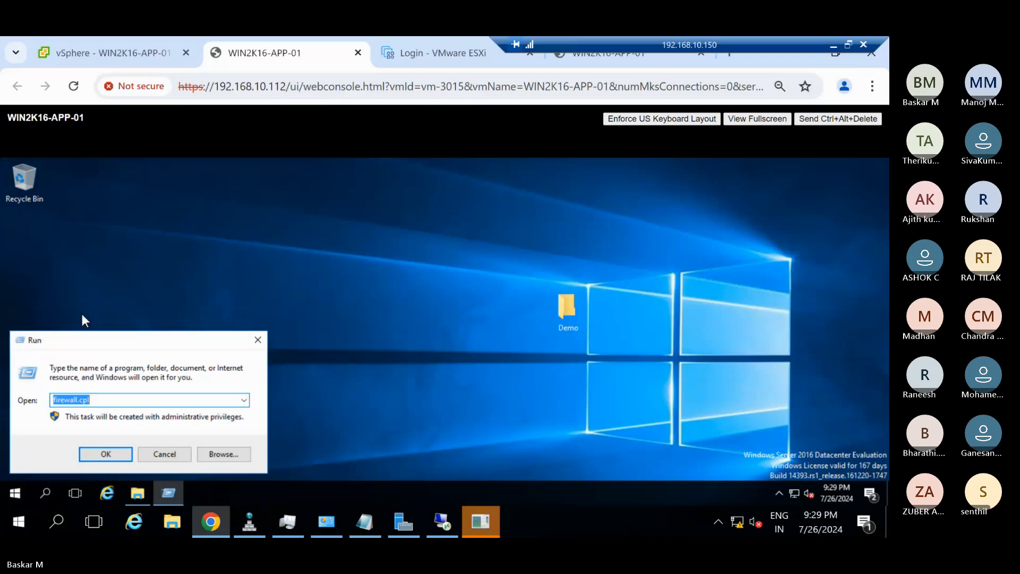
Run compmgmt.msc to open Computer Management and maximize its window
type("com")
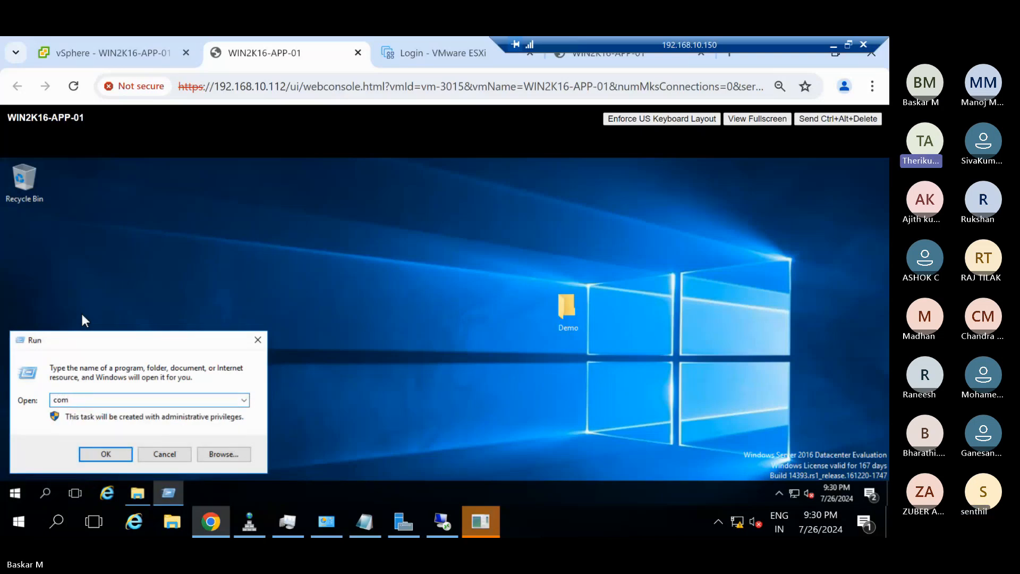
type("mgm")
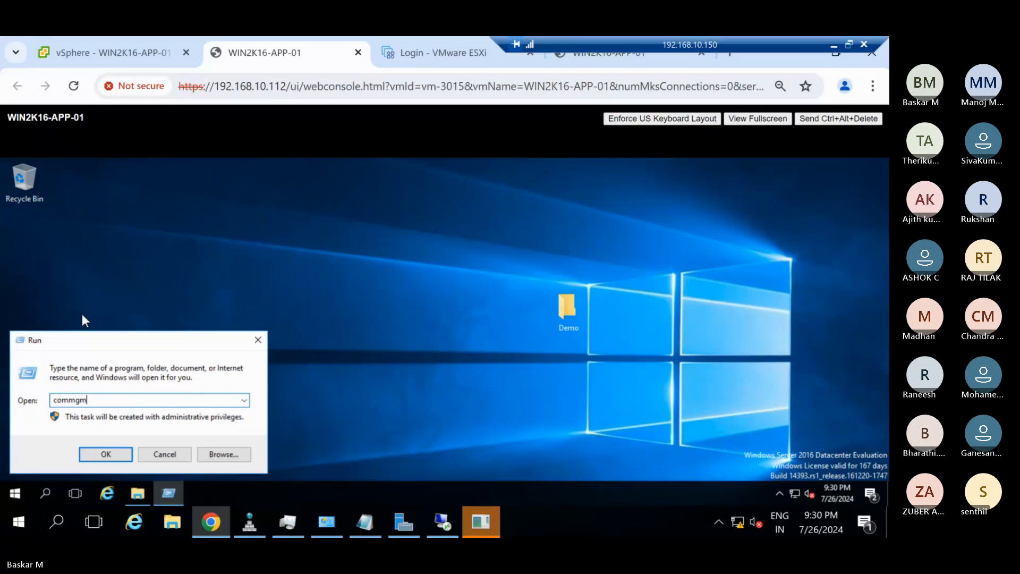
type("t.ms")
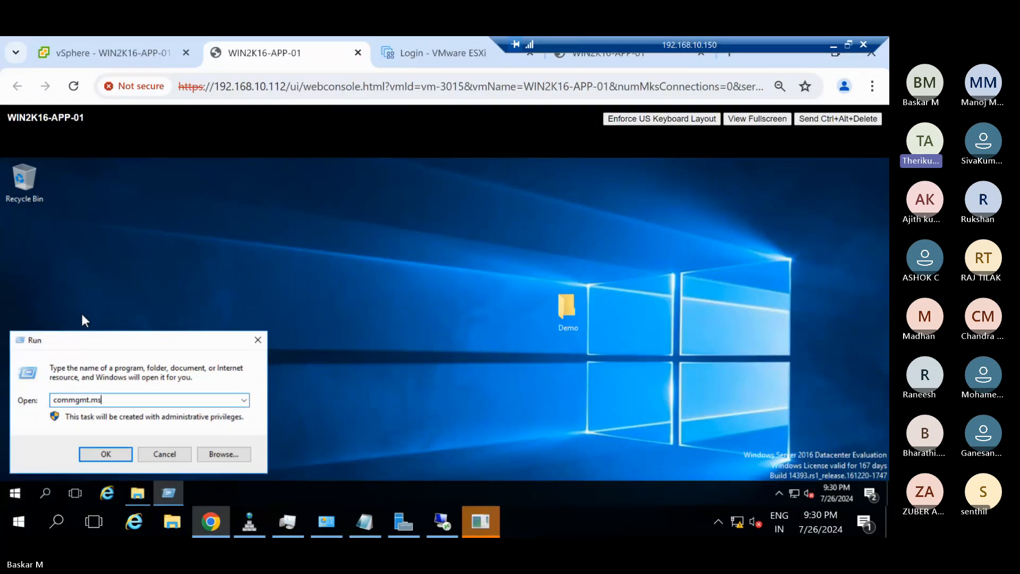
type("c")
key("BackSpace")
key("BackSpace")
key("BackSpace")
key("BackSpace")
key("BackSpace")
key("BackSpace")
key("BackSpace")
key("BackSpace")
key("BackSpace")
key("BackSpace")
type("ompmgmt.msc")
key("Return")
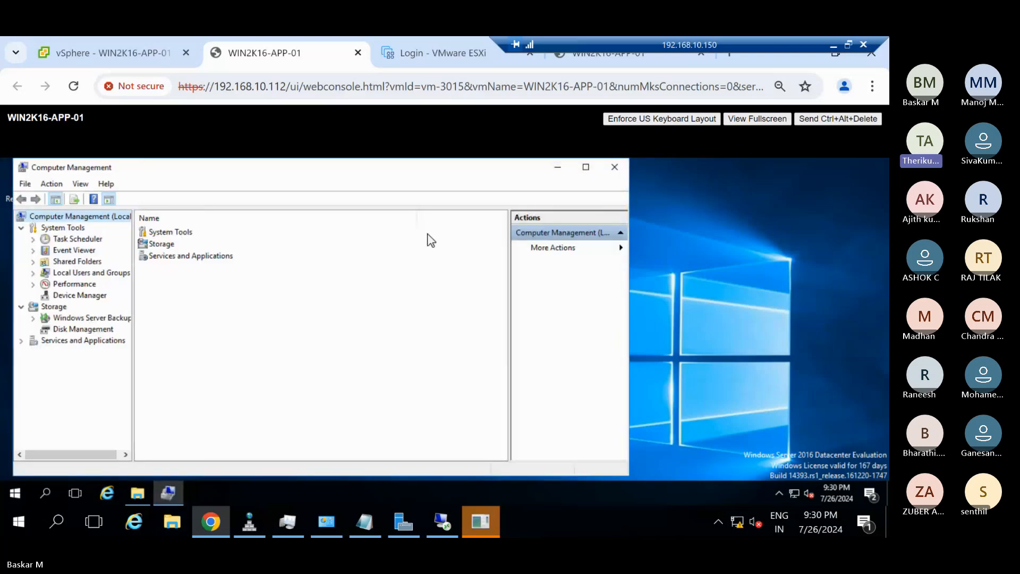
left_click(586, 168)
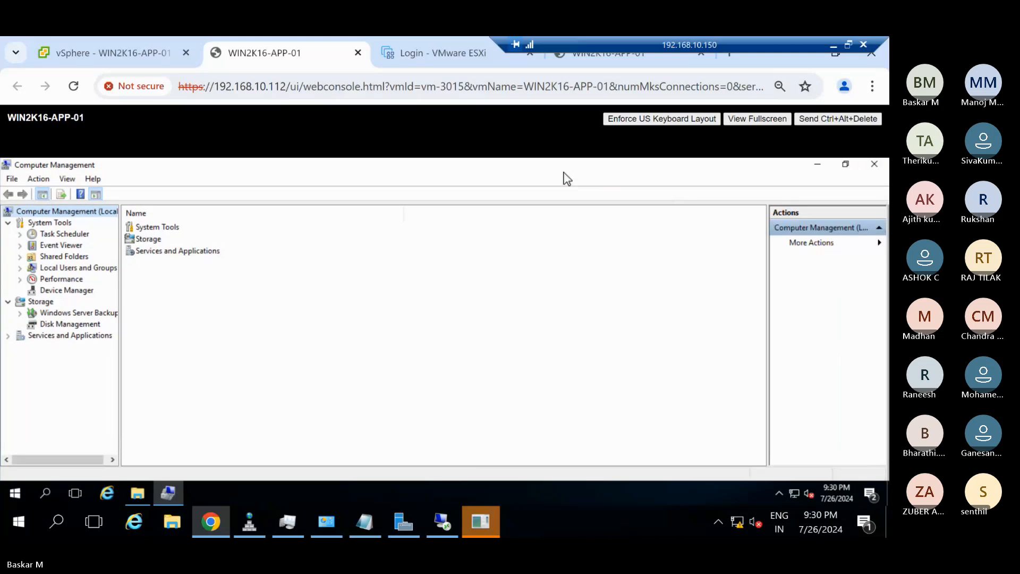
Open Disk Management and examine Disk 0 and the newly added Disk 1 and Disk 2
left_click(75, 325)
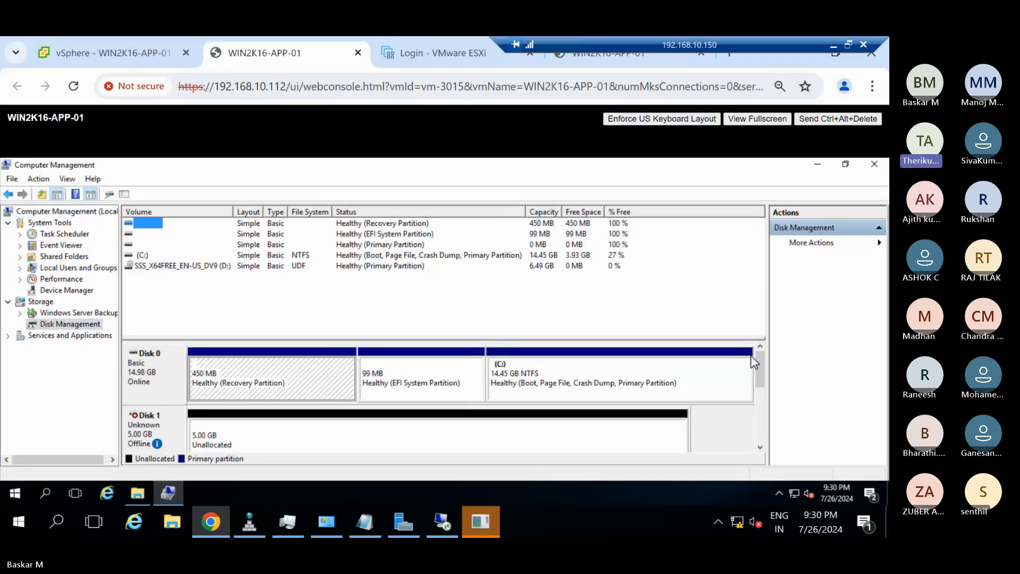
left_click_drag(764, 369, 764, 390)
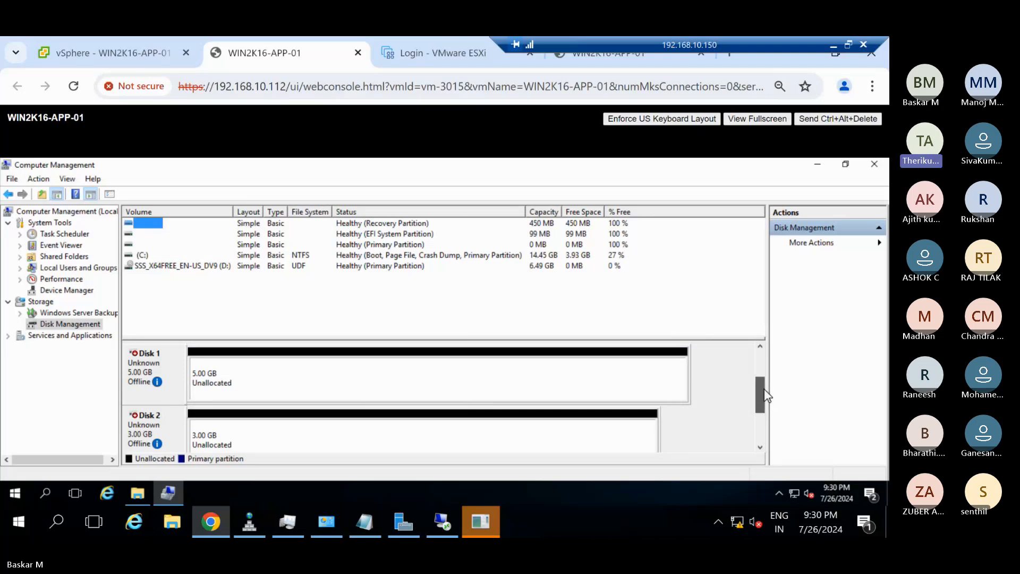
left_click(764, 366)
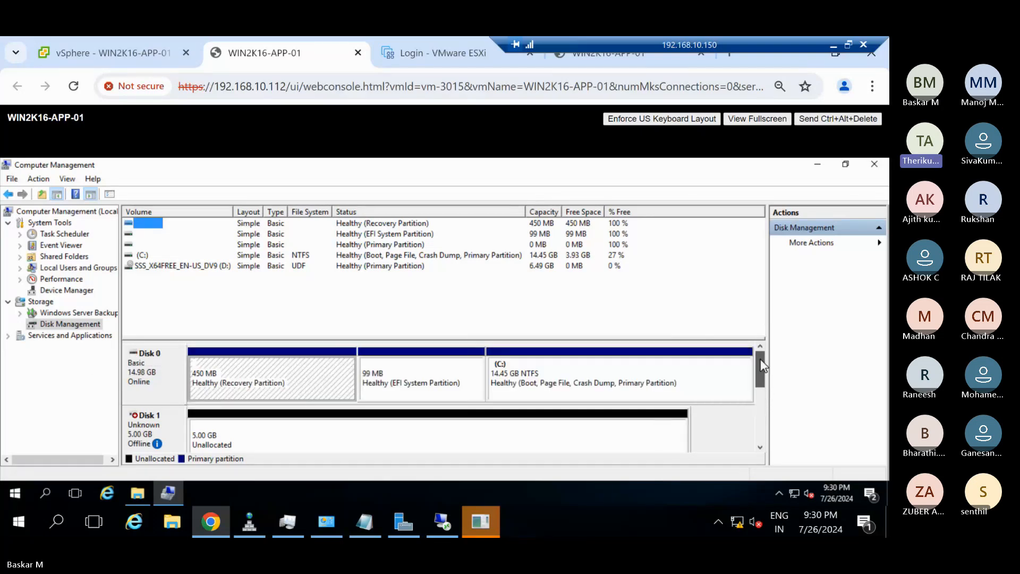
left_click(136, 368)
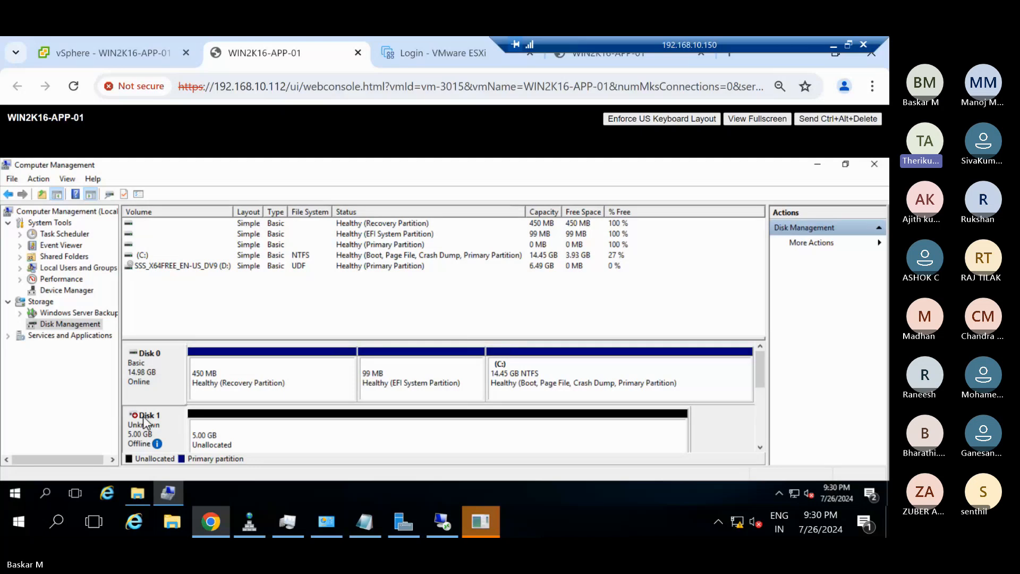
scroll(765, 383, "down", 1)
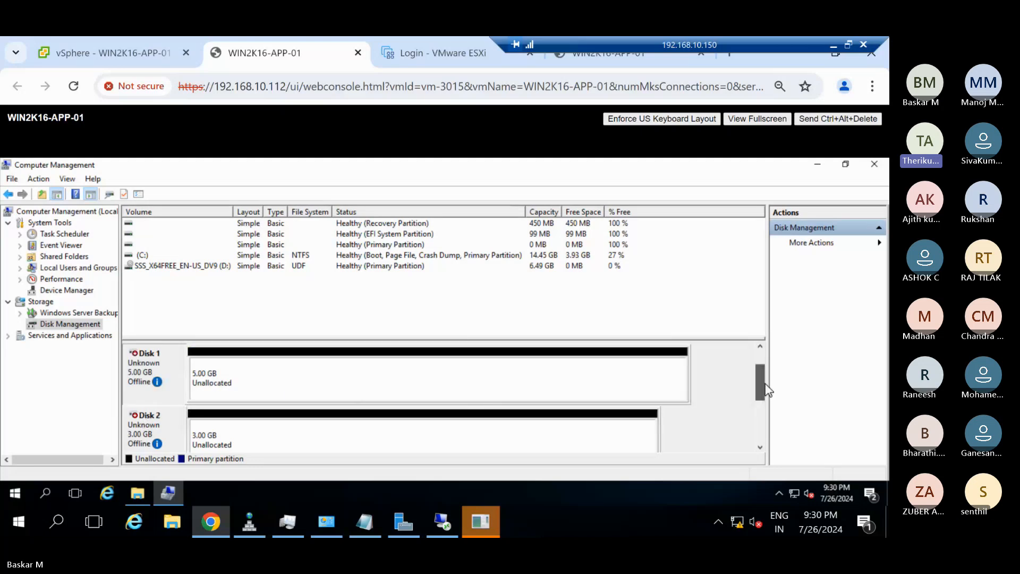
Check which volume options are available for the unallocated space on the offline Disk 1
left_click(295, 396)
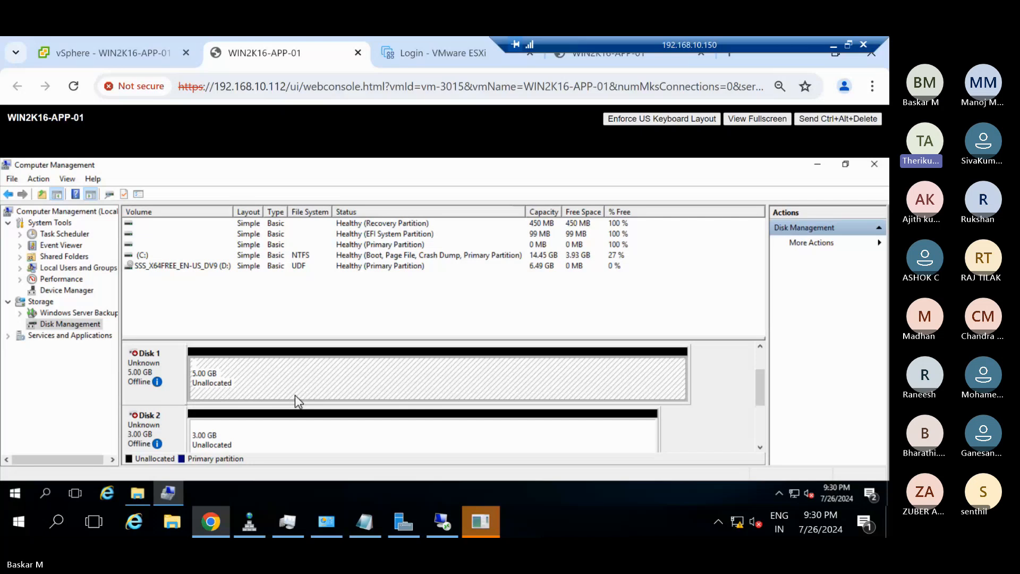
right_click(298, 384)
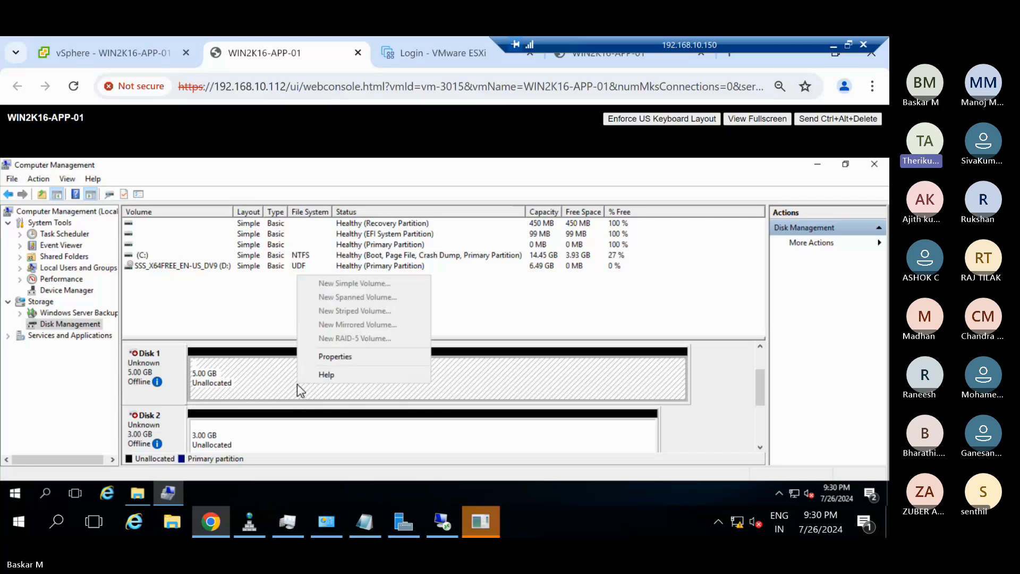
left_click(252, 380)
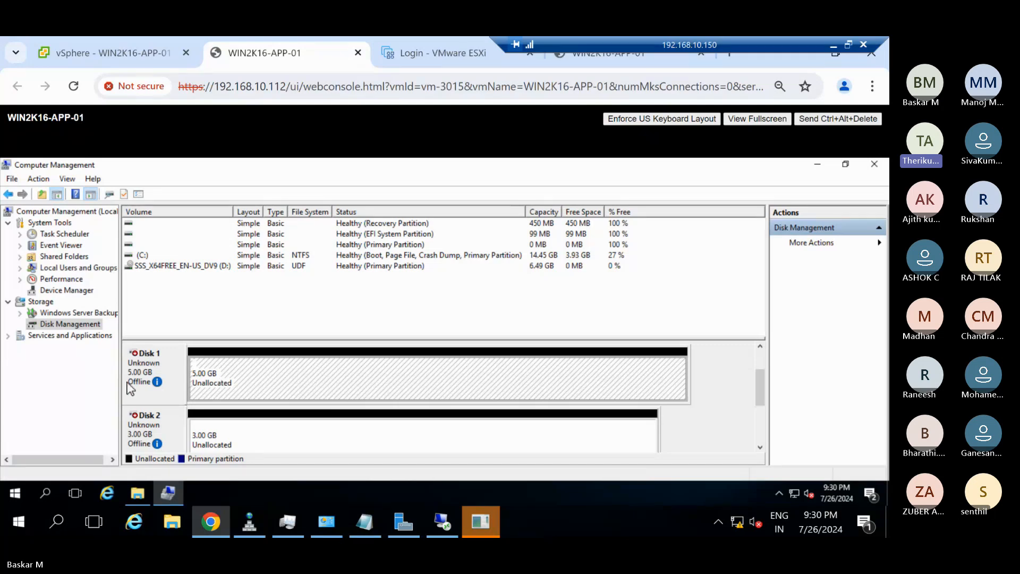
left_click(155, 382)
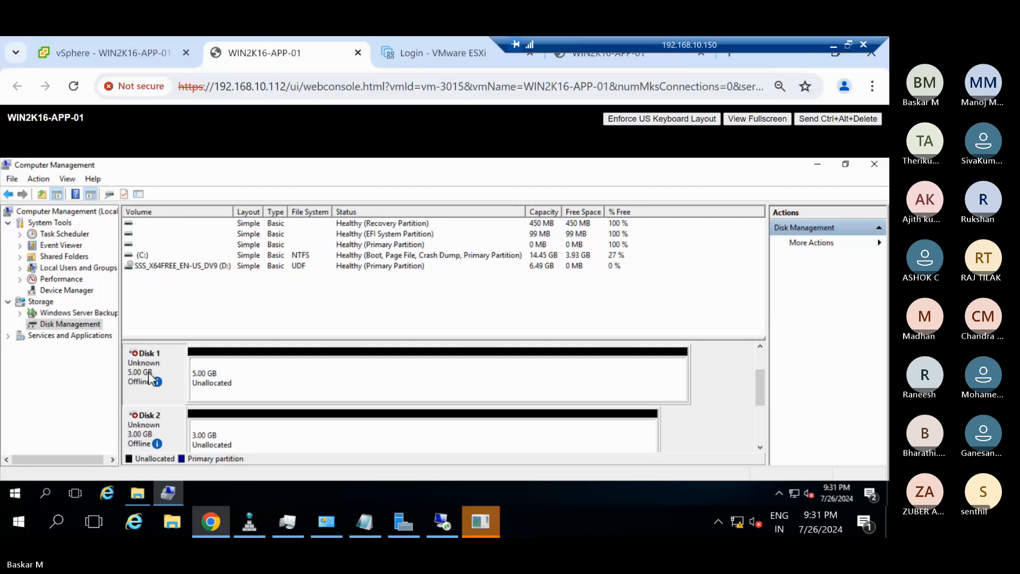
Bring Disk 1 and Disk 2 online, and open the disk options of Disk 1
right_click(149, 372)
left_click(171, 382)
right_click(149, 433)
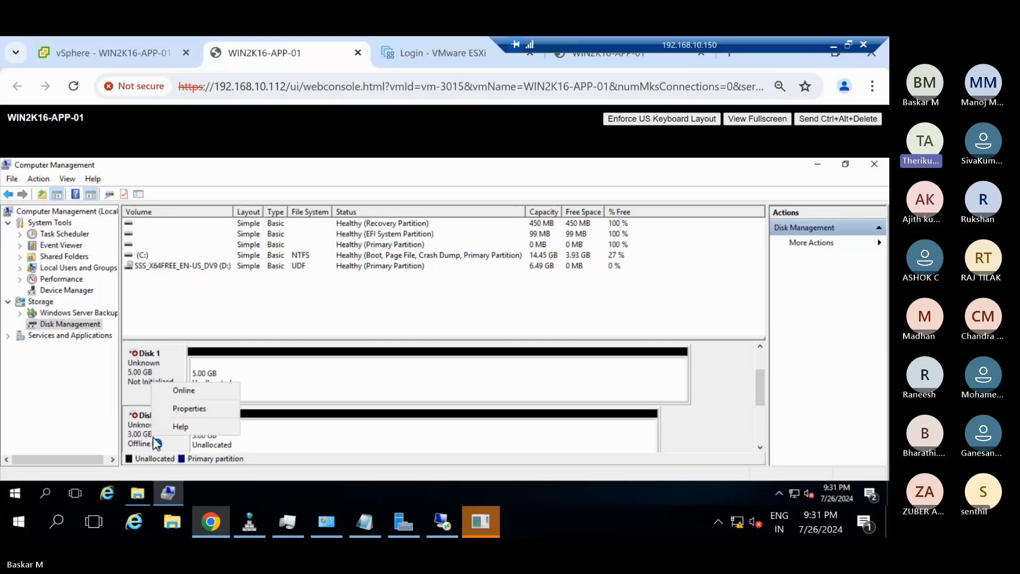
left_click(182, 391)
right_click(153, 369)
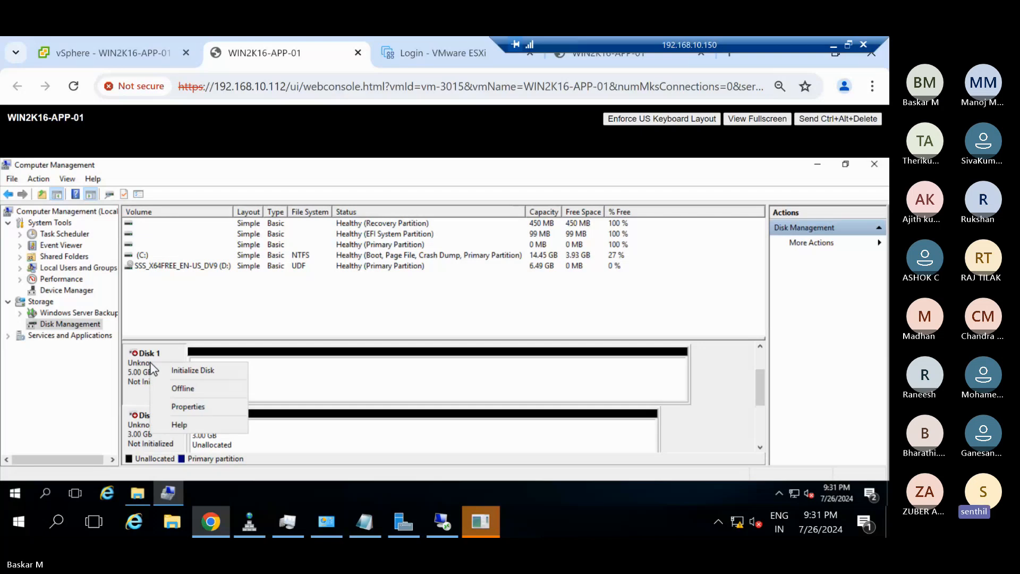
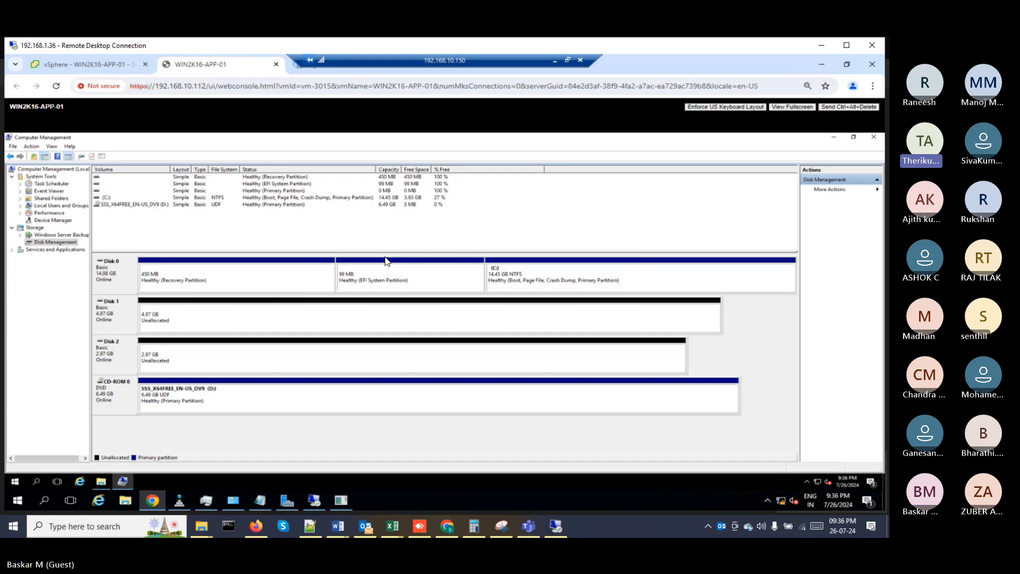
Examine the disk options of Disk 2 and Disk 1, enlarging the virtual machine's console page
left_click(200, 362)
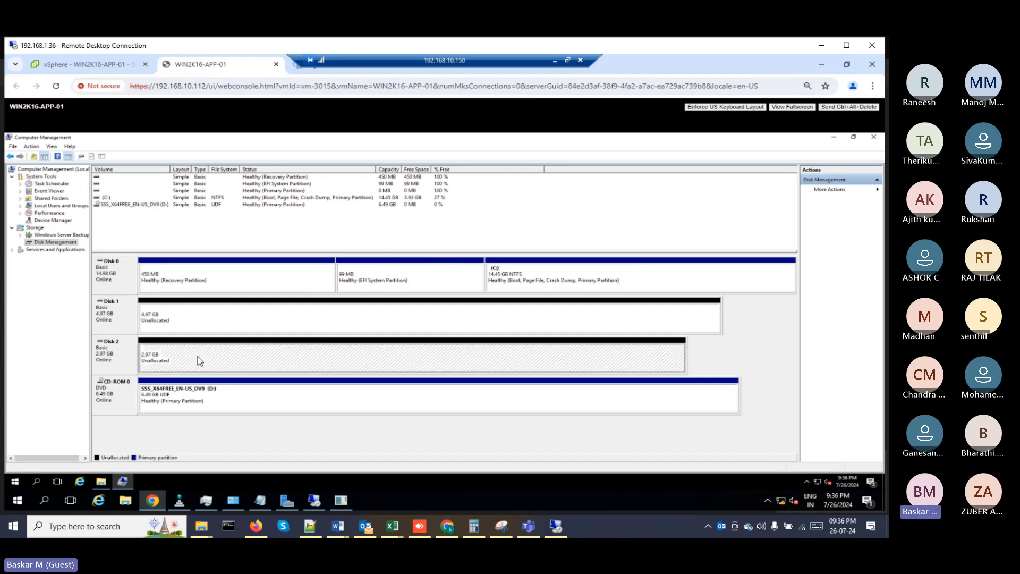
right_click(115, 359)
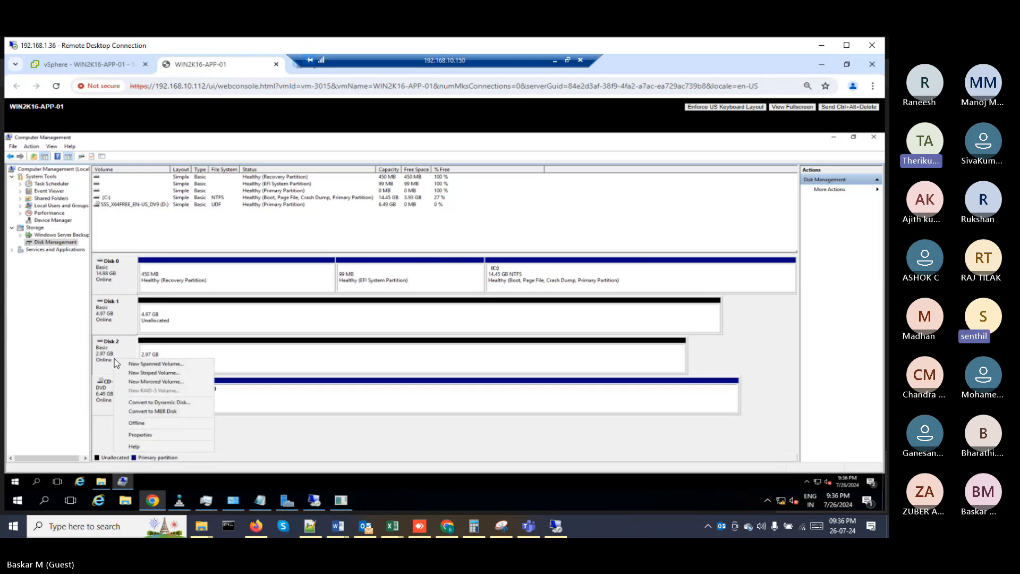
left_click(160, 349)
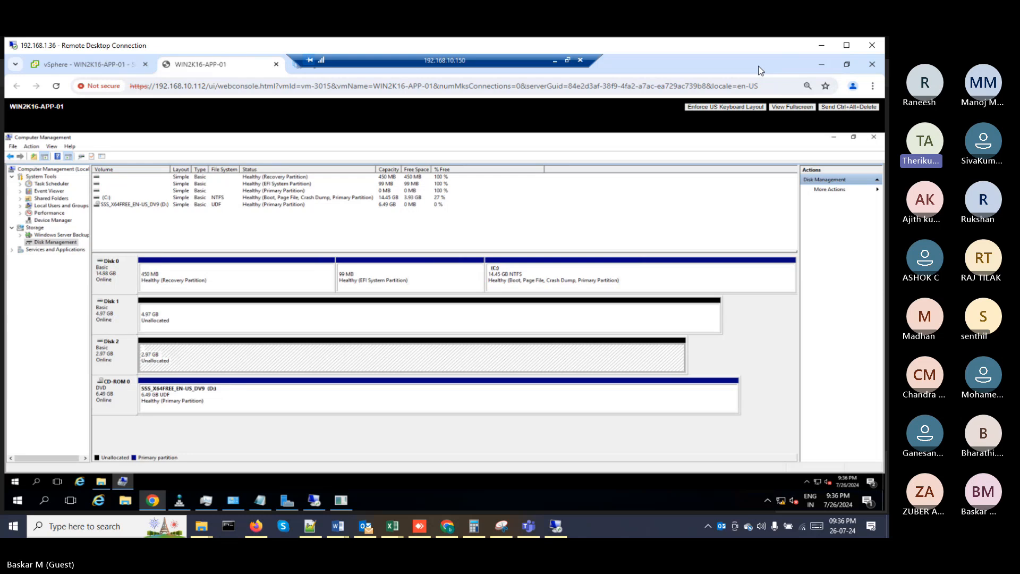
left_click(807, 85)
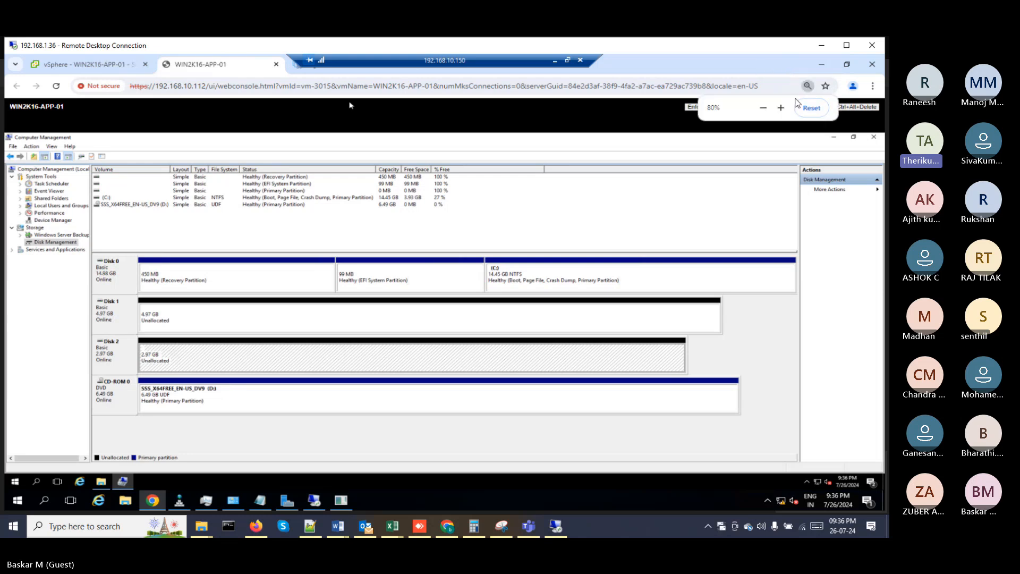
left_click(780, 108)
left_click(781, 108)
left_click(781, 108)
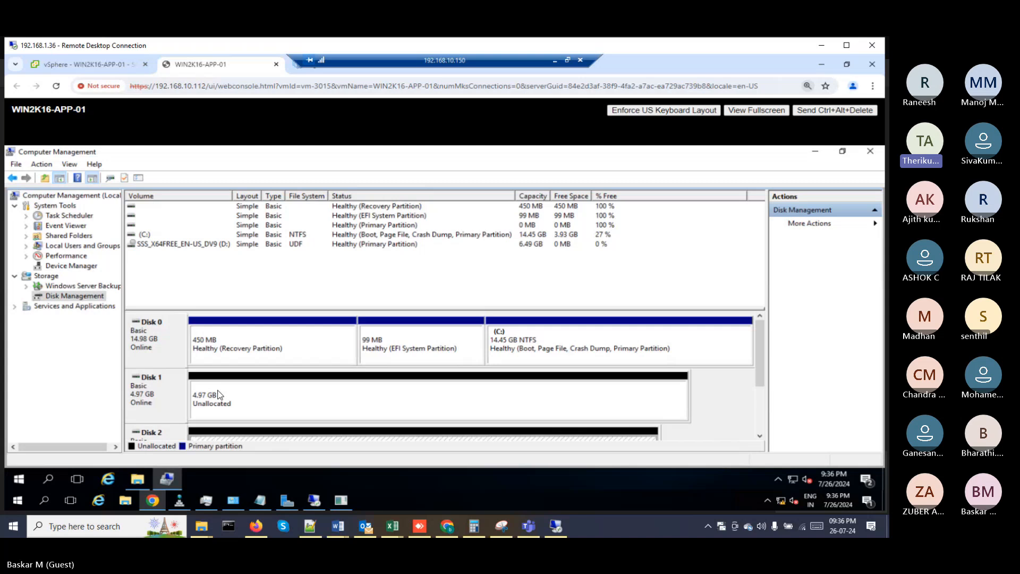
mouse_move(764, 375)
left_mouse_down()
mouse_move(759, 417)
mouse_move(760, 393)
left_mouse_up()
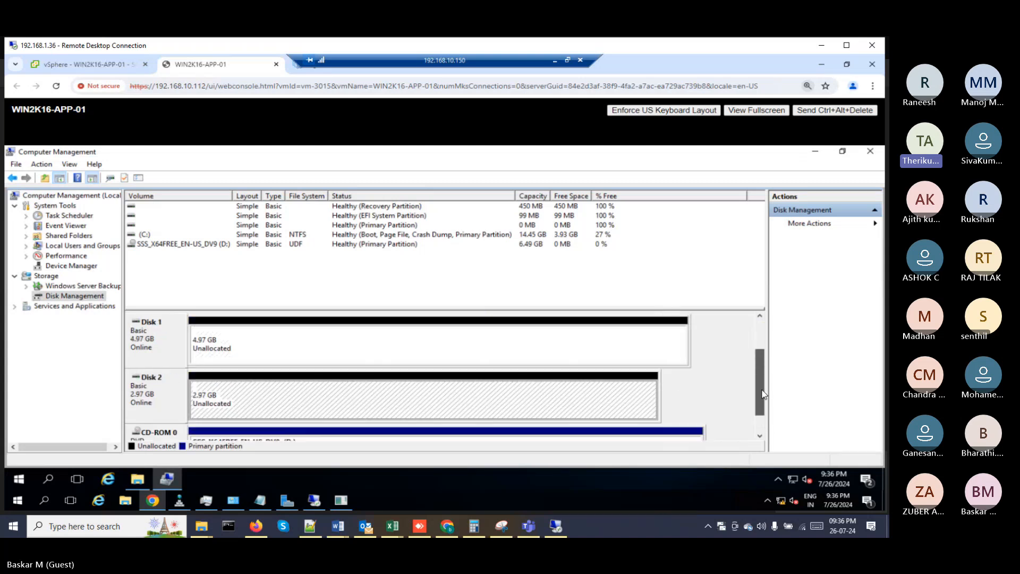
left_click(272, 357)
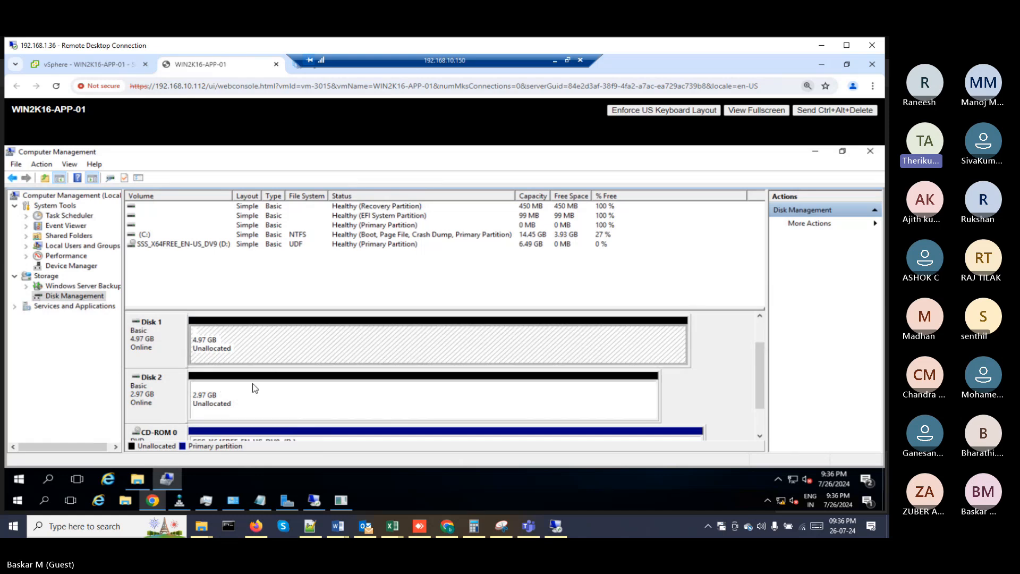
right_click(166, 344)
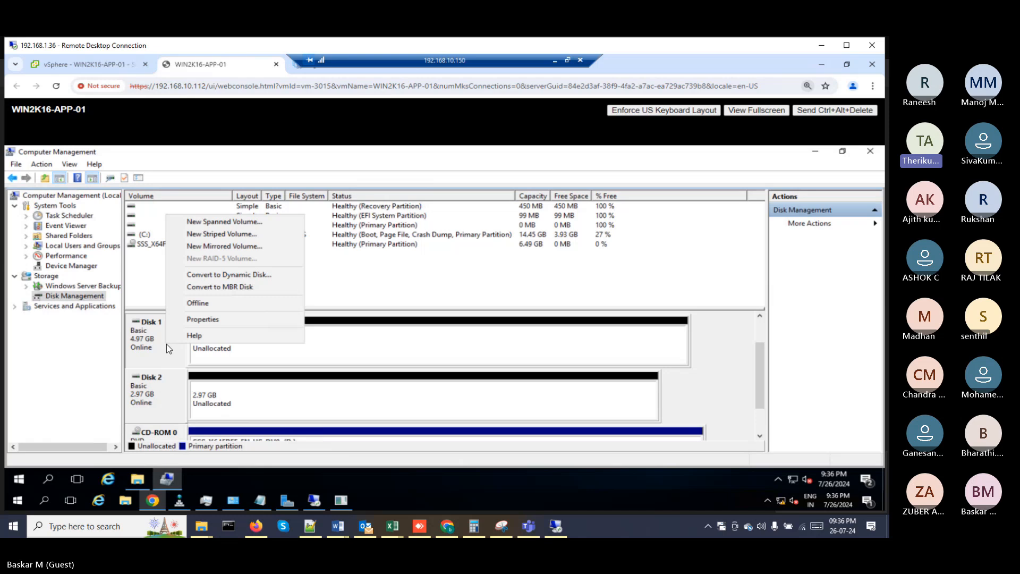
Start the New Simple Volume Wizard for Disk 1's unallocated space, advance to the volume size, and show the console full screen
right_click(267, 354)
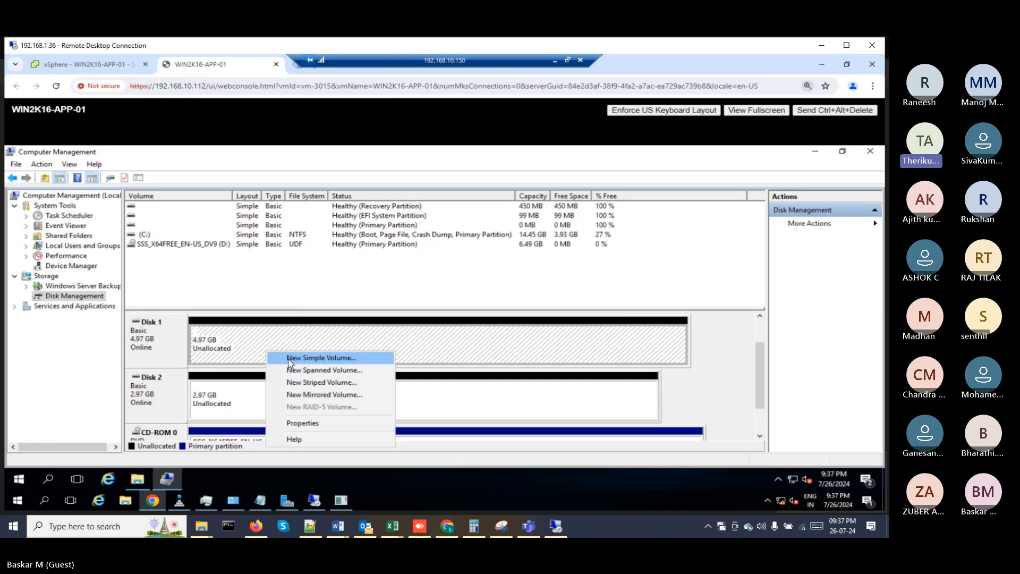
left_click(288, 360)
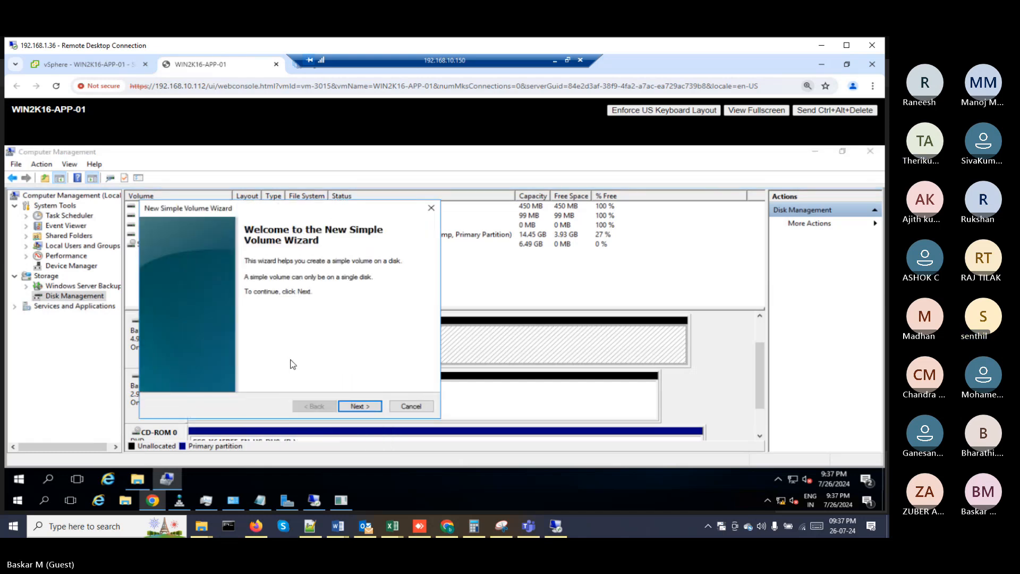
left_click(358, 410)
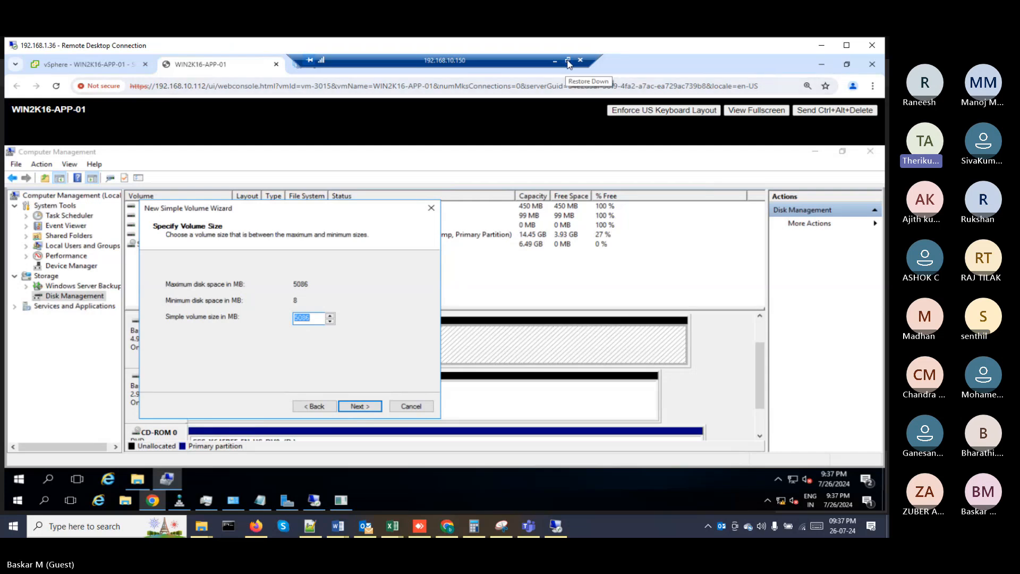
left_click(774, 111)
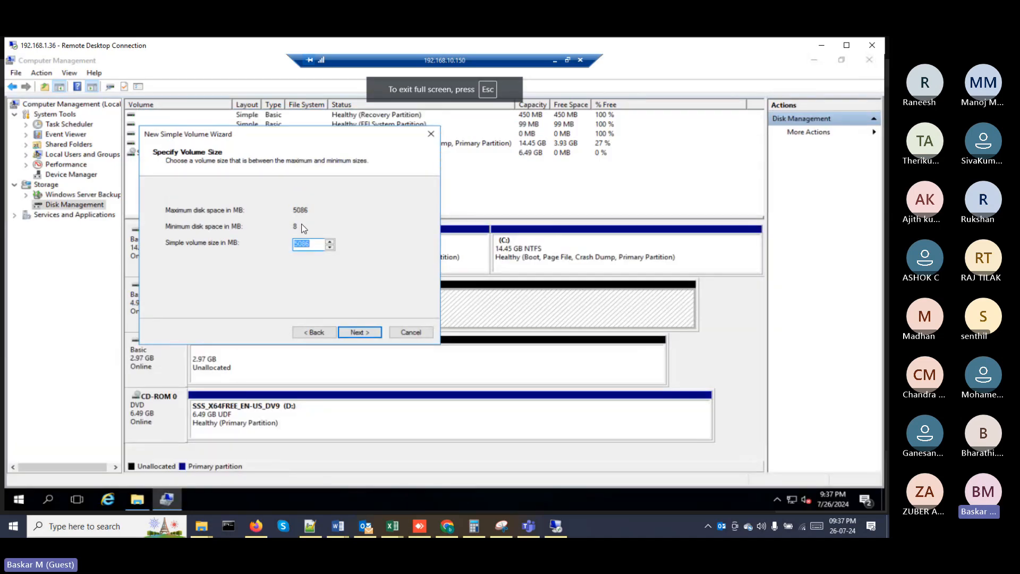
left_click(353, 333)
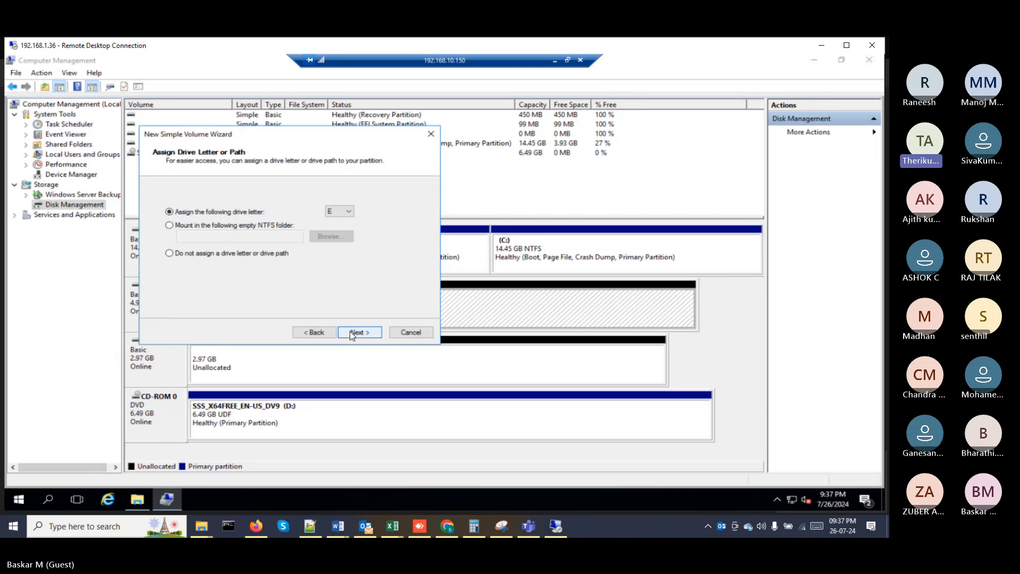
left_click(306, 333)
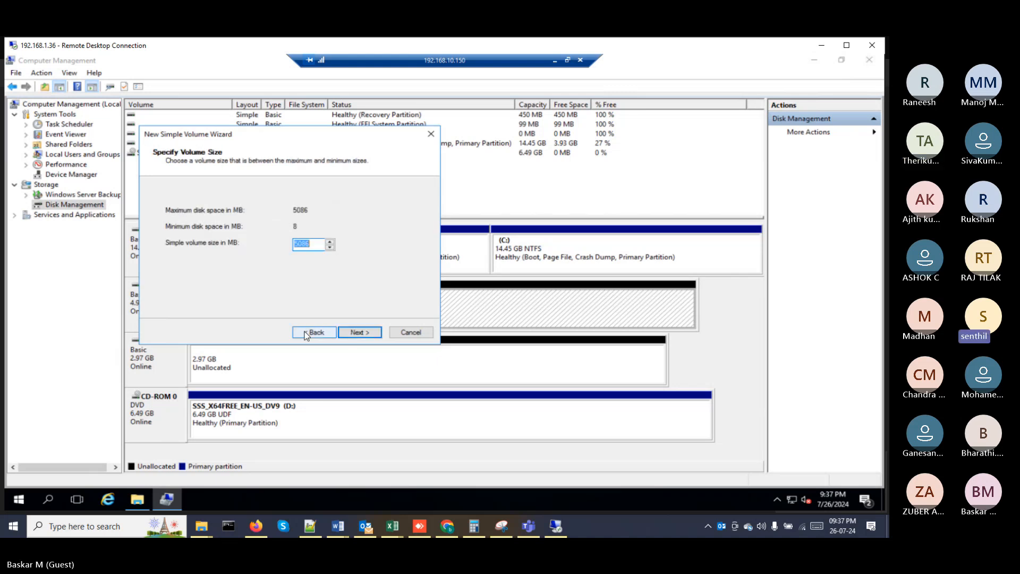
left_click(306, 333)
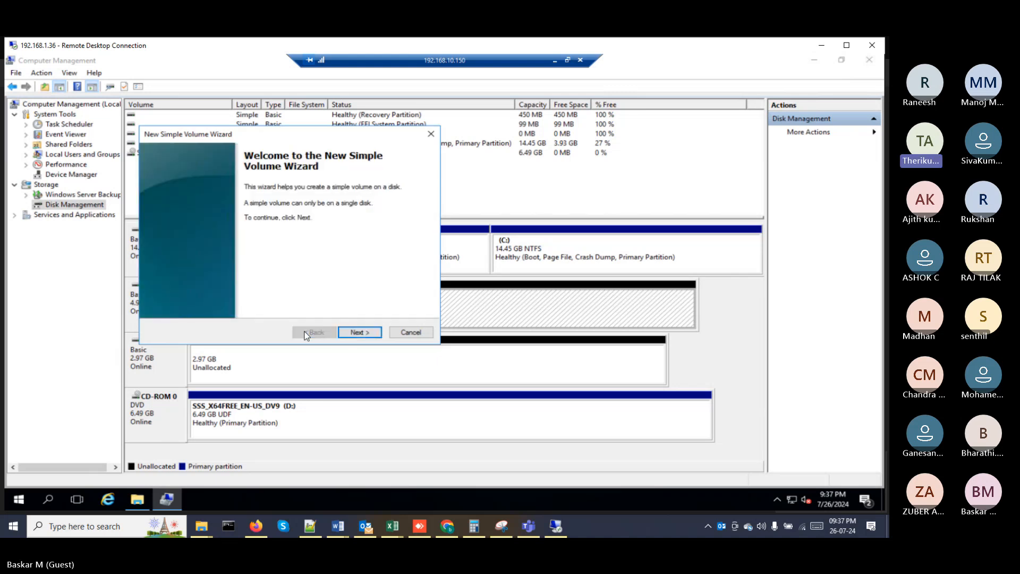
left_click(344, 333)
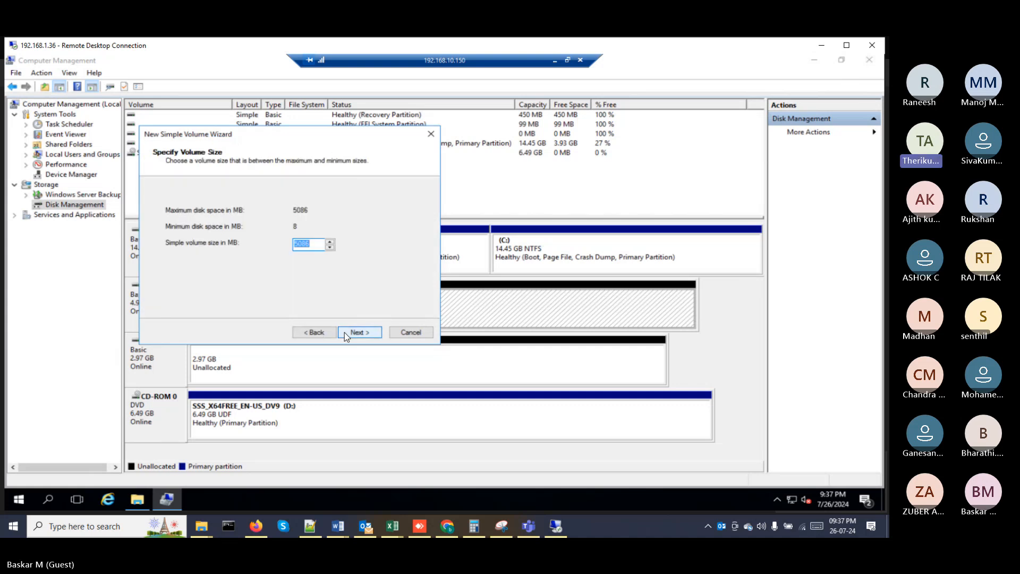
Create the 5086 MB simple volume on Disk 1 with drive letter E, quick-formatted as NTFS with default allocation and the label New Volume
left_click(317, 248)
left_click(351, 333)
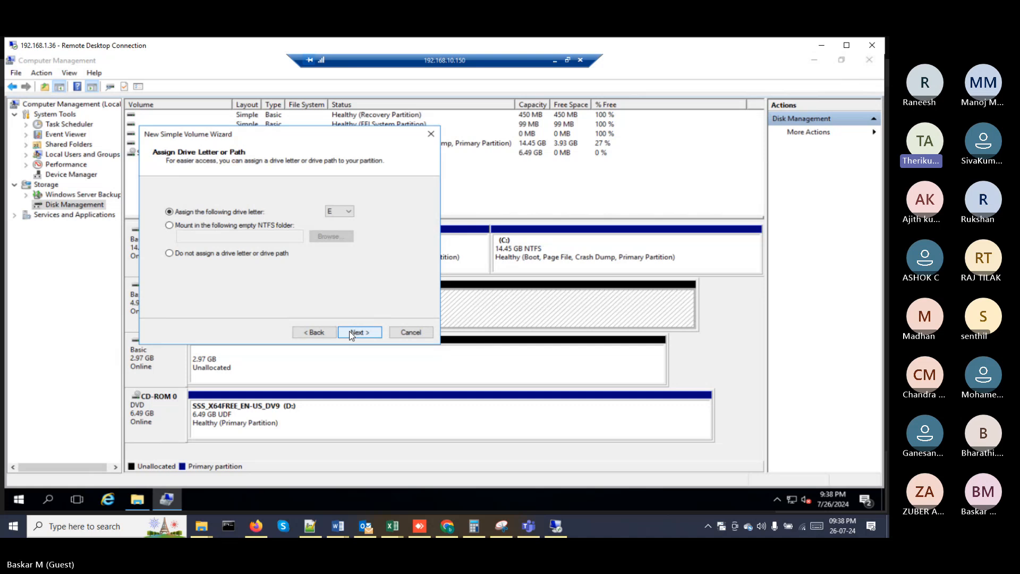
left_click(352, 212)
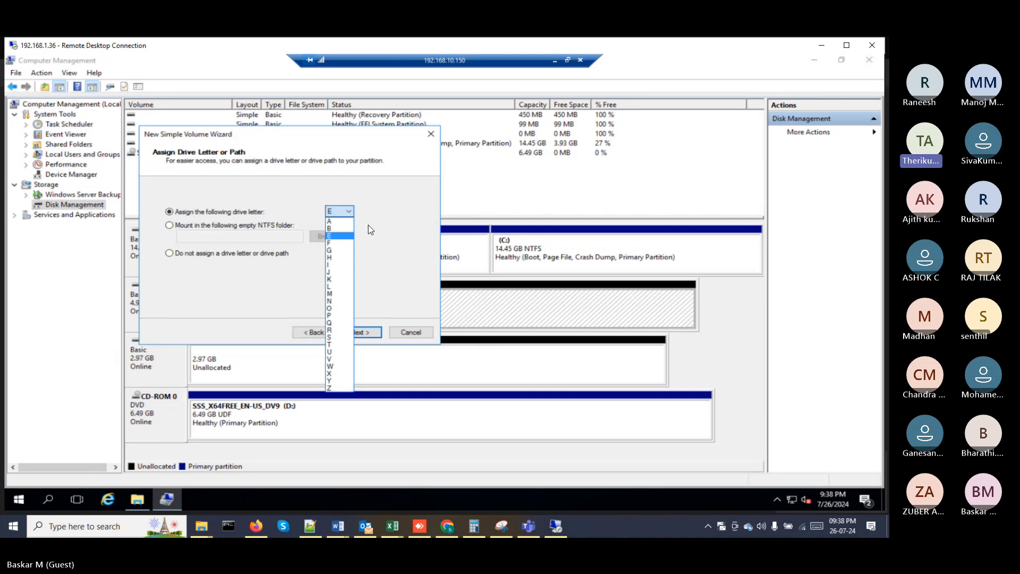
left_click(368, 224)
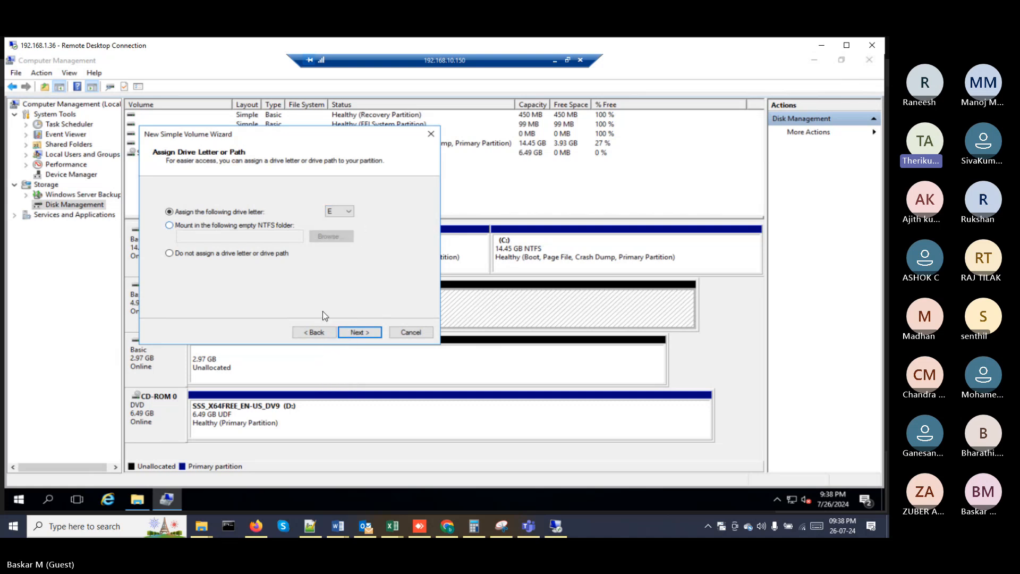
left_click(364, 334)
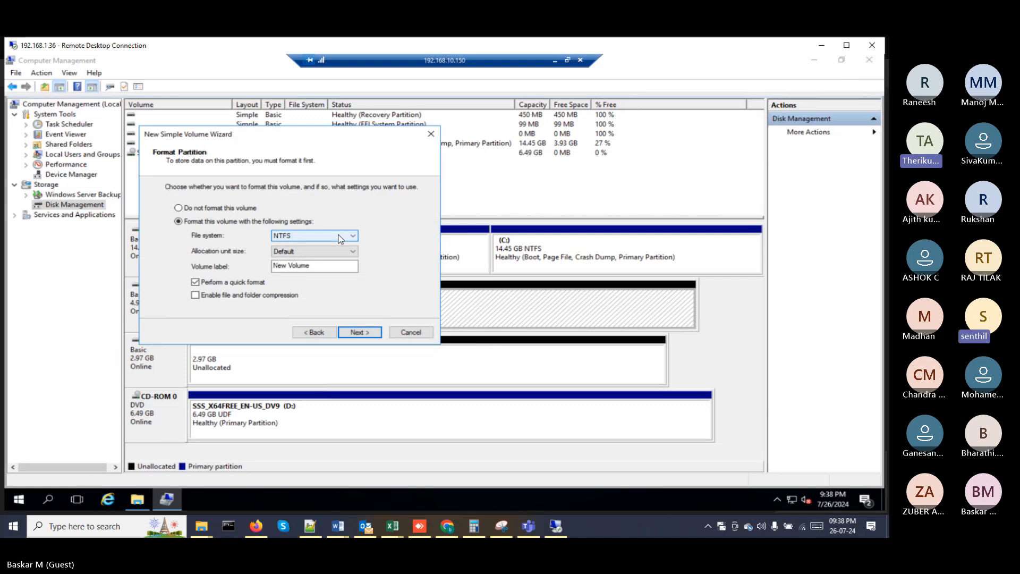
left_click(370, 330)
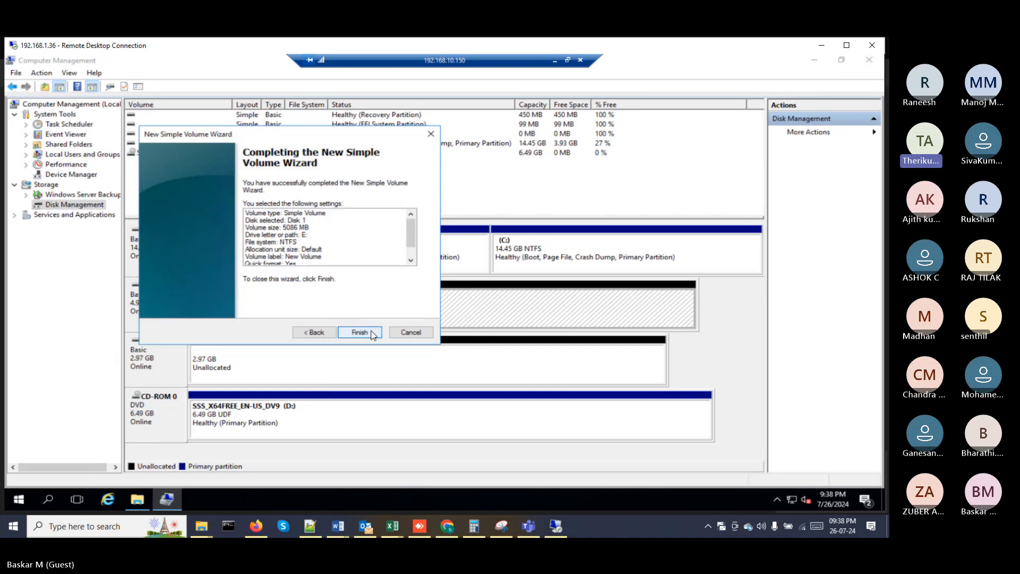
left_click(370, 330)
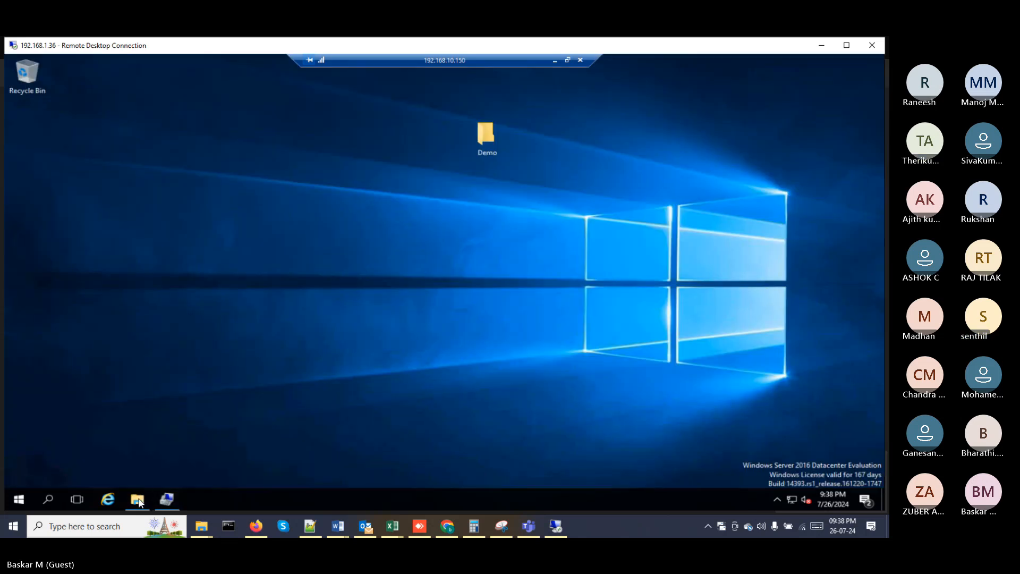
Open File Explorer, refresh This PC to check New Volume (E:), and return to Computer Management
left_click(137, 498)
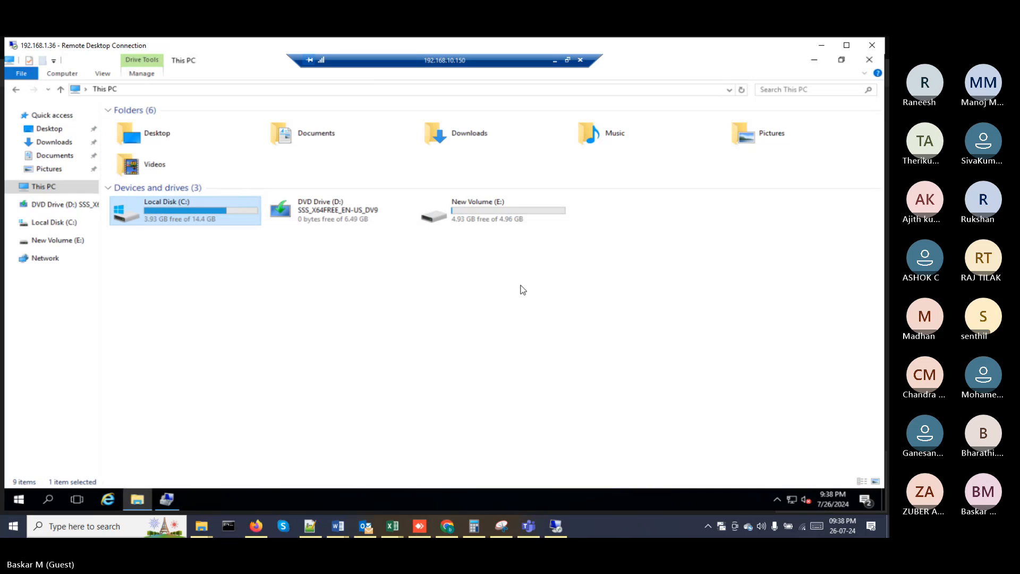
left_click(522, 289)
right_click(520, 285)
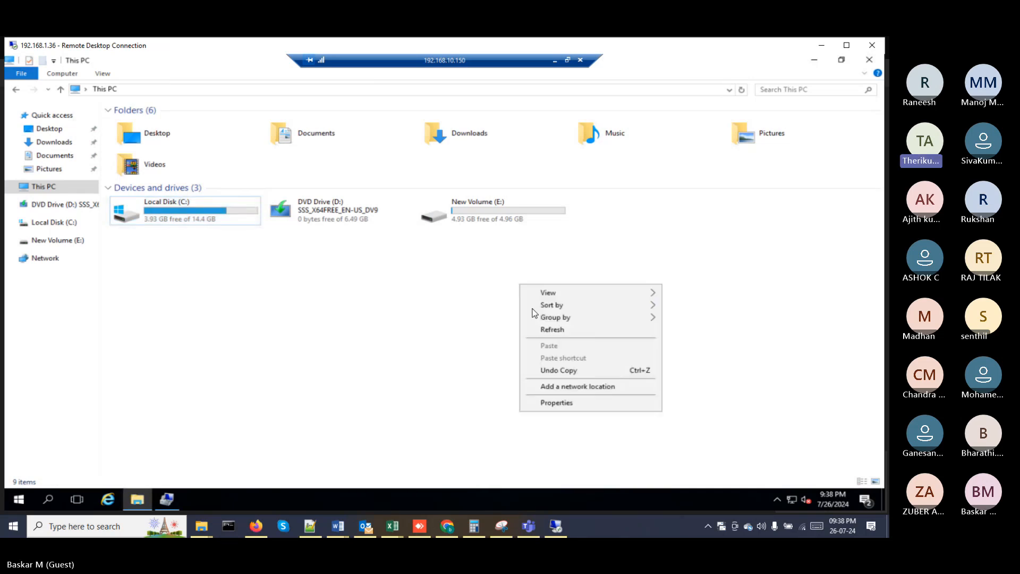
left_click(540, 329)
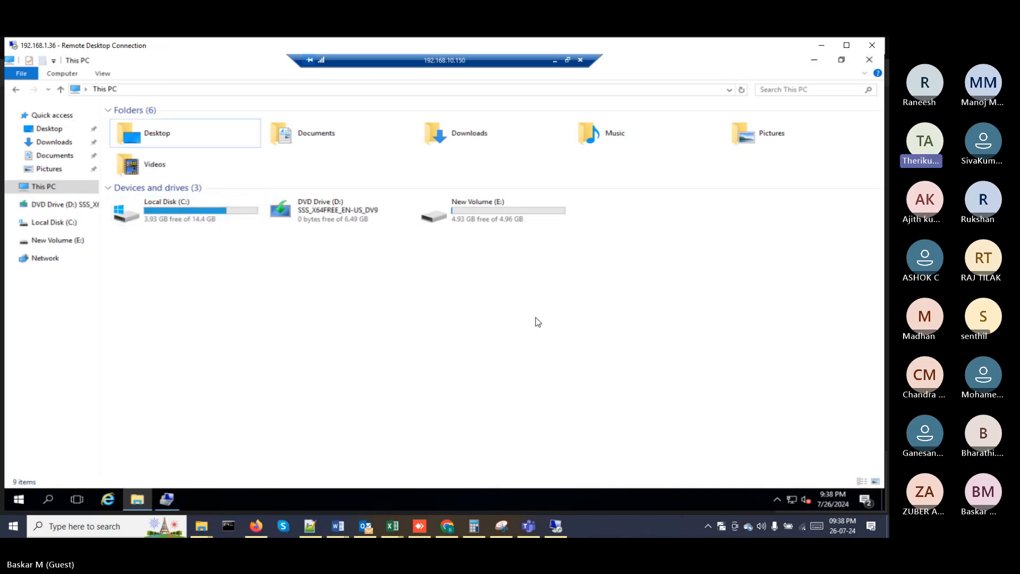
left_click(511, 216)
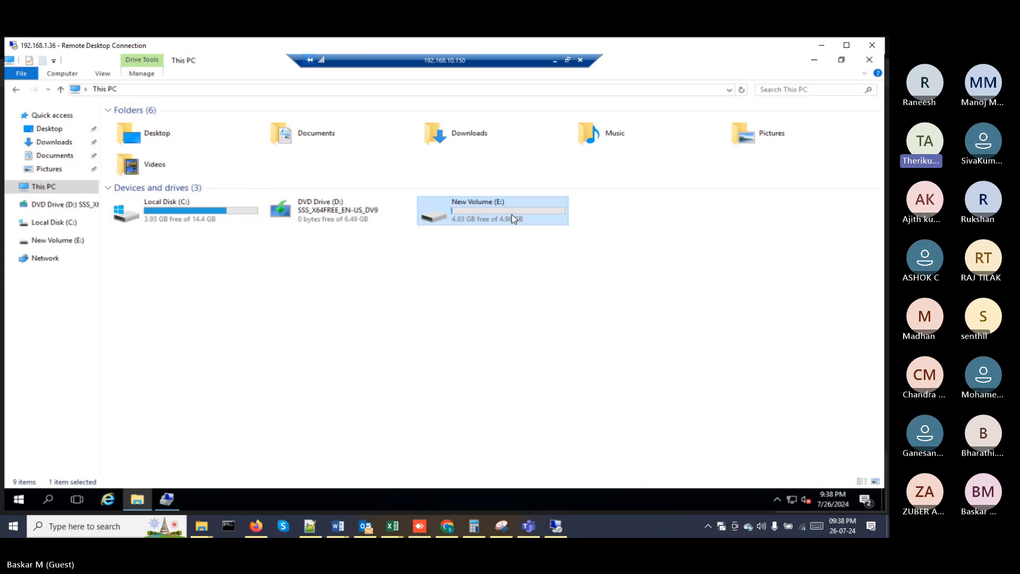
left_click(430, 301)
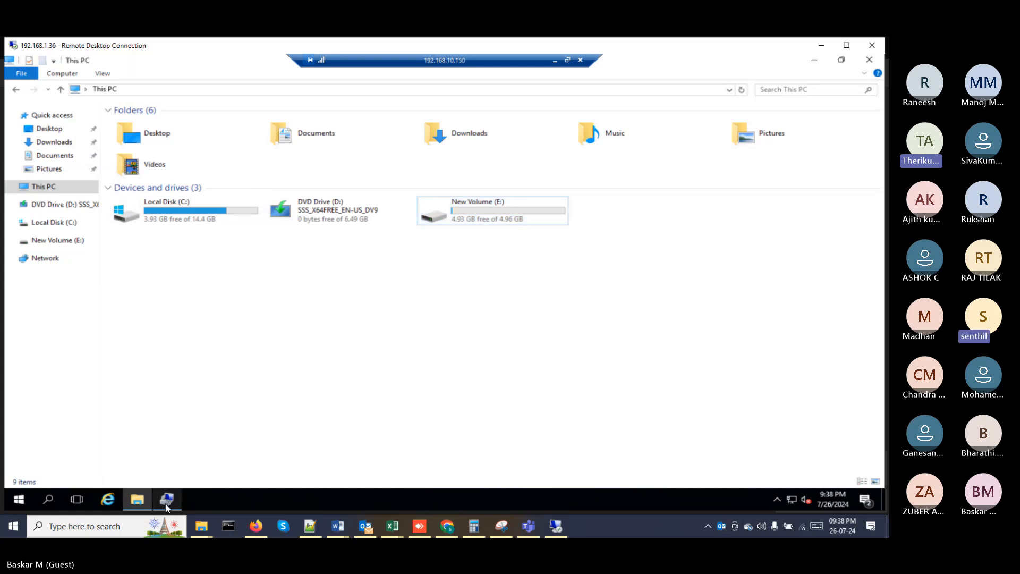
left_click(166, 507)
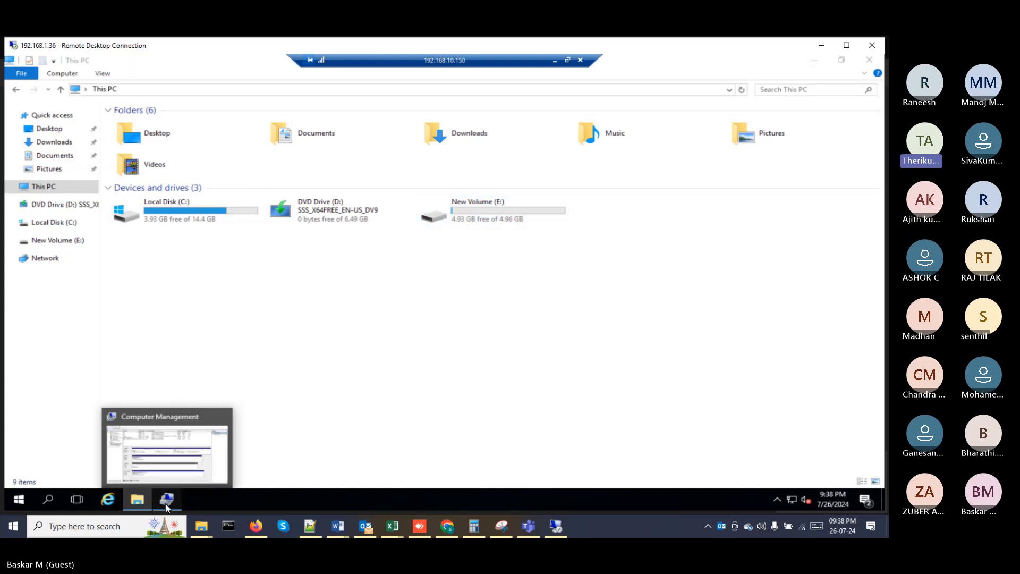
Start the New Simple Volume Wizard for Disk 2's unallocated space and accept a volume size of 3038 MB
left_click(283, 364)
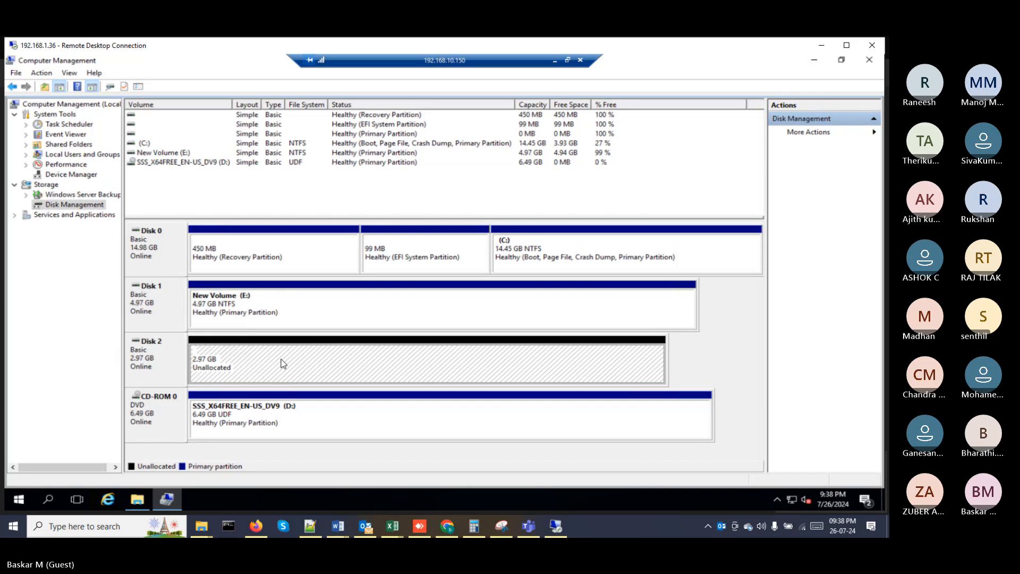
right_click(282, 360)
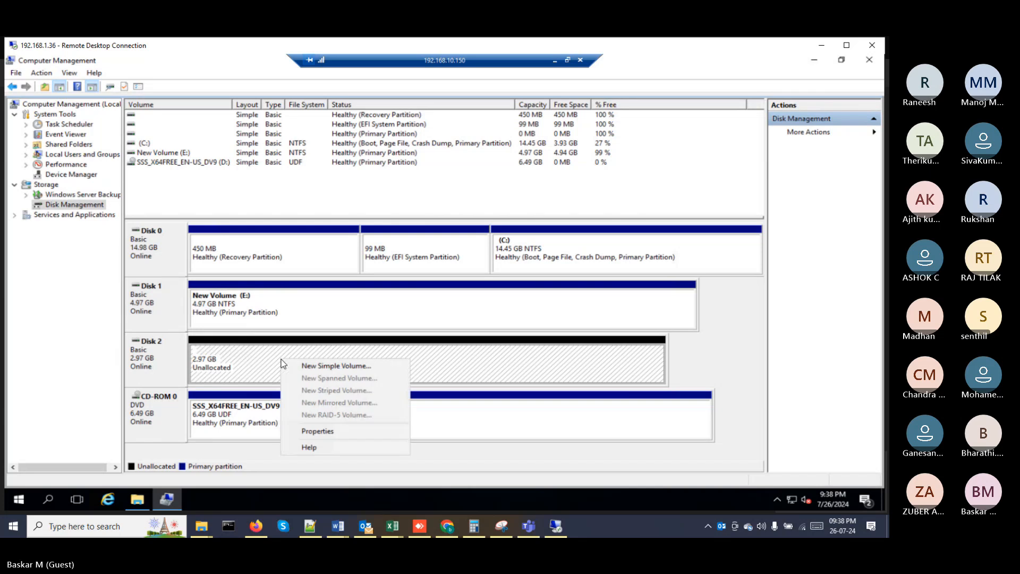
left_click(329, 367)
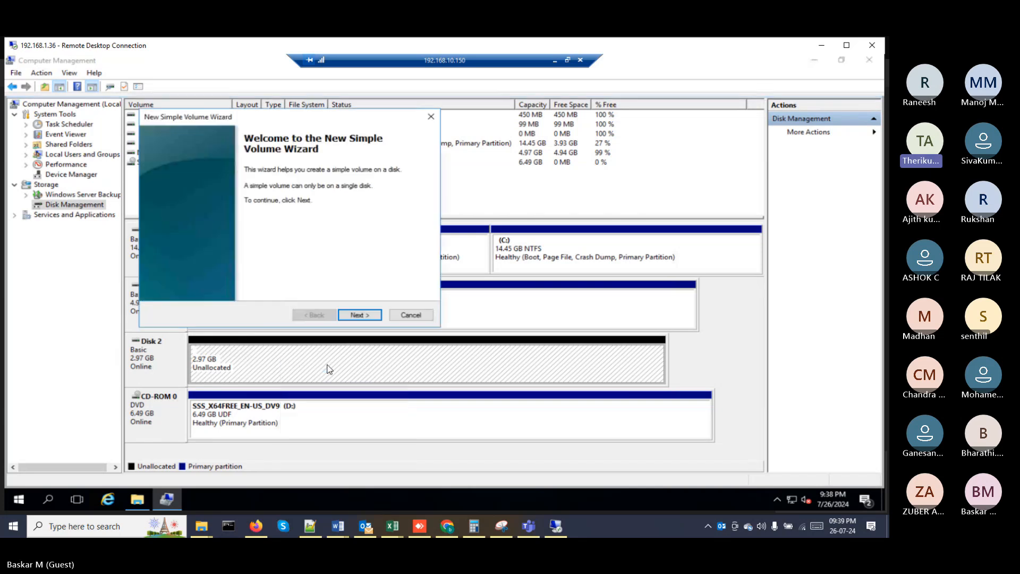
left_click(368, 315)
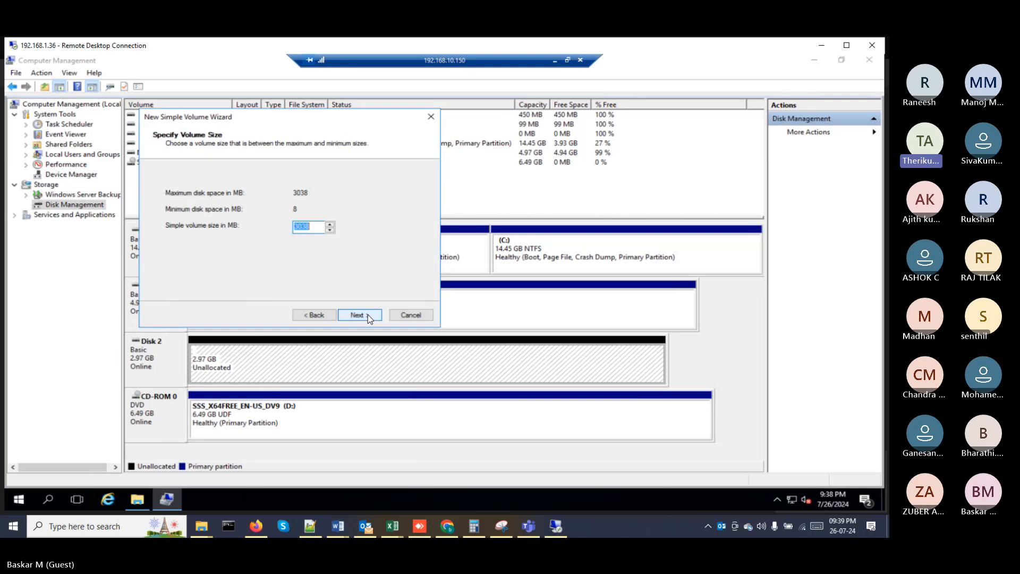
left_click(325, 227)
left_click(366, 316)
Create the Disk 2 volume with drive letter F, quick-formatted as NTFS with default allocation unit size and the label New Volume
left_click(365, 315)
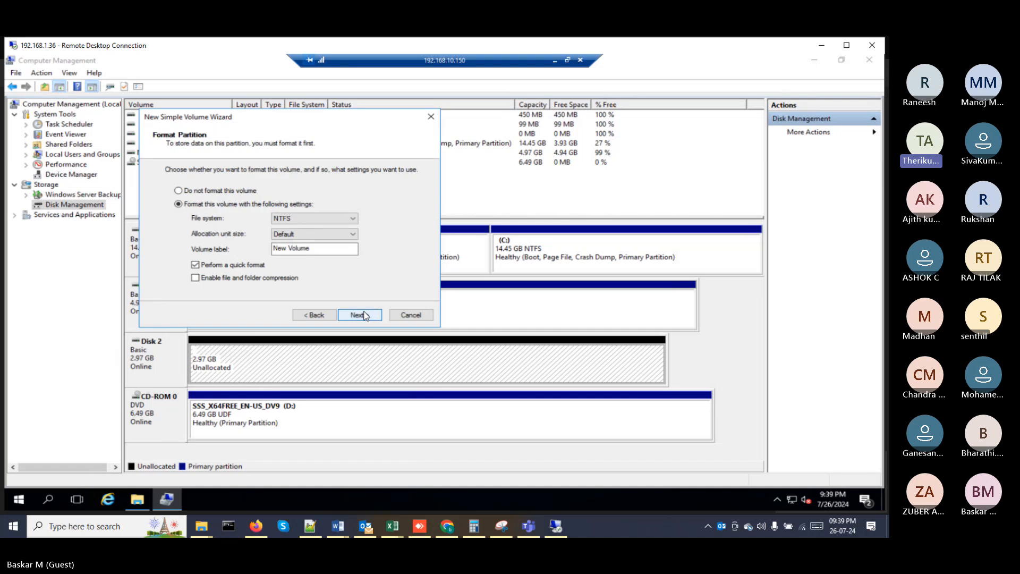
left_click(320, 314)
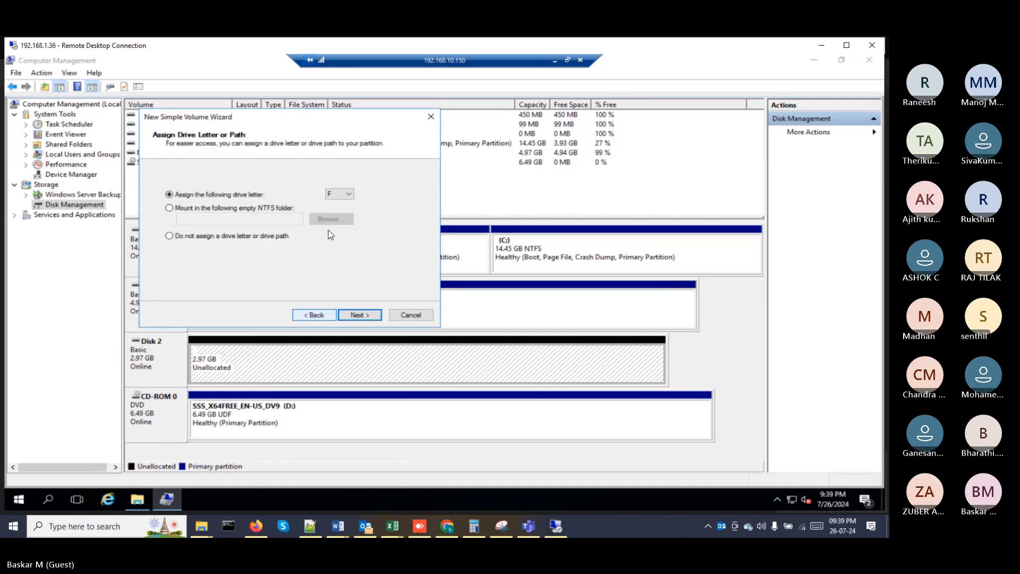
left_click(341, 196)
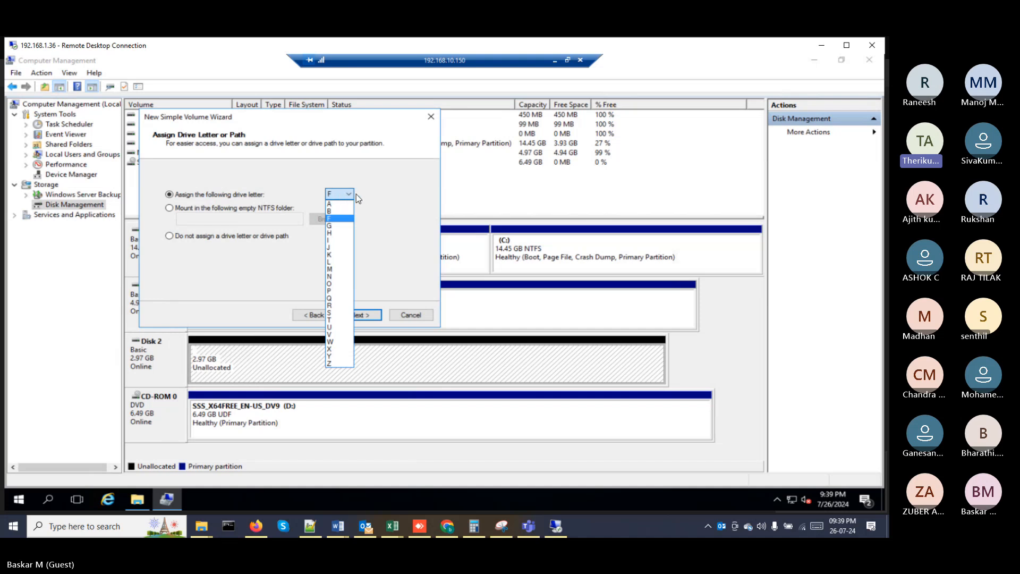
left_click(363, 199)
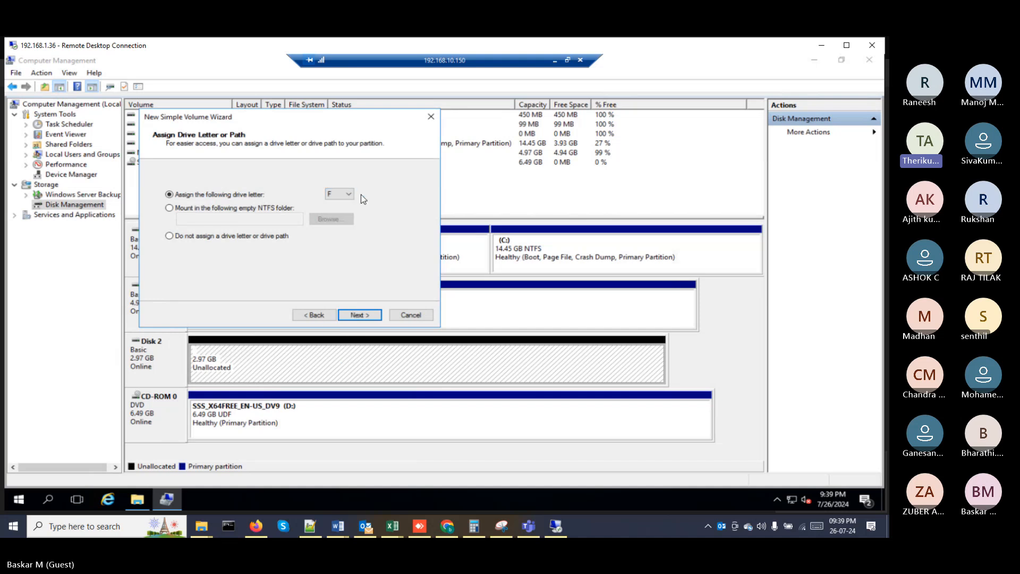
left_click(356, 315)
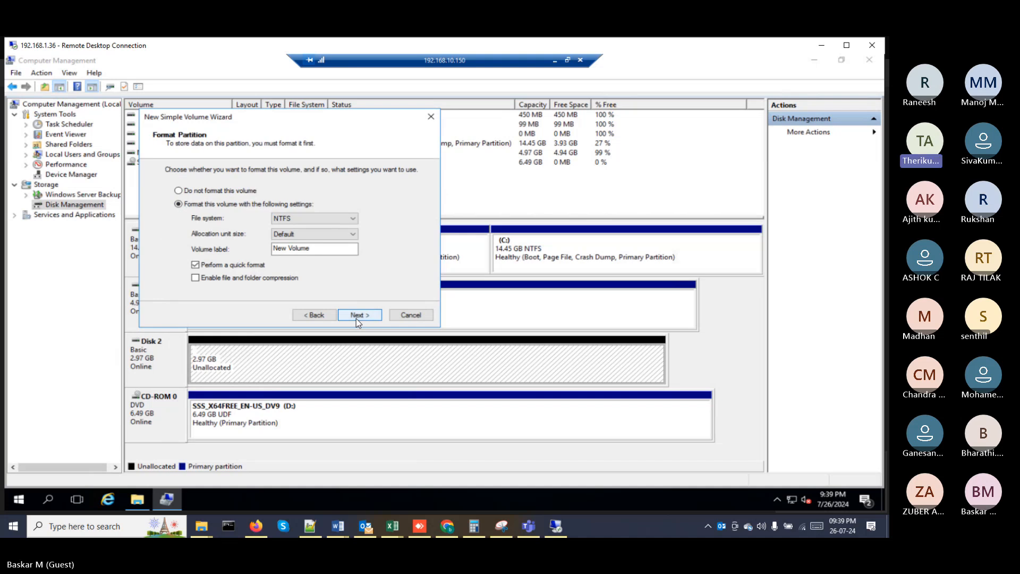
left_click(356, 316)
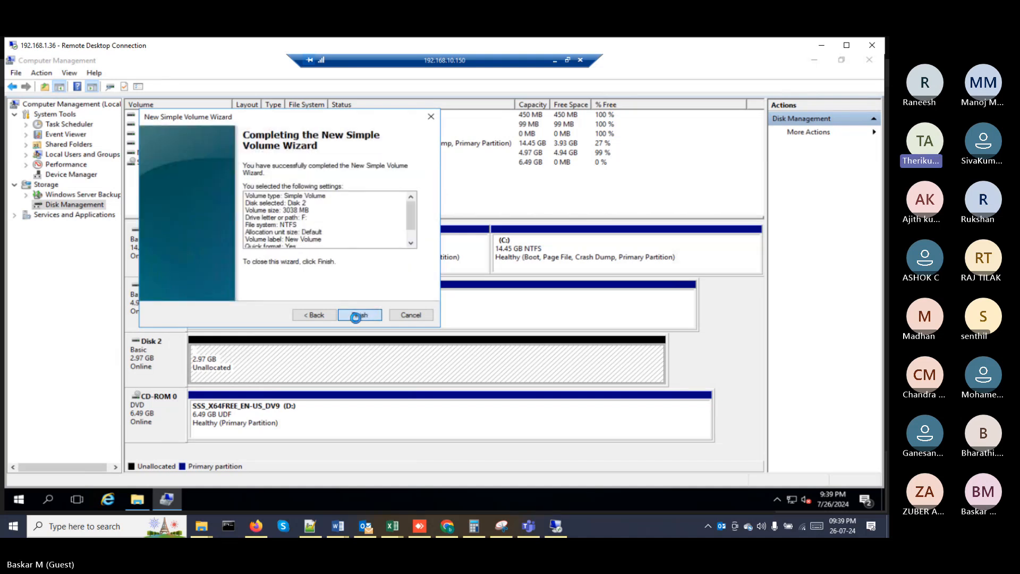
left_click(356, 316)
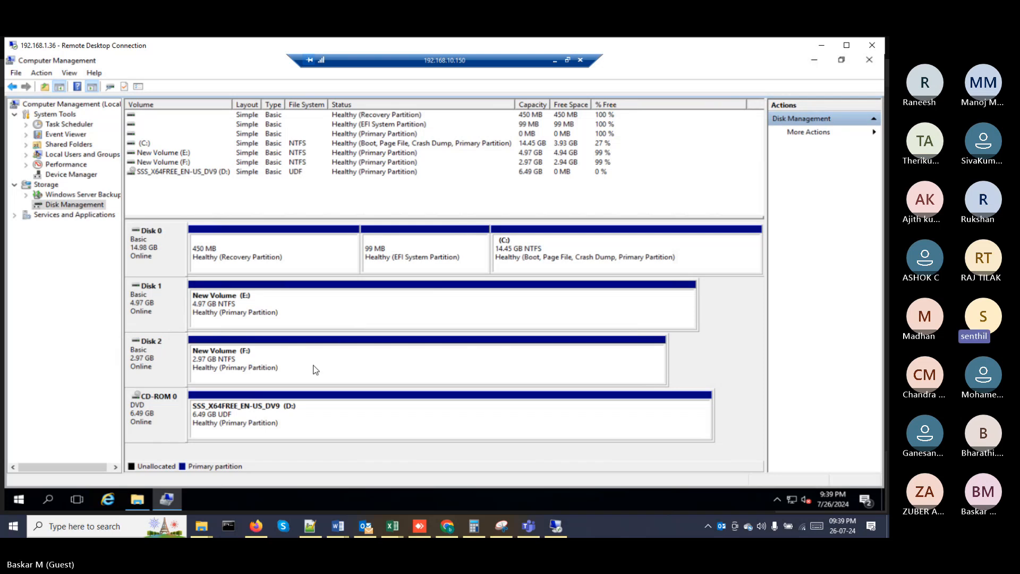
Switch to File Explorer, refresh This PC to check the drives, view the contents of New Volume (E:), and return to This PC
left_click(140, 499)
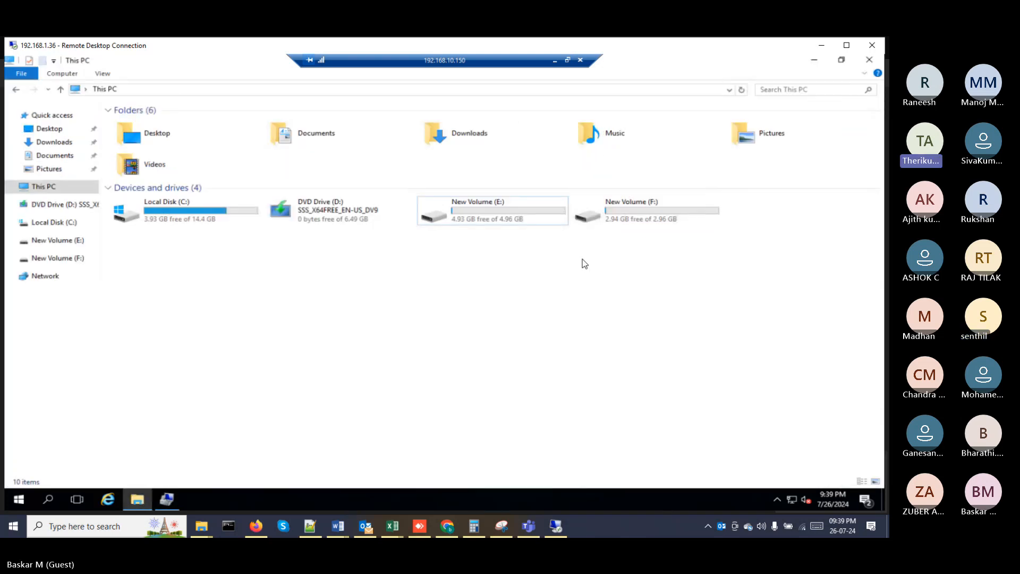
right_click(484, 261)
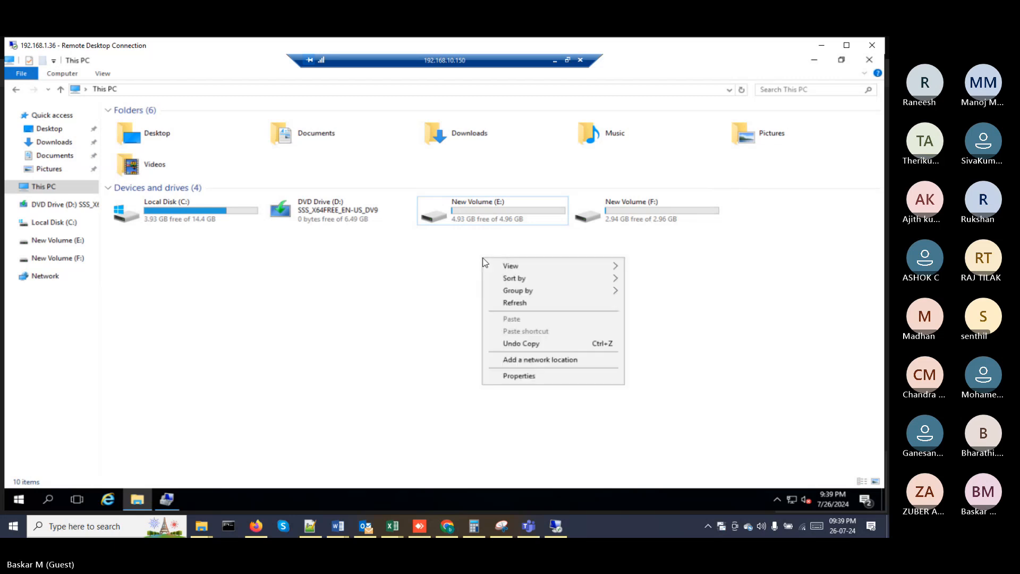
left_click(502, 303)
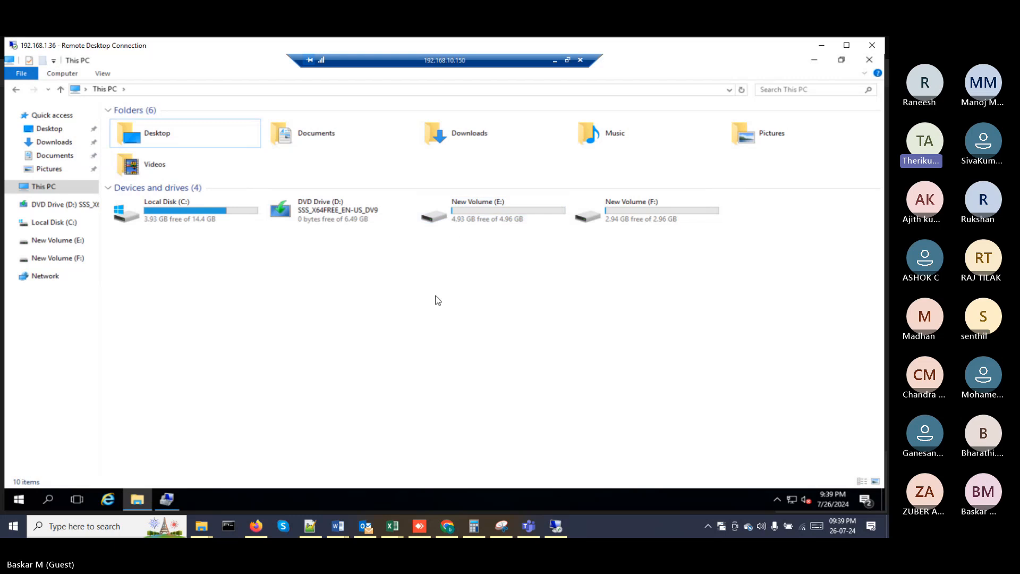
double_click(476, 222)
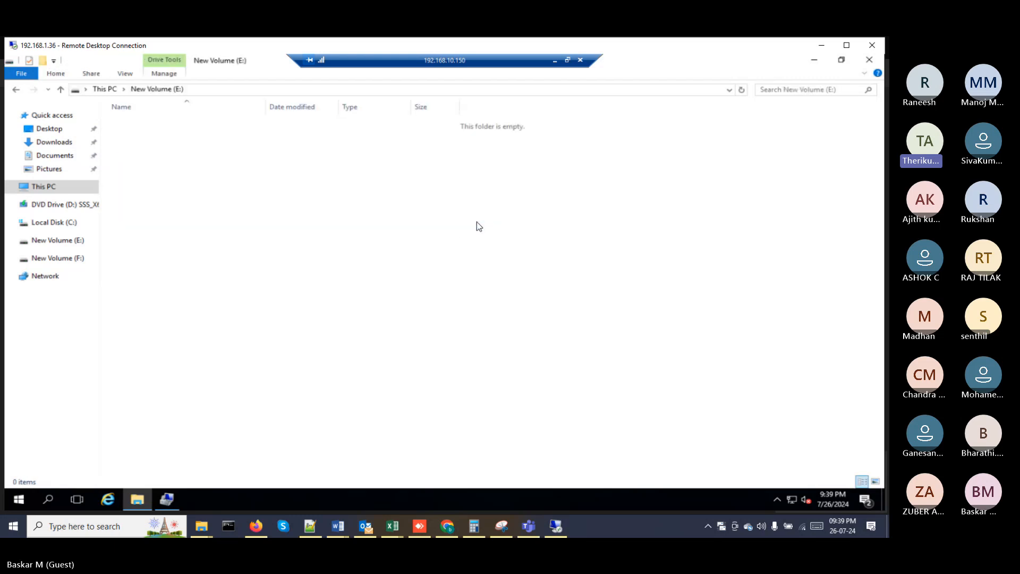
left_click(60, 90)
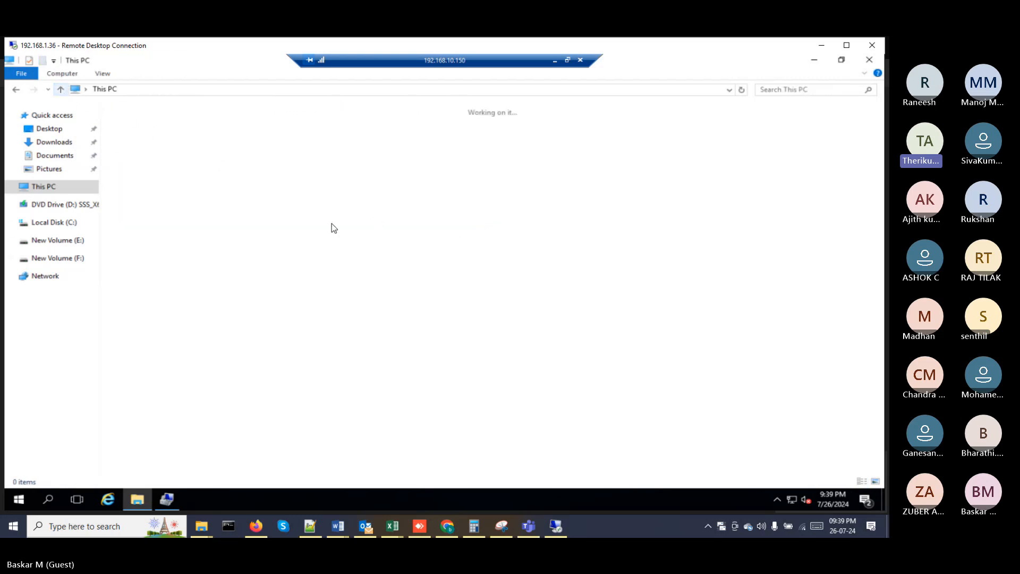
left_click(479, 331)
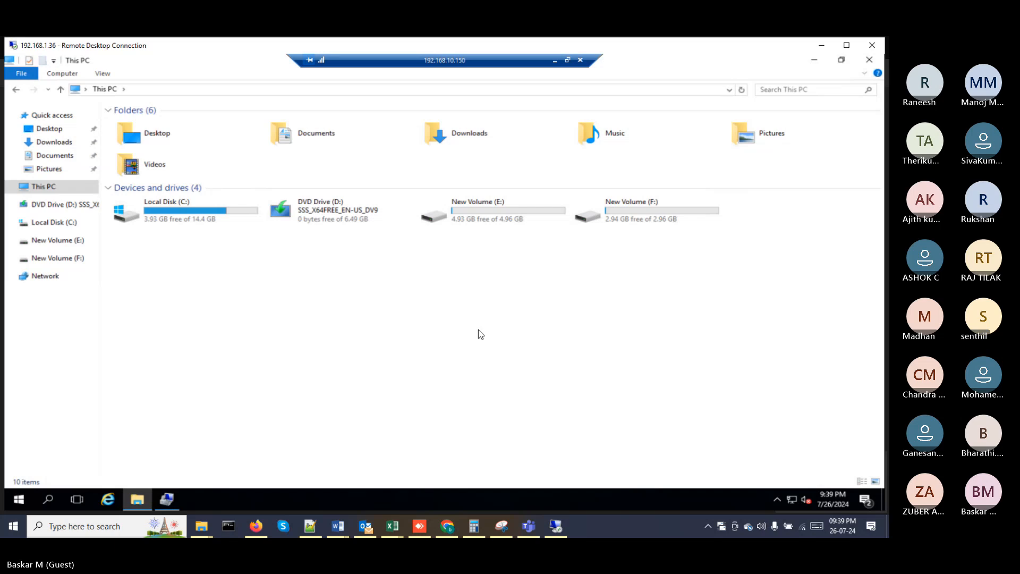